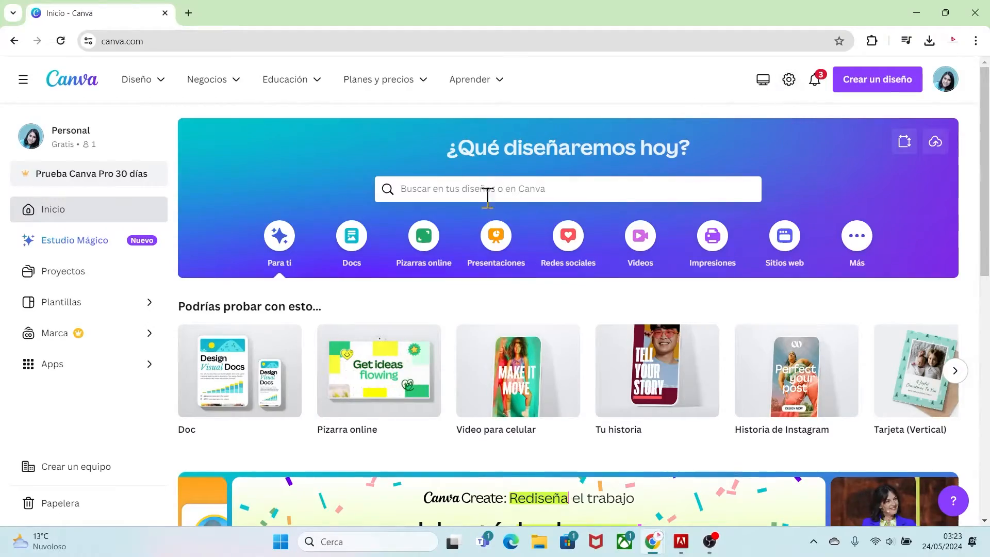
# - Search the Canva templates for "tarjeta de invitacion cumpleanos"
pyautogui.click(463, 193)
pyautogui.write('tarjeta de invitacion cumpleanos')
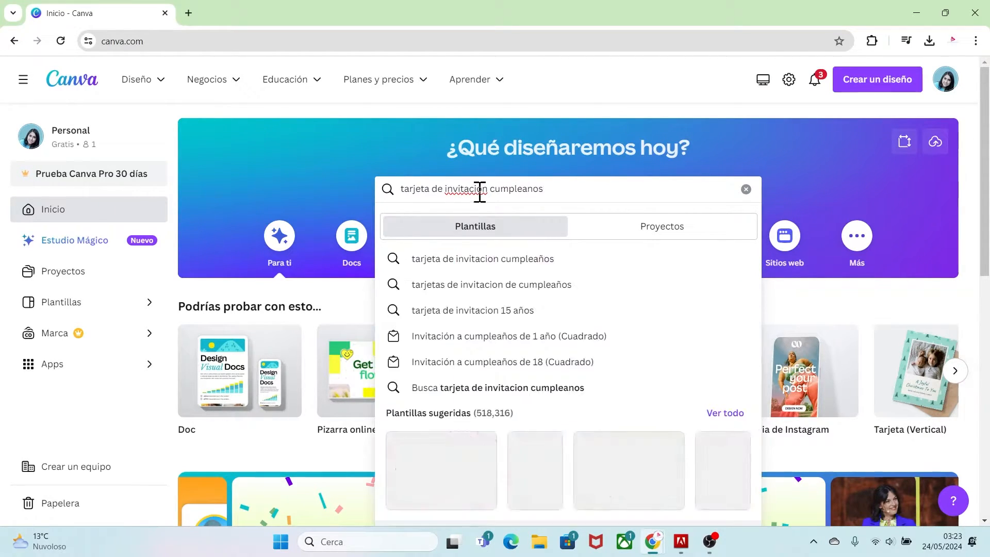
pyautogui.press('Return')
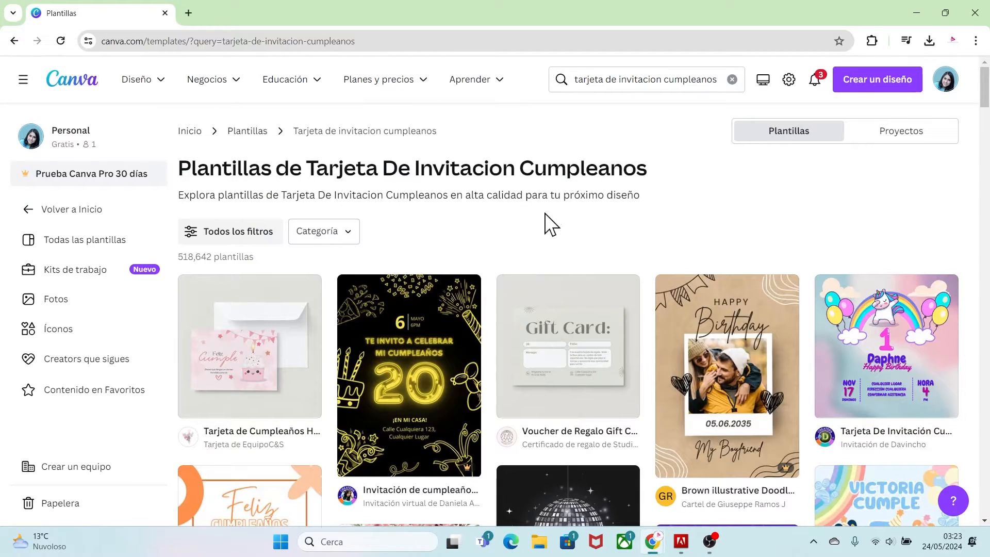
# - Filter the template results by the Video category "Videos para dispositivos móviles"
pyautogui.click(345, 242)
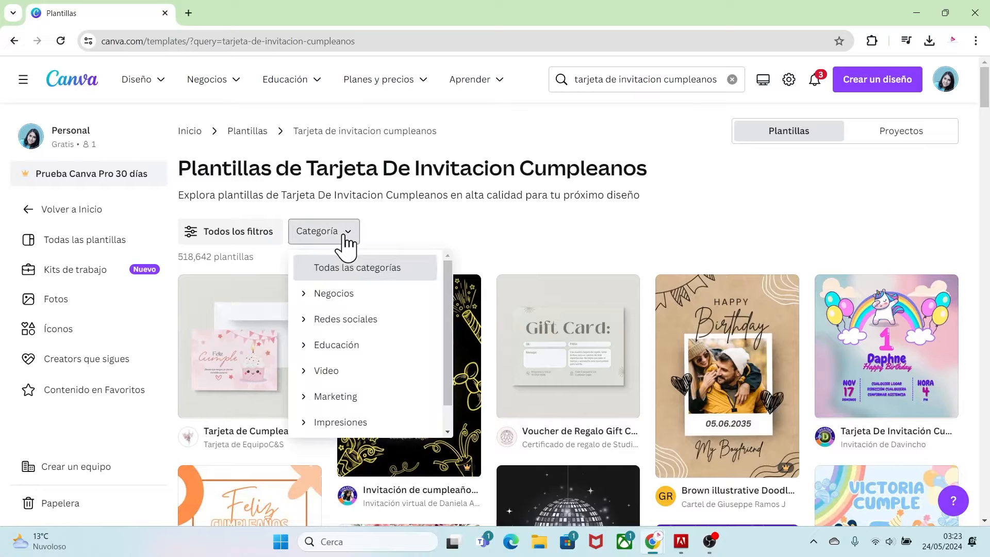
pyautogui.click(337, 372)
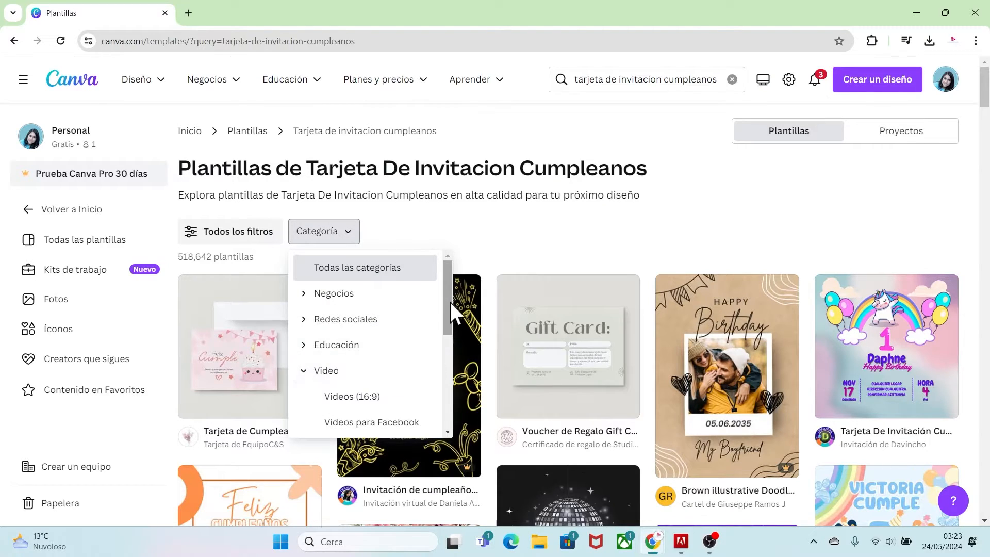
pyautogui.scroll(-1, 450, 306)
pyautogui.moveTo(450, 307); pyautogui.dragTo(452, 358)
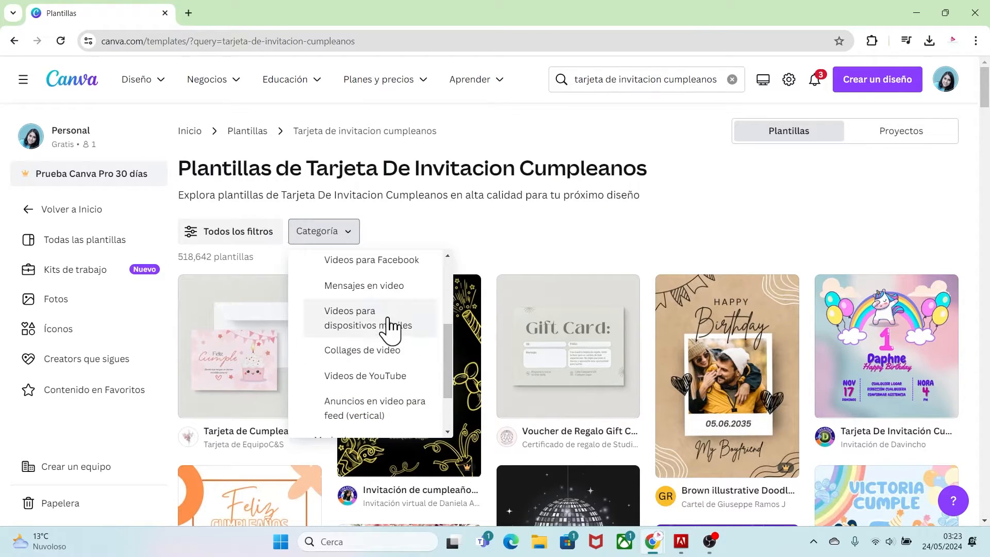
pyautogui.click(369, 322)
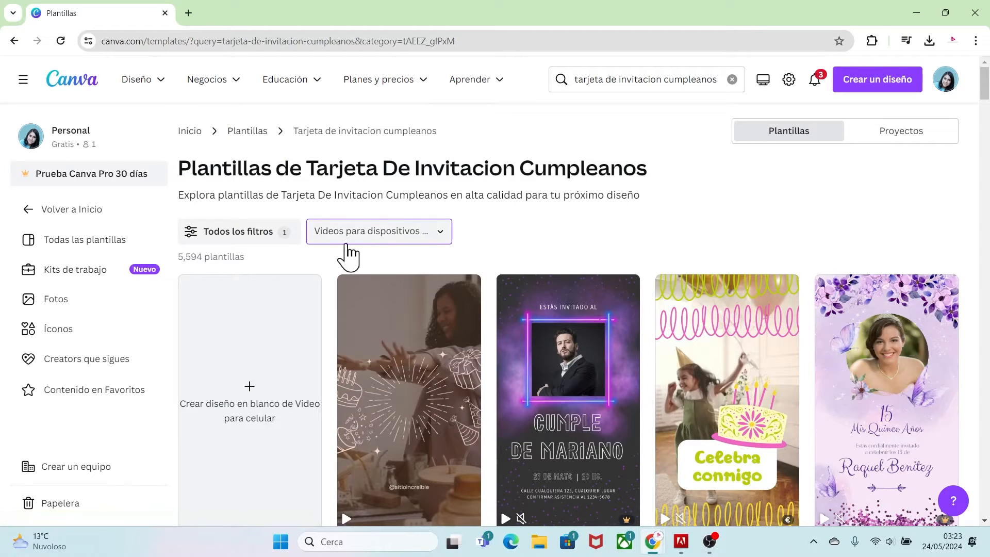
# - Restrict the template results to the "Gratis" price option and apply the filter
pyautogui.click(246, 234)
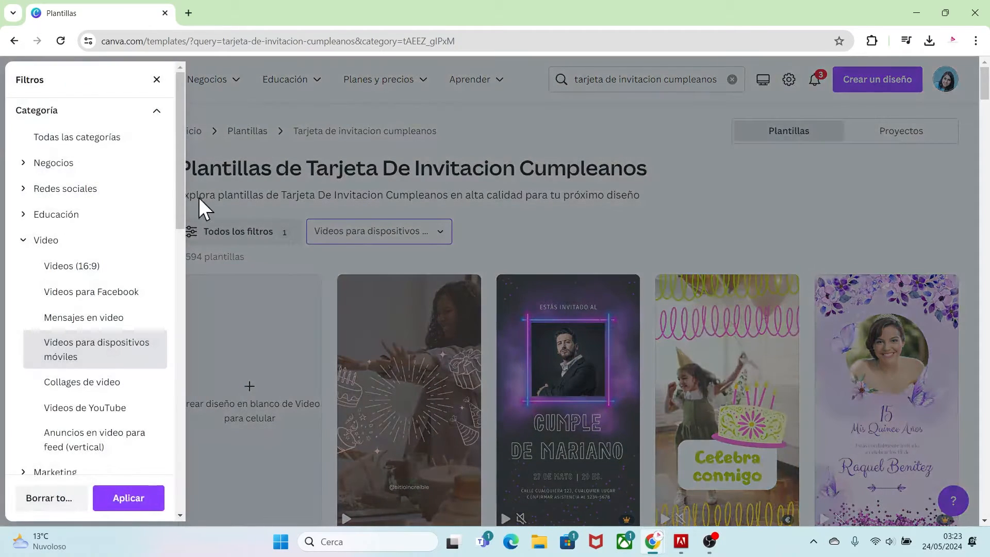
pyautogui.moveTo(179, 177); pyautogui.dragTo(169, 430)
pyautogui.click(55, 384)
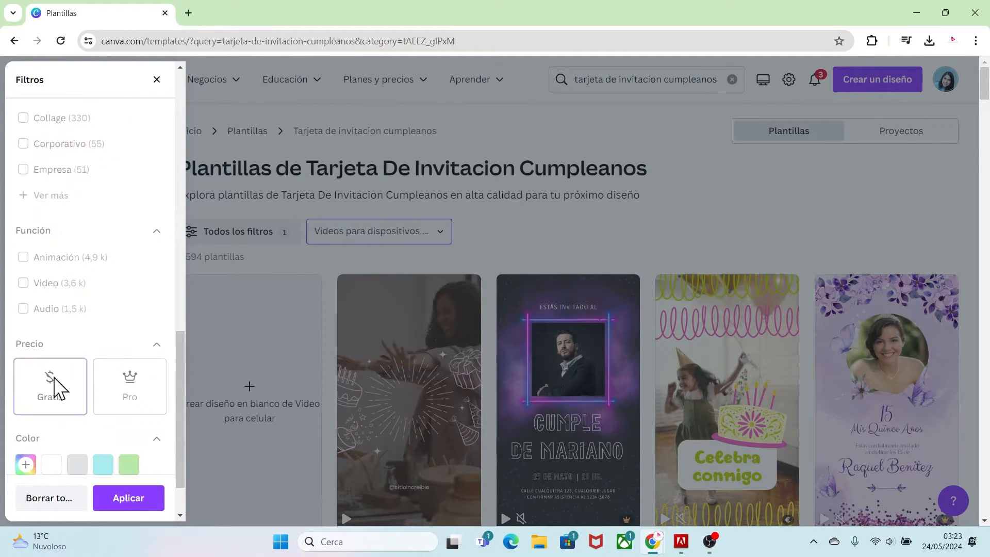
pyautogui.click(131, 498)
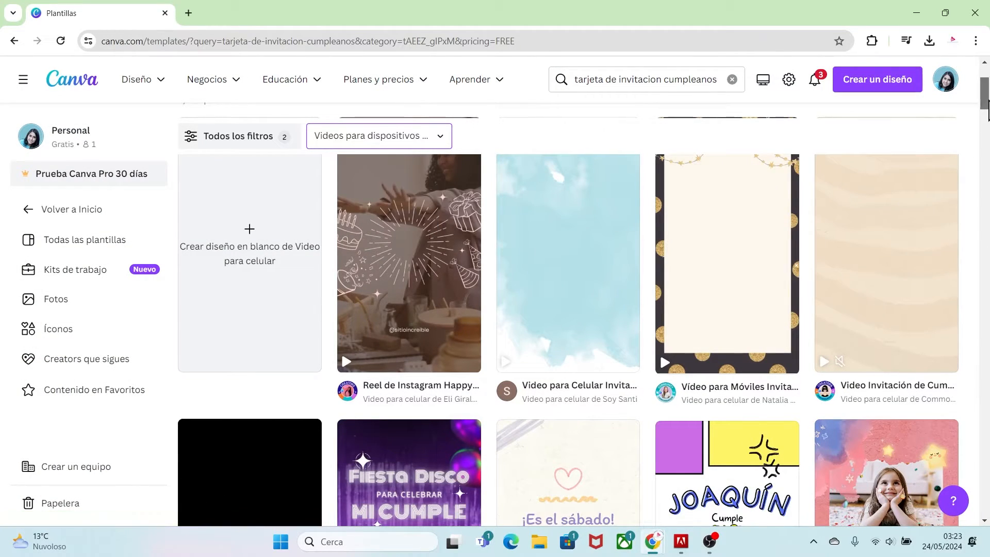
# - Choose the template "Video para dispositivos moviles invitacion cumpleaños para niña lila" and open it for customization
pyautogui.moveTo(988, 109); pyautogui.dragTo(988, 133)
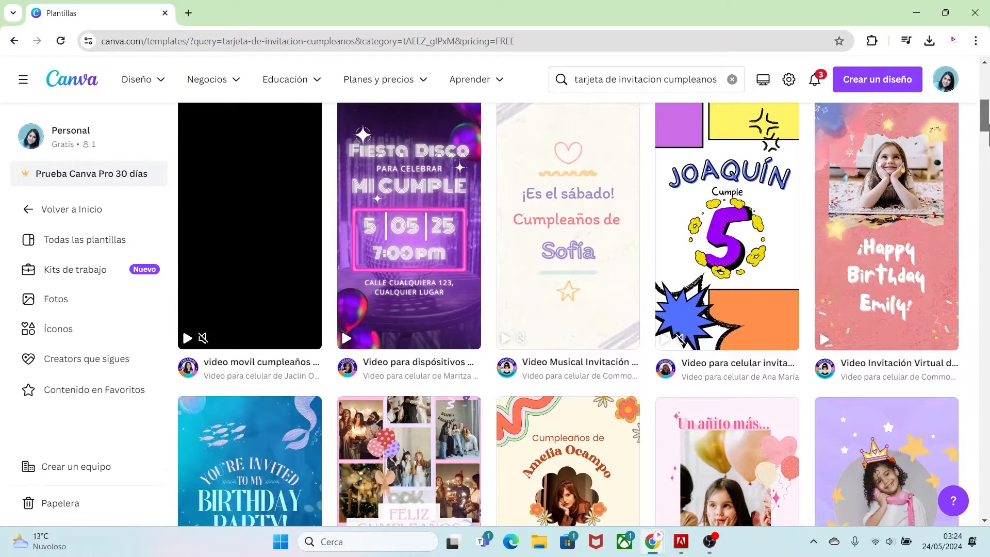
pyautogui.scroll(-4, 386, 361)
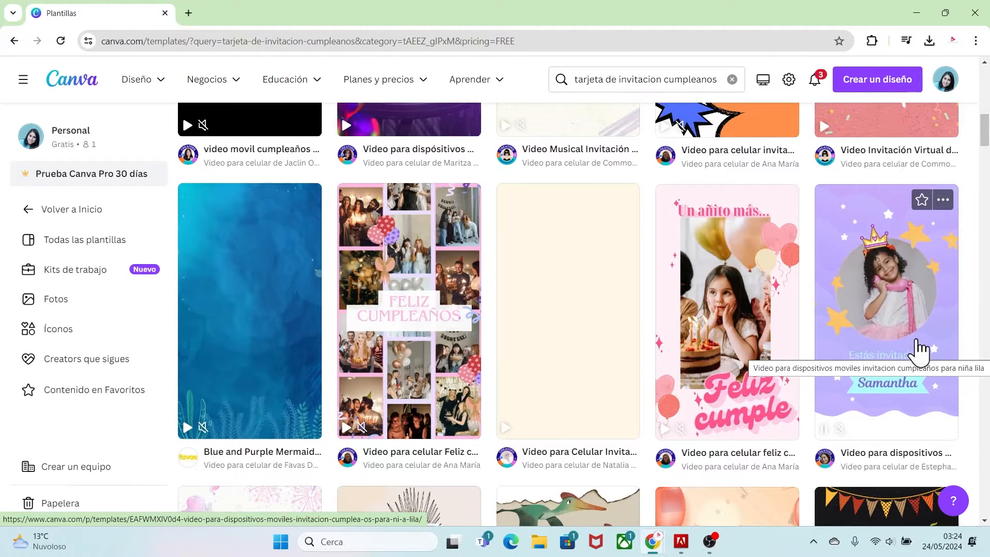
pyautogui.click(886, 309)
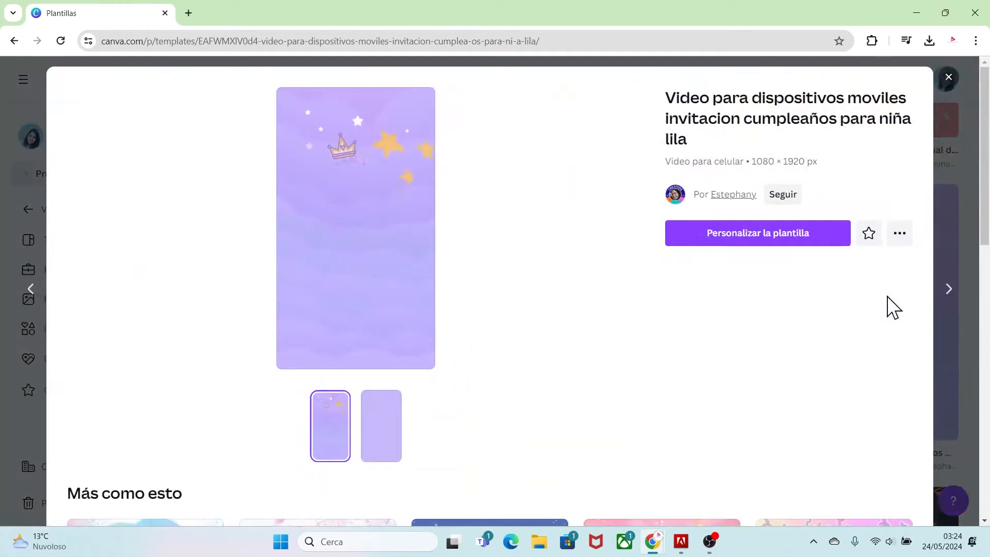
pyautogui.click(745, 248)
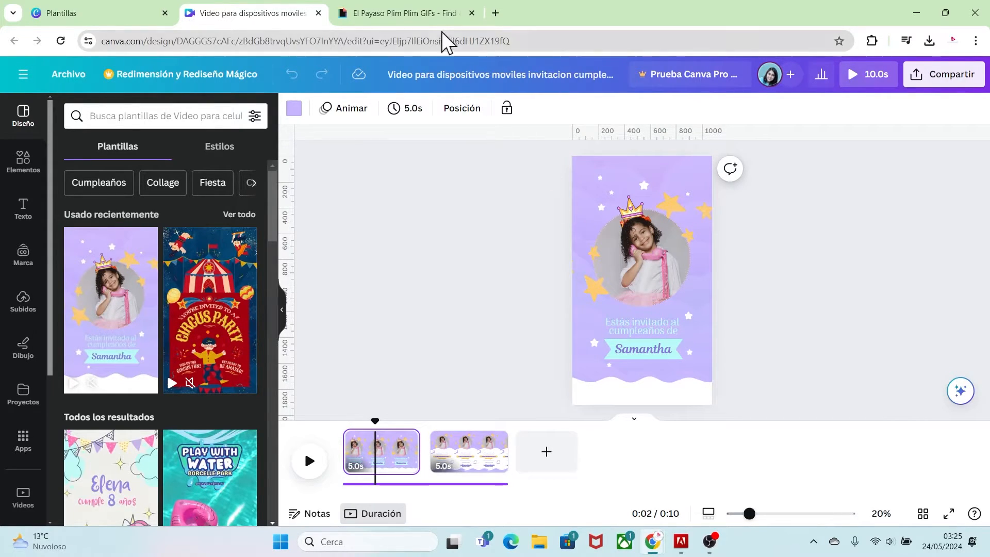
# - Switch to the El Payaso Plim Plim page on GIPHY and save the yellow bird sticker as giphy (11).gif in the Download folder
pyautogui.click(425, 15)
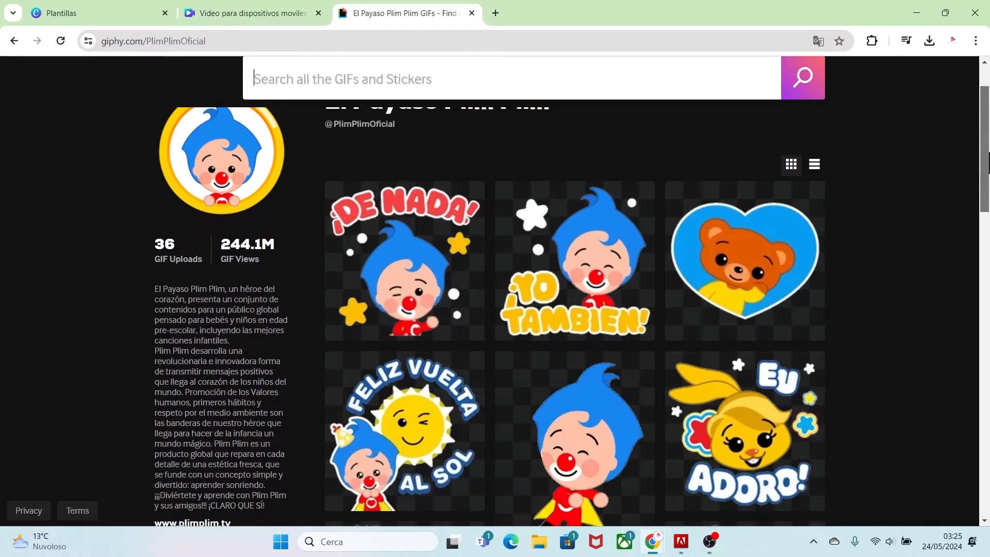
pyautogui.moveTo(986, 141); pyautogui.dragTo(988, 226)
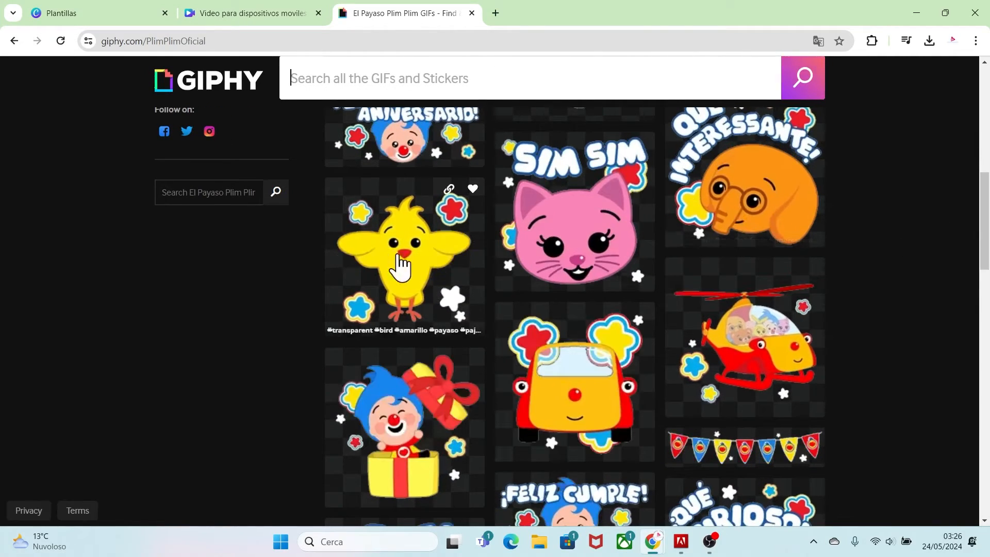
pyautogui.click(412, 264)
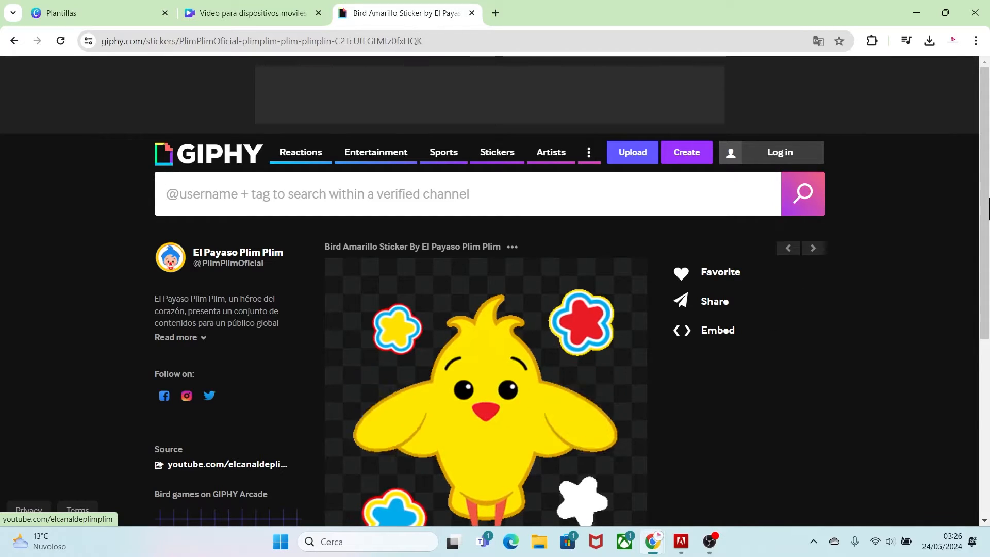
pyautogui.scroll(-2, 986, 209)
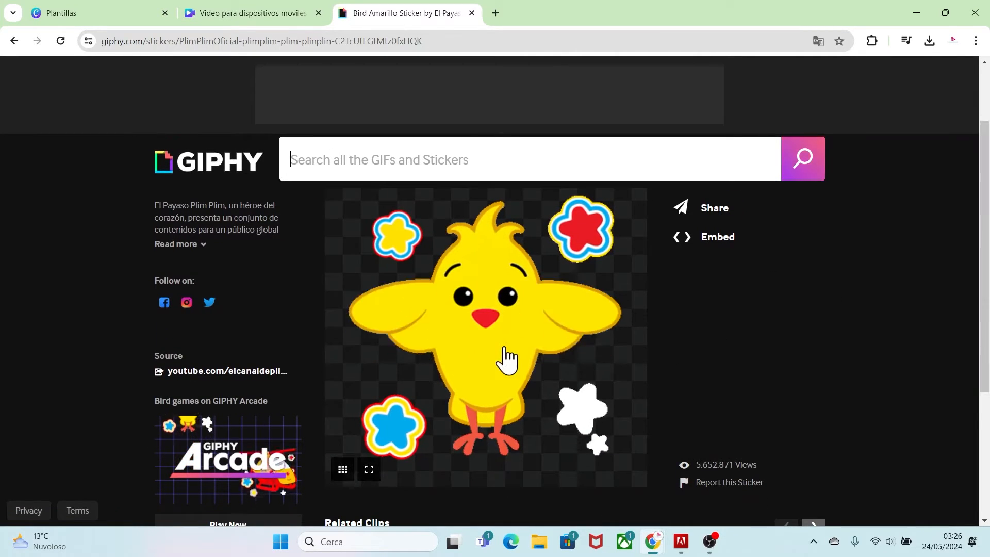
pyautogui.rightClick(515, 299)
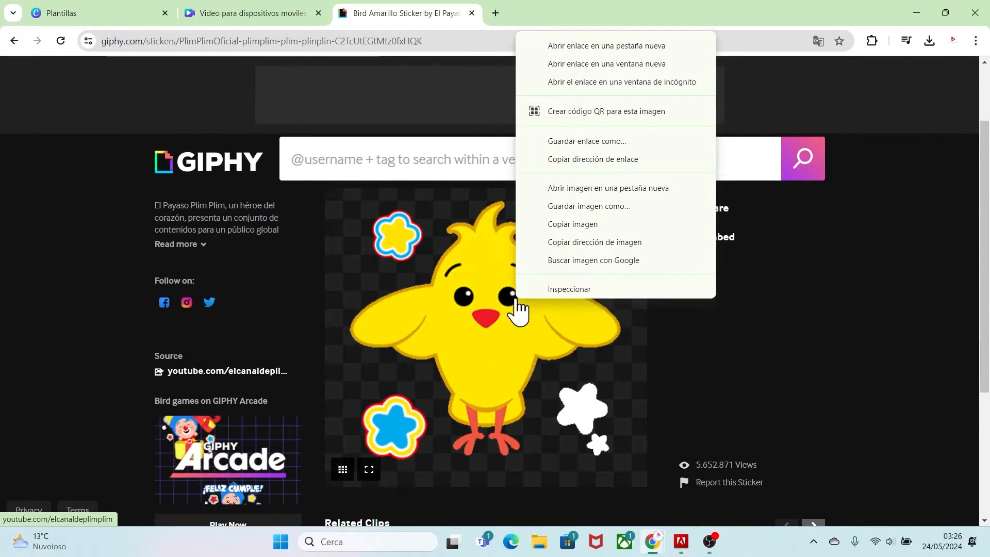
pyautogui.click(587, 208)
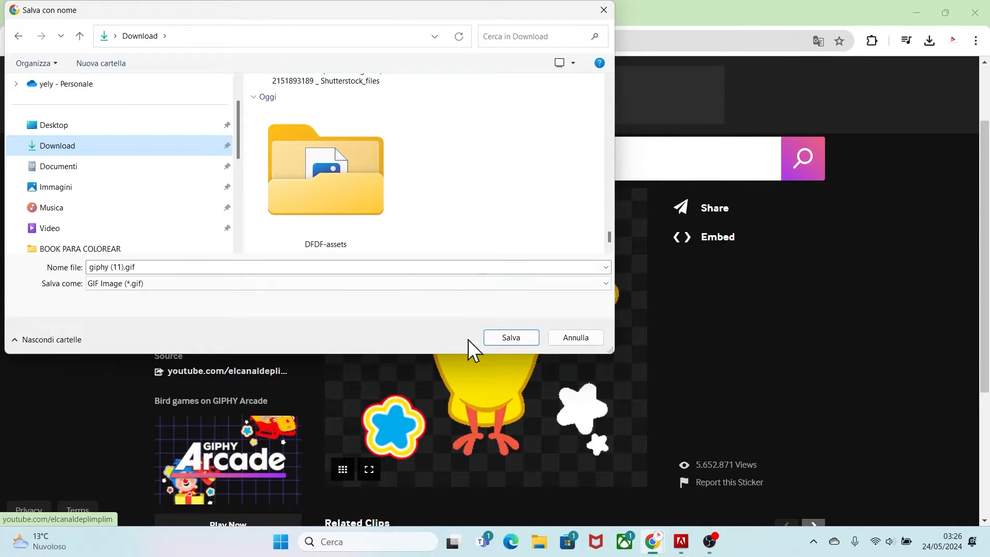
pyautogui.click(497, 337)
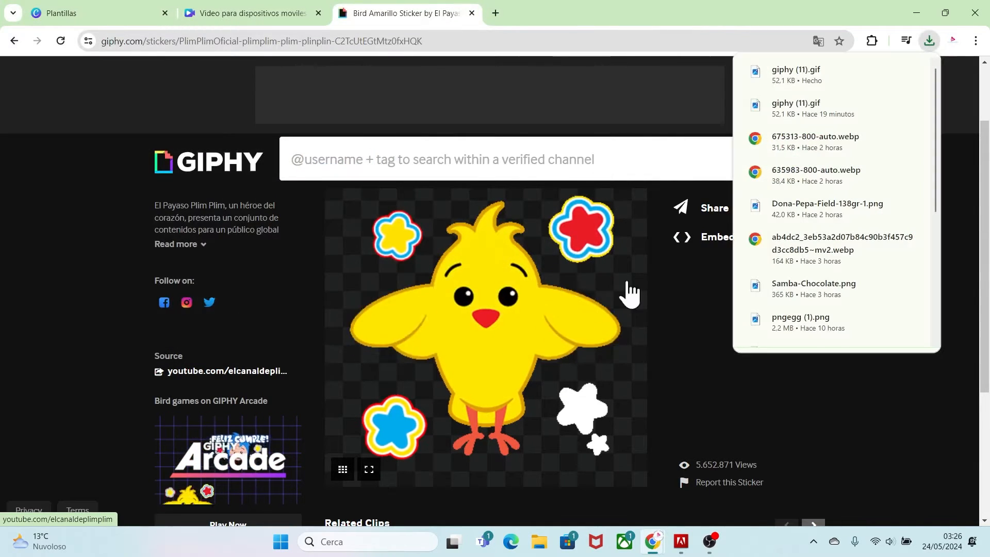
# - View the downloaded giphy (11).gif in the image viewer and close the viewer
pyautogui.moveTo(804, 82)
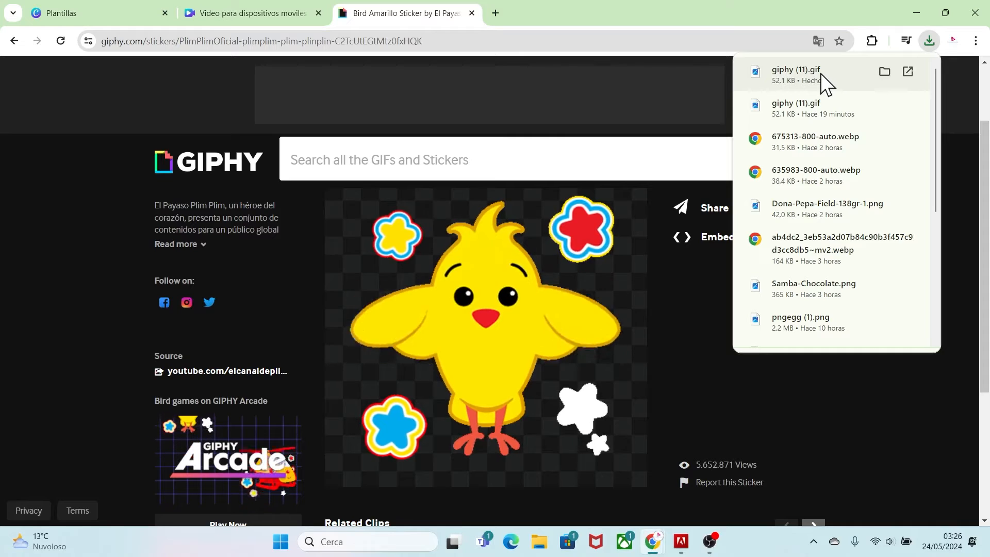
pyautogui.click(823, 75)
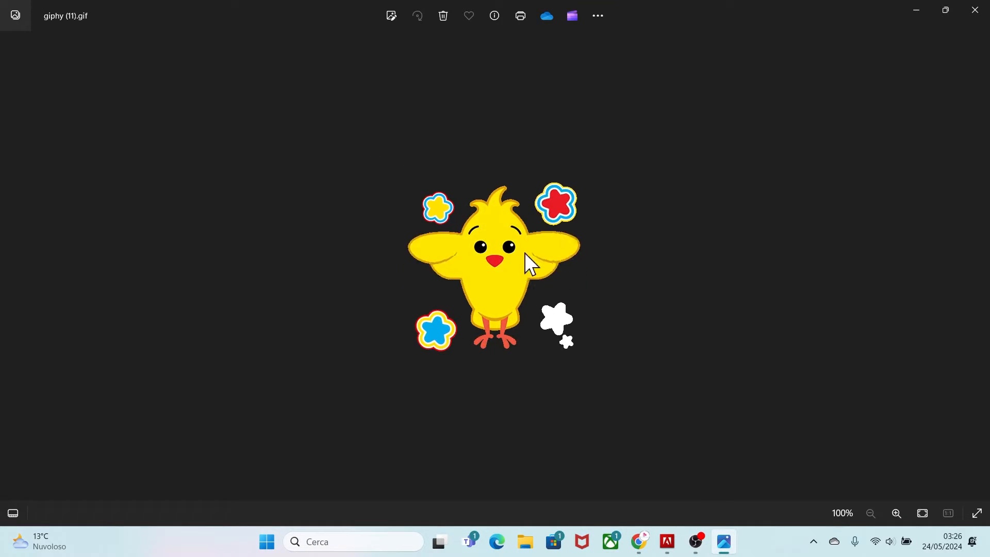
pyautogui.click(975, 10)
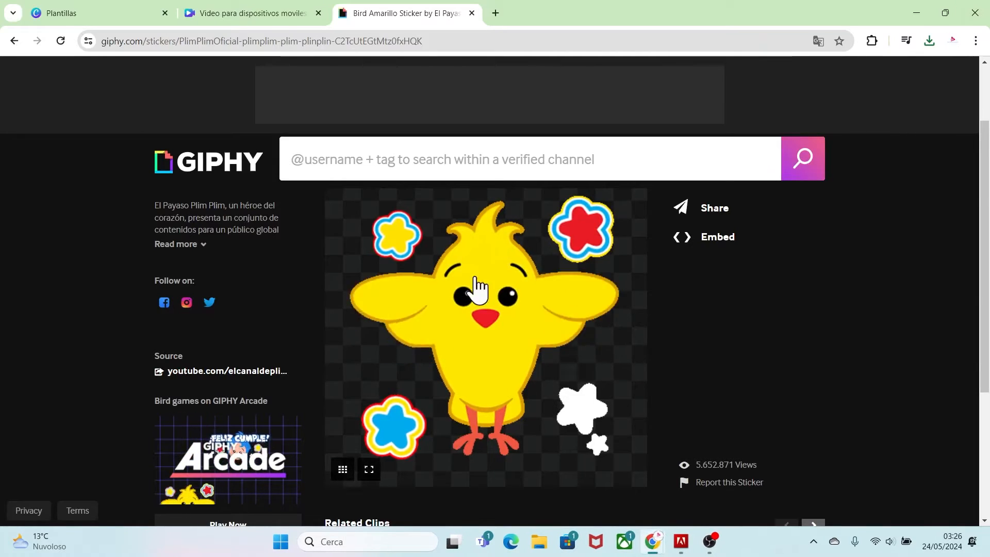
# - Switch back to the Canva design, upload all GIFs and the girl's photo from the RECURSOS PLIM PLIM folder, and show the uploaded videos
pyautogui.click(249, 13)
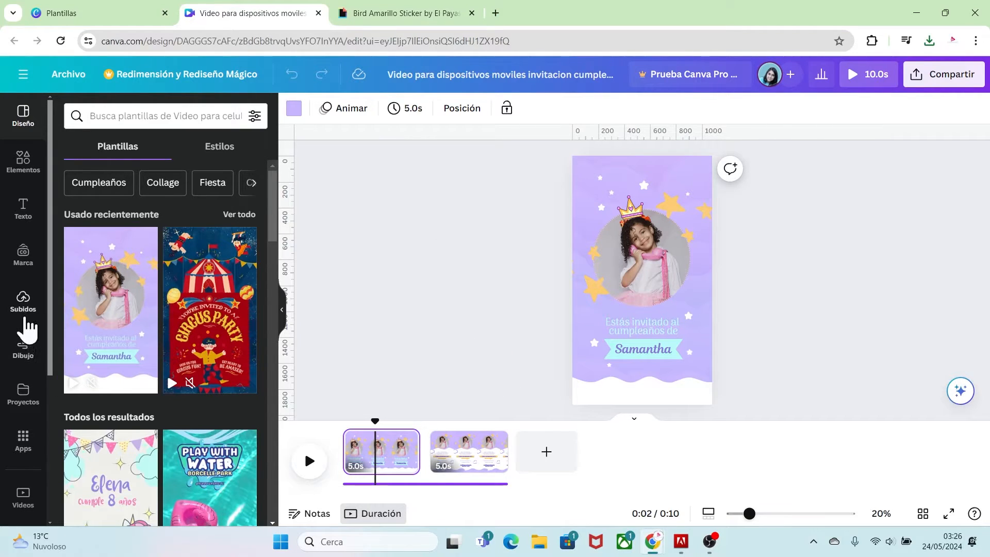
pyautogui.click(23, 304)
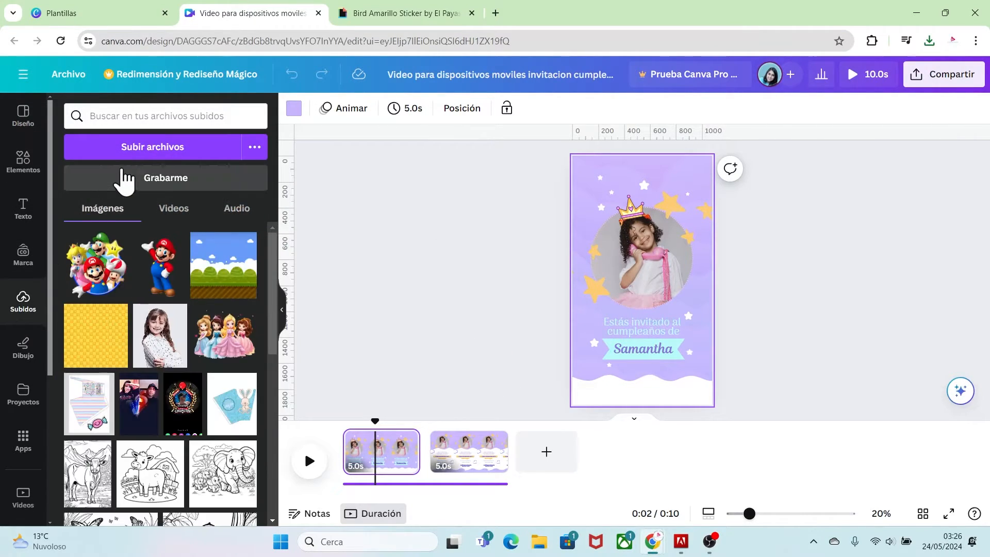
pyautogui.click(138, 158)
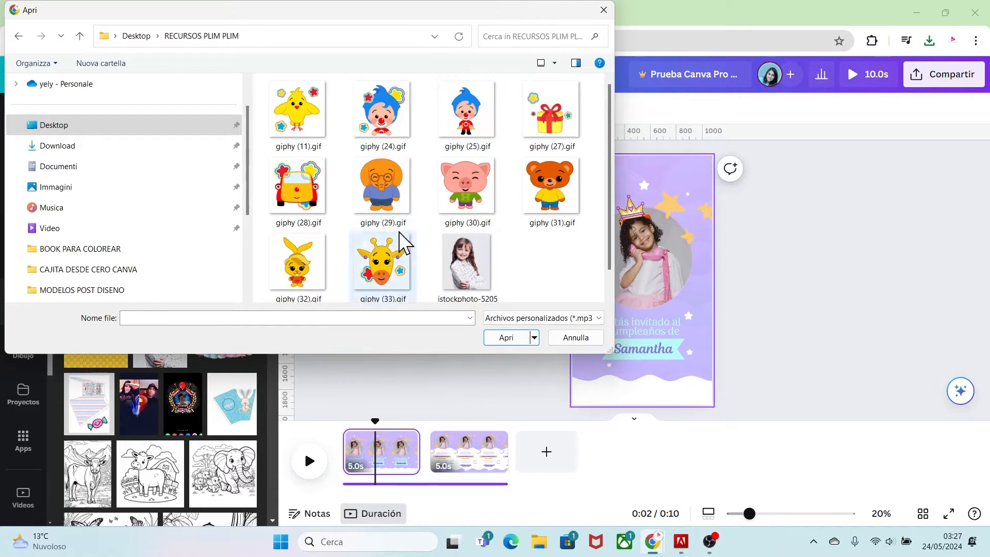
pyautogui.click(489, 258)
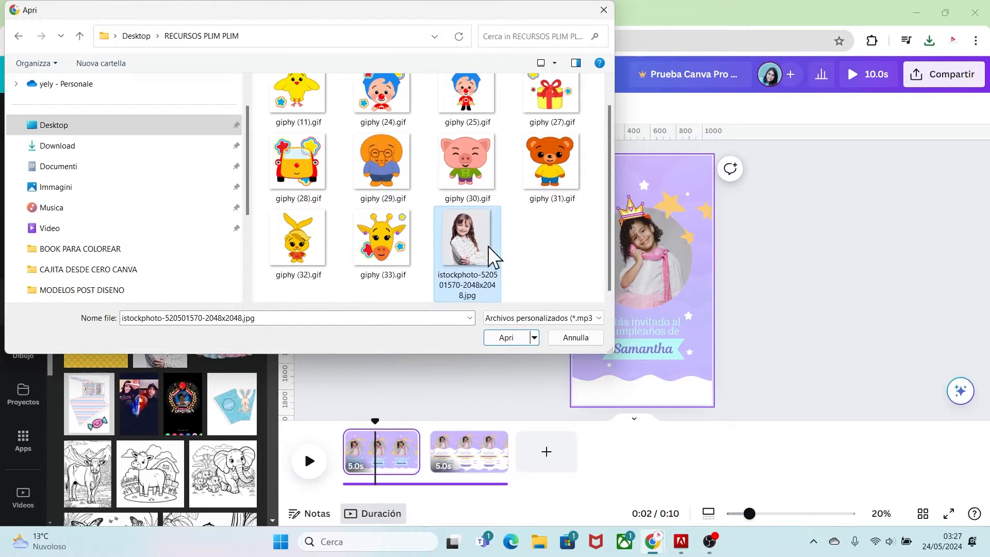
pyautogui.click(575, 255)
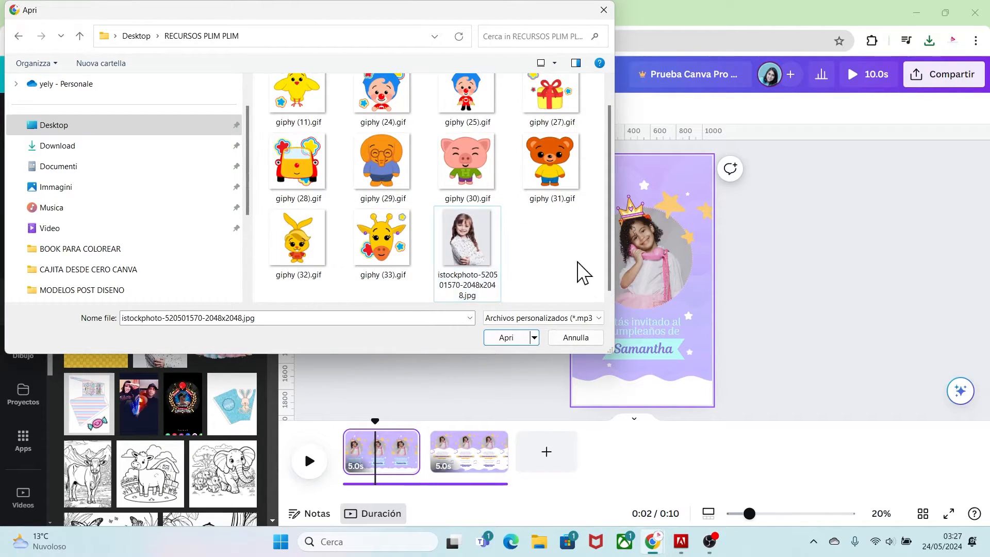
pyautogui.moveTo(565, 260); pyautogui.dragTo(295, 101)
pyautogui.scroll(1, 563, 174)
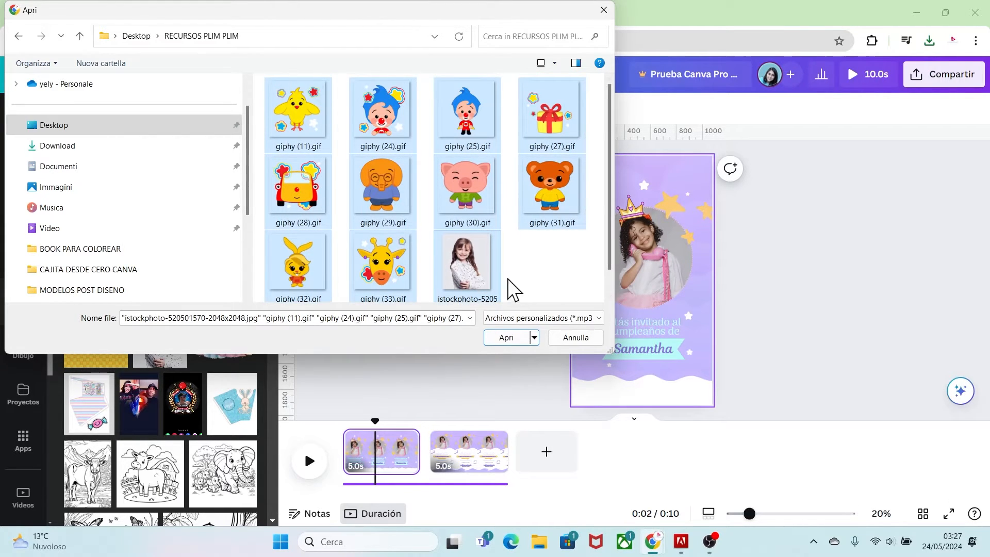
pyautogui.click(508, 342)
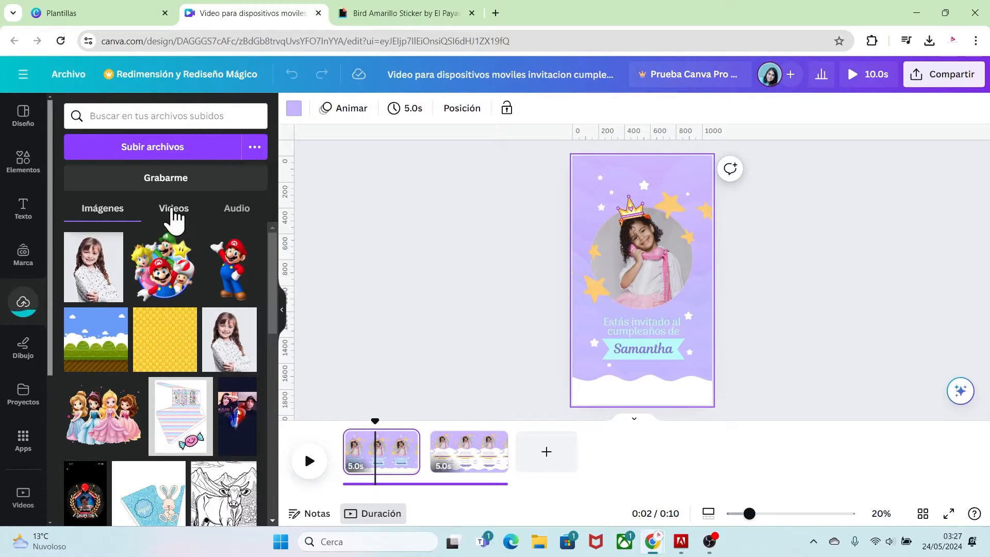
pyautogui.click(171, 210)
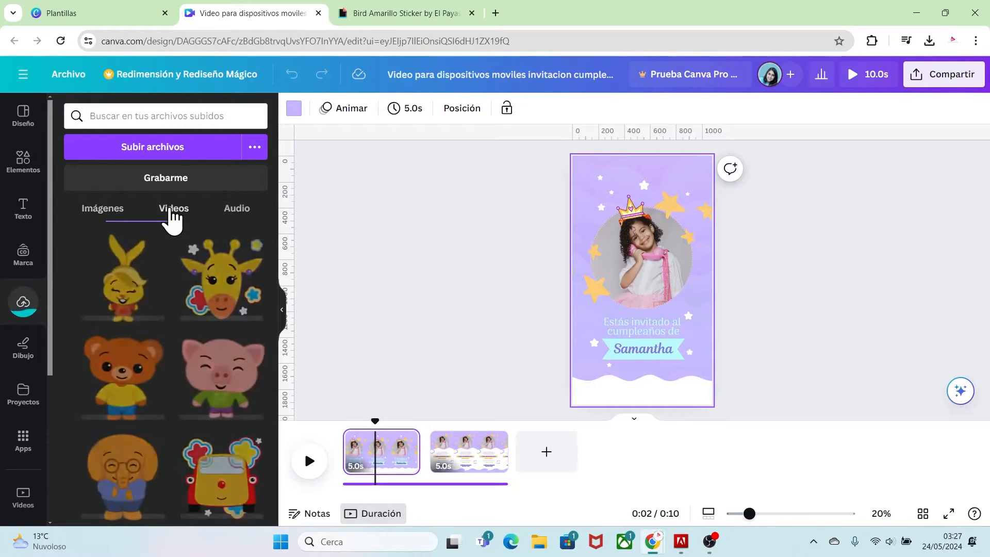
# - Delete the crown above the circular photo and replace that photo with the newly uploaded picture of the girl
pyautogui.click(636, 214)
pyautogui.press('Delete')
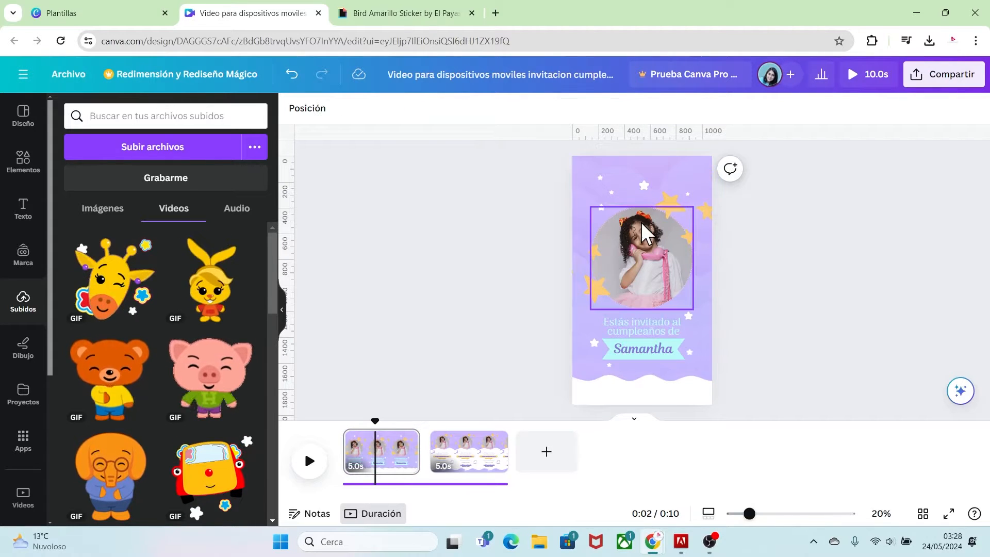
pyautogui.click(648, 258)
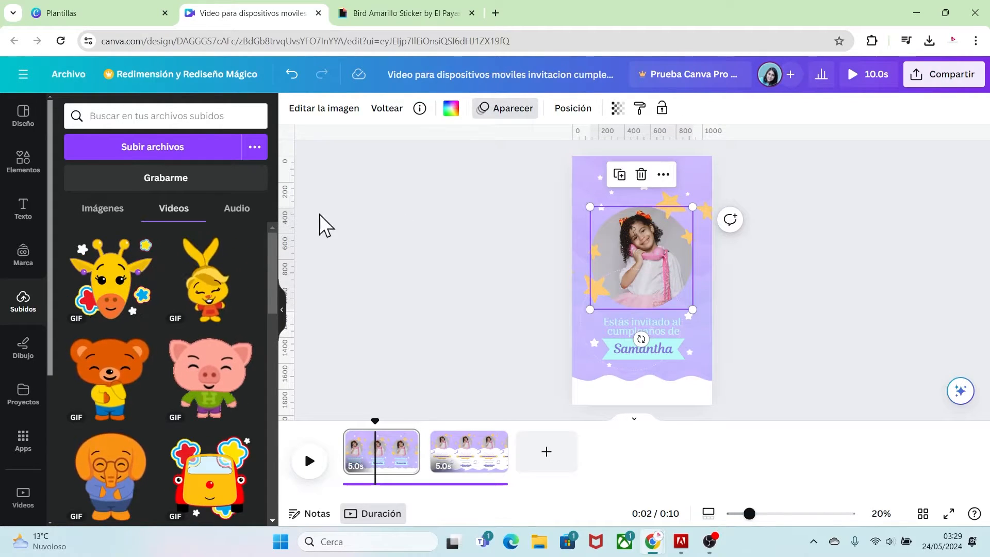
pyautogui.click(108, 210)
pyautogui.moveTo(107, 293); pyautogui.dragTo(647, 249)
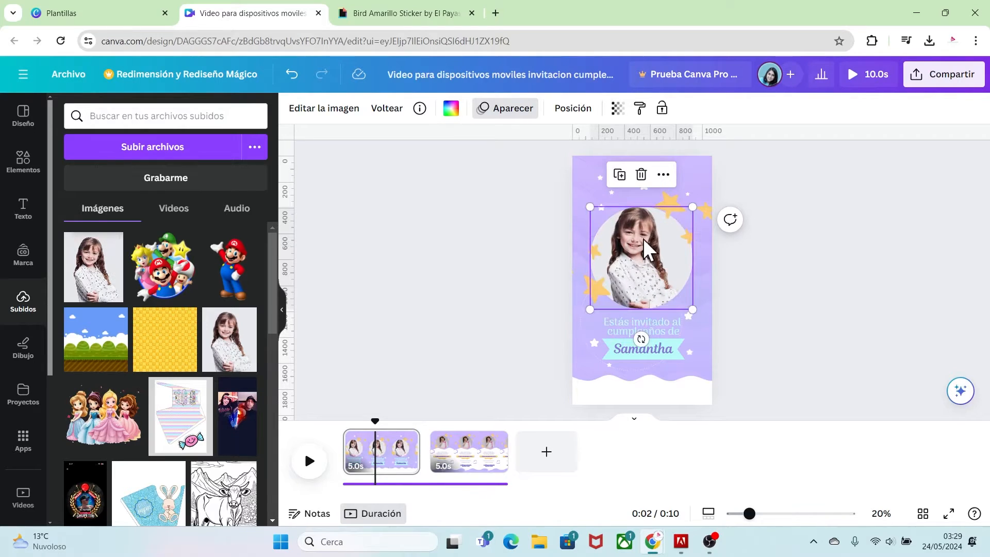
# - Crop the girl's photo on page 1, enlarging and shifting the picture downward so she fills the circular frame
pyautogui.doubleClick(644, 243)
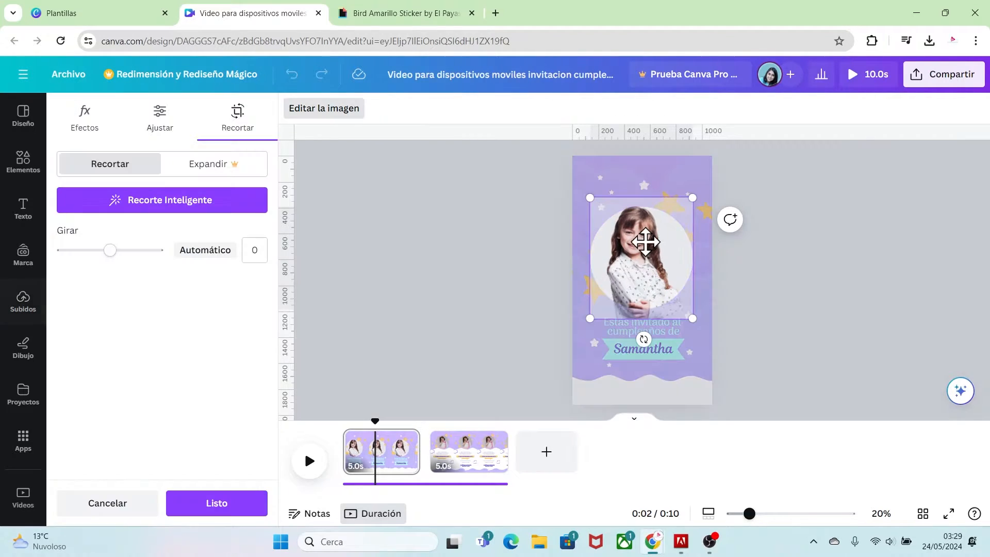
pyautogui.moveTo(646, 240); pyautogui.dragTo(642, 267)
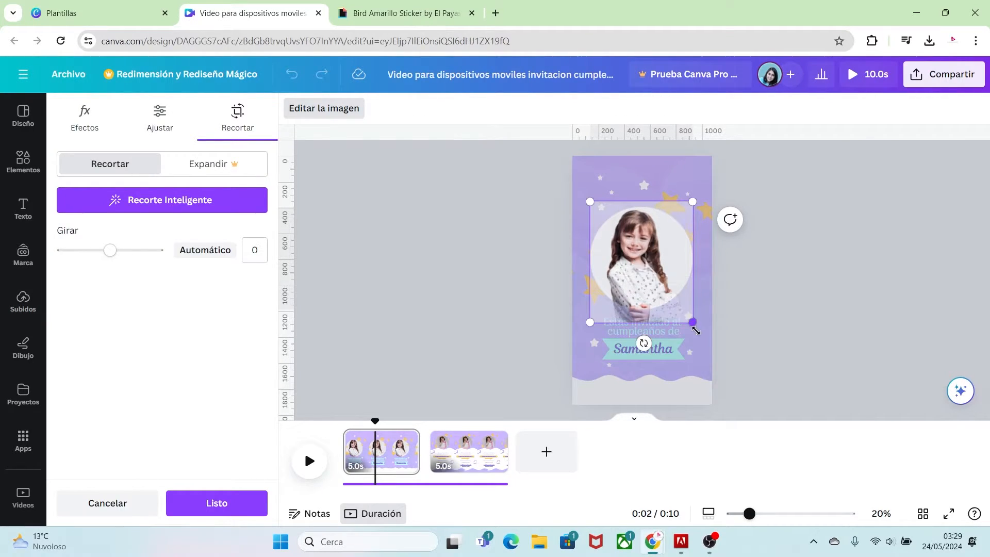
pyautogui.moveTo(692, 324); pyautogui.dragTo(698, 347)
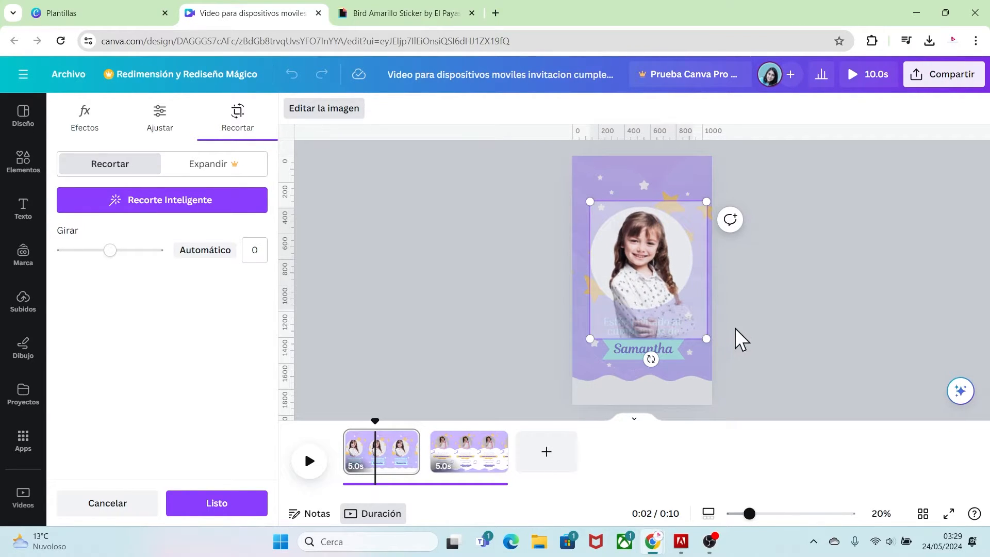
pyautogui.click(741, 339)
pyautogui.click(743, 338)
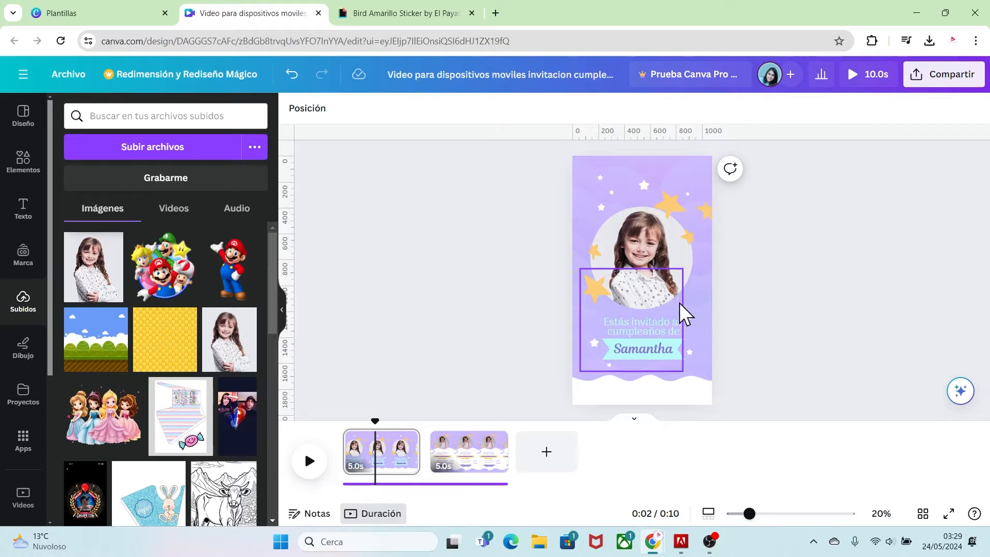
# - Adjust the position of the circle shape behind the page 1 photo so it lines up with the picture
pyautogui.click(688, 277)
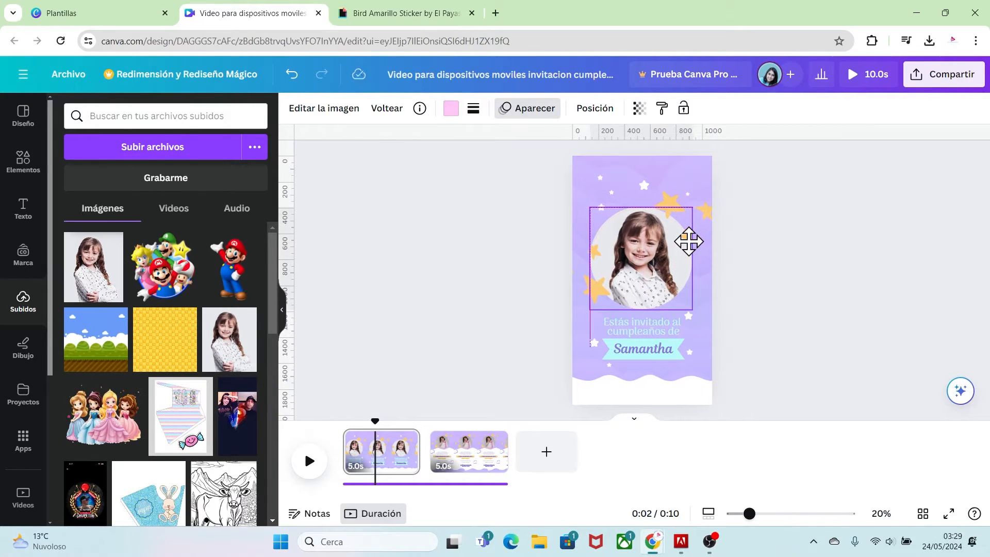
pyautogui.moveTo(688, 241); pyautogui.dragTo(689, 241)
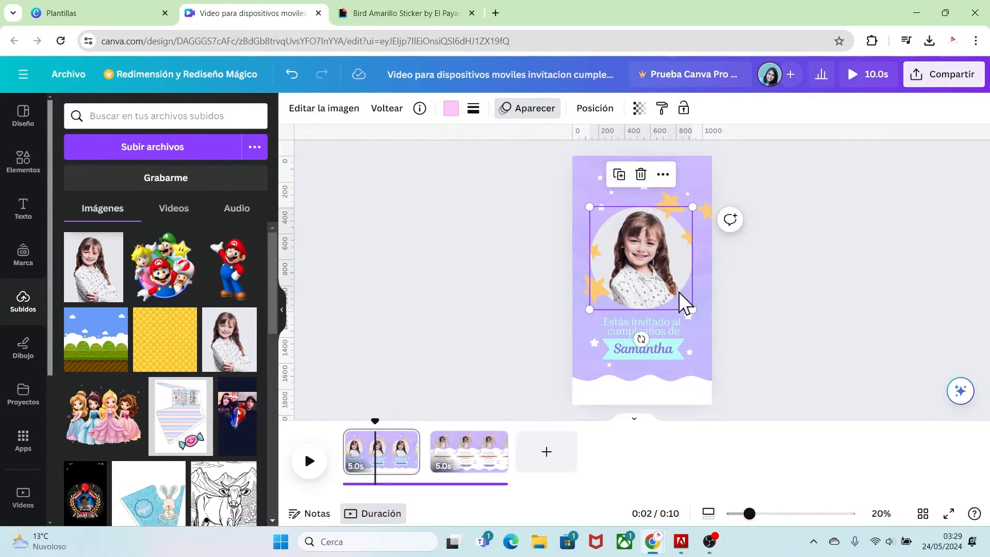
pyautogui.click(741, 318)
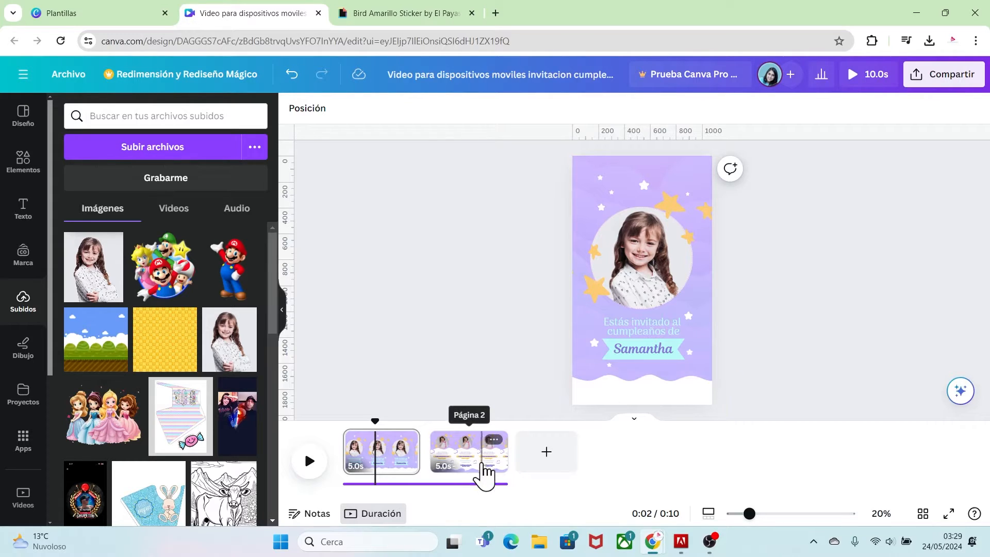
# - Replace the circular photo on page 2 with the uploaded picture of the girl
pyautogui.click(471, 468)
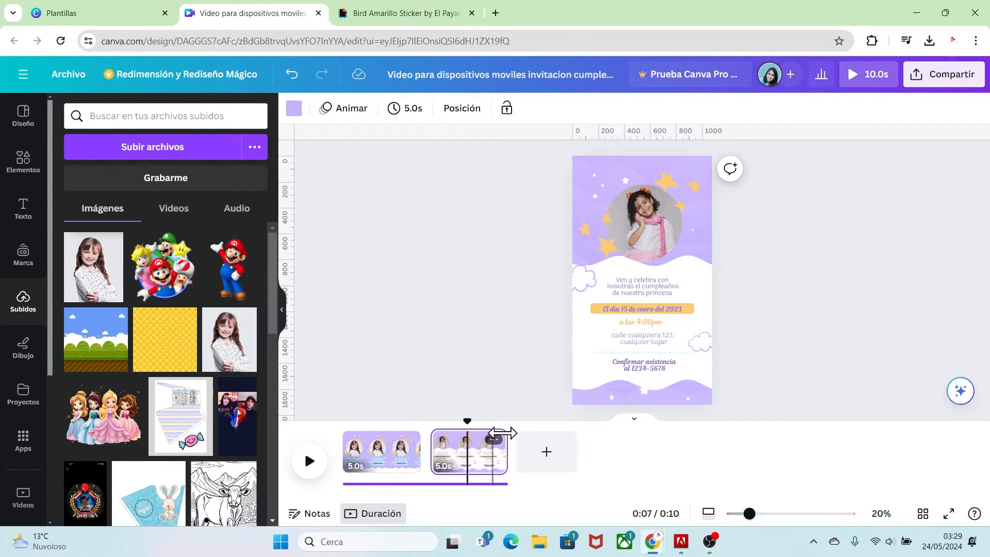
pyautogui.click(654, 225)
pyautogui.moveTo(654, 225); pyautogui.dragTo(663, 276)
pyautogui.moveTo(622, 219); pyautogui.dragTo(638, 222)
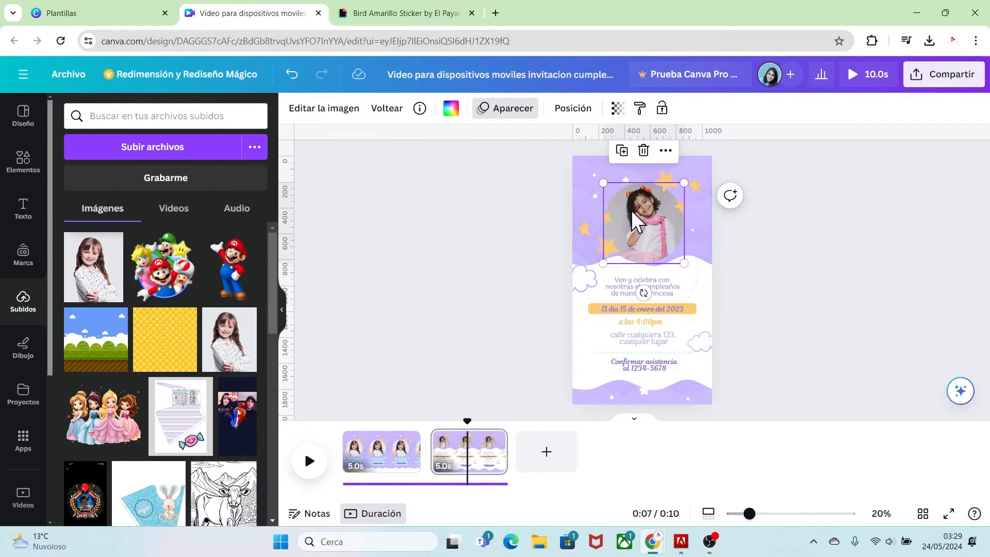
pyautogui.moveTo(106, 292); pyautogui.dragTo(639, 234)
# - Shift the girl's picture slightly down inside the page 2 circular frame and align the circle shape behind it
pyautogui.doubleClick(638, 204)
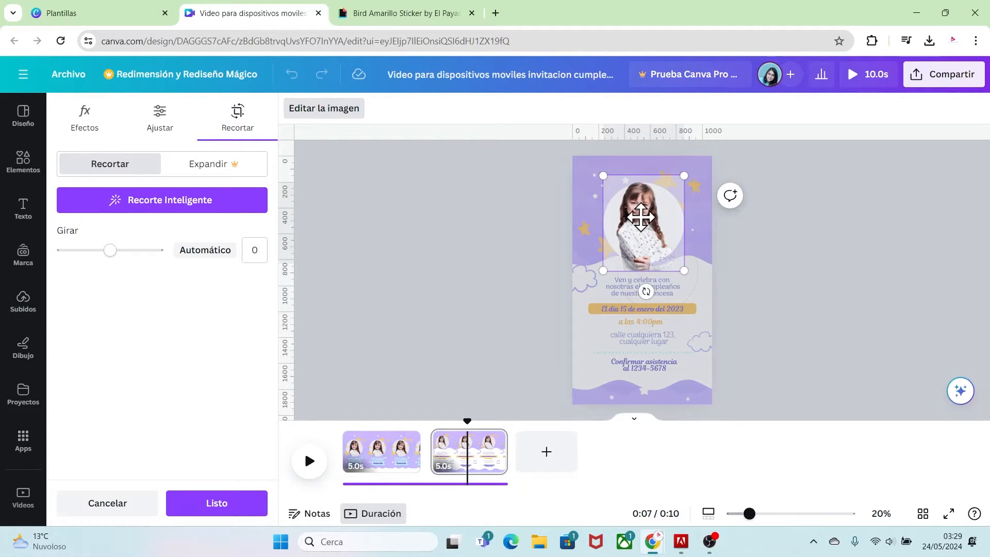
pyautogui.moveTo(640, 217); pyautogui.dragTo(641, 226)
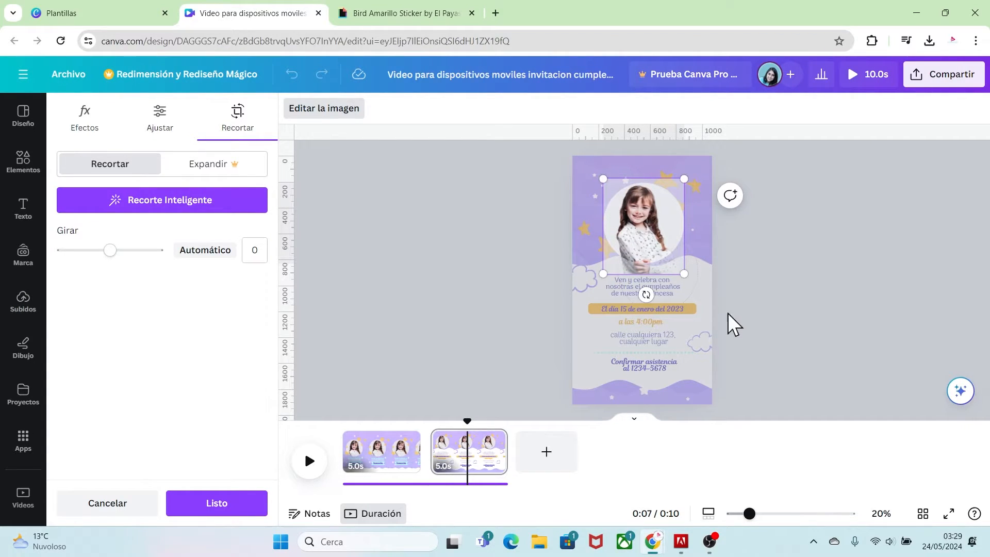
pyautogui.click(753, 320)
pyautogui.click(688, 255)
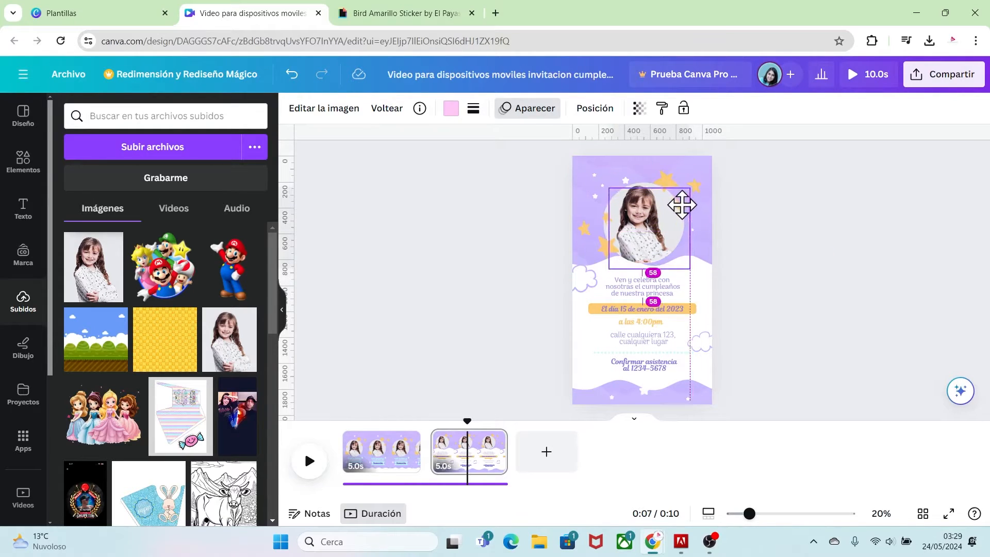
pyautogui.click(741, 291)
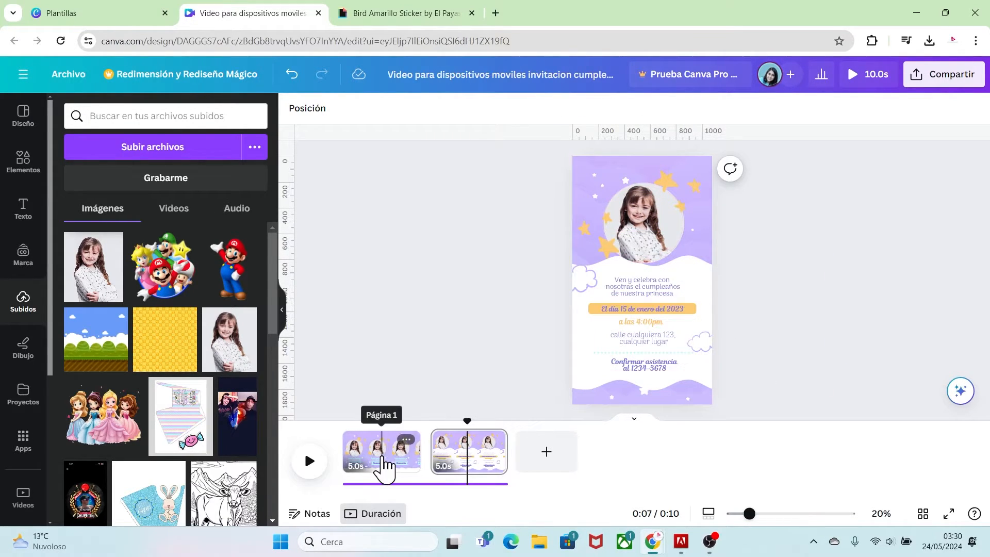
# - Change the background color of page 1 to yellow #EDC90C
pyautogui.click(382, 458)
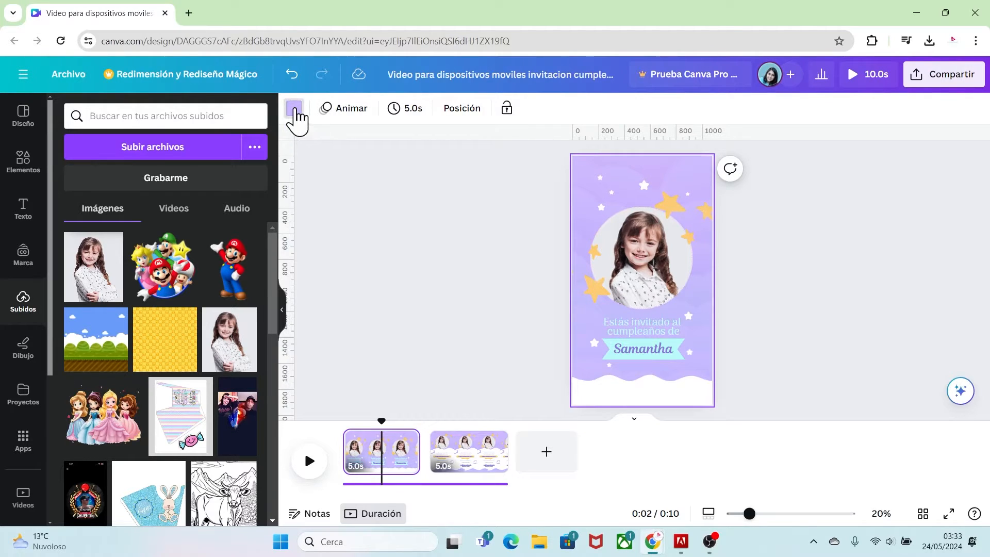
pyautogui.click(294, 109)
pyautogui.click(69, 187)
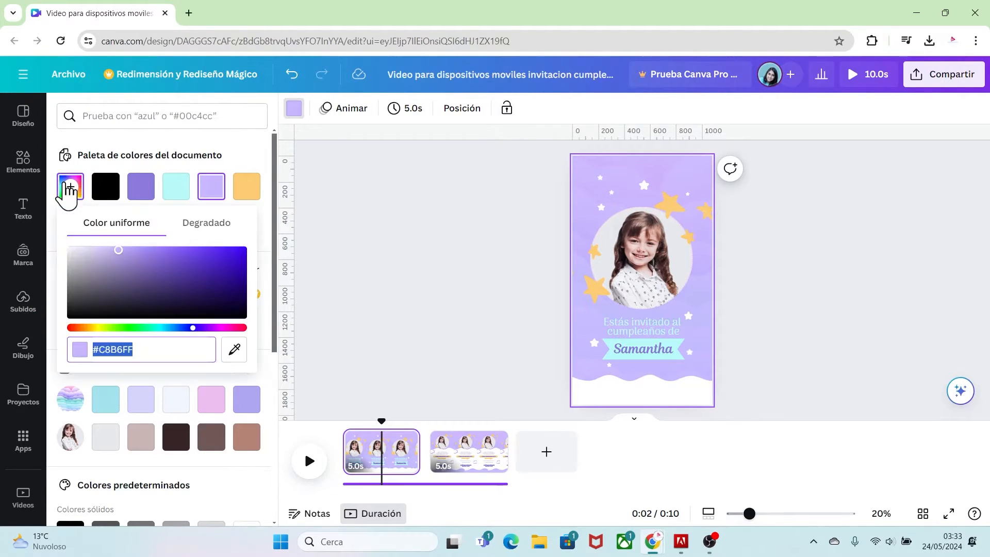
pyautogui.click(95, 328)
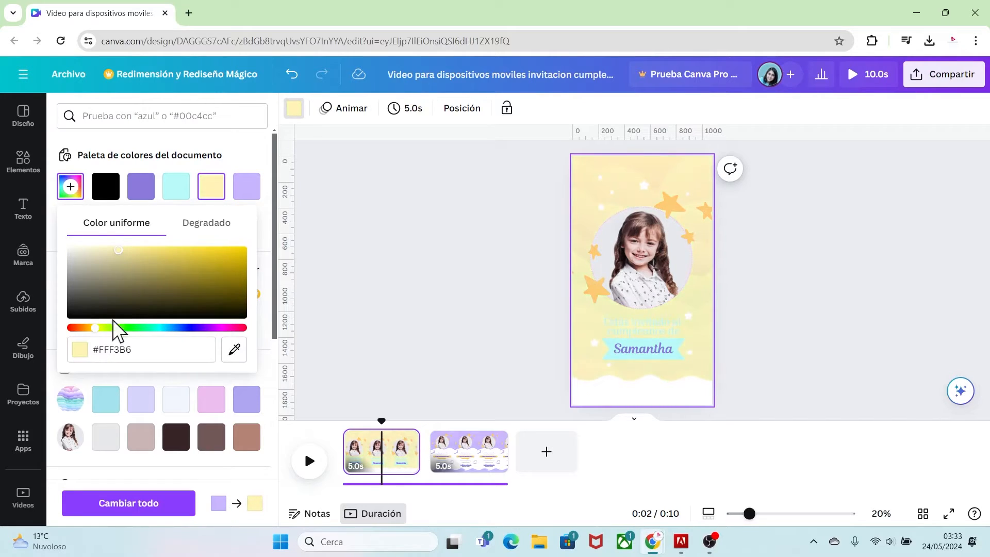
pyautogui.moveTo(114, 254); pyautogui.dragTo(212, 253)
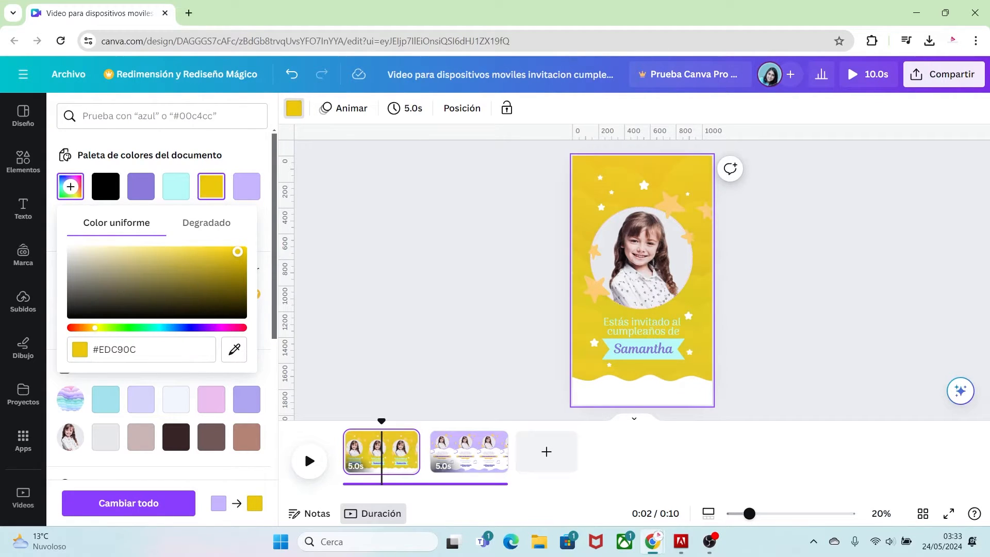
pyautogui.click(737, 367)
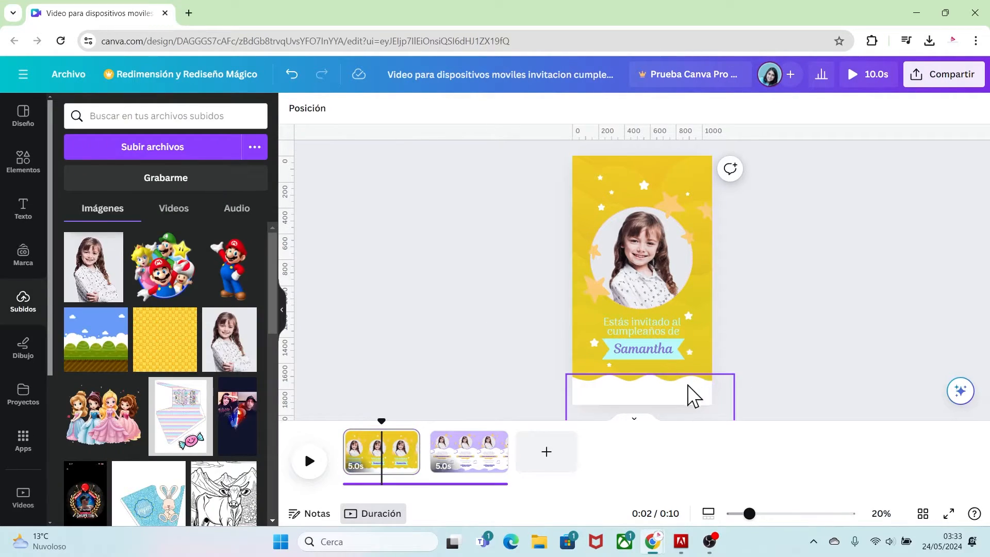
# - Recolor the white wave at the bottom of the page 1 design to red #DF1717
pyautogui.click(667, 398)
pyautogui.click(451, 108)
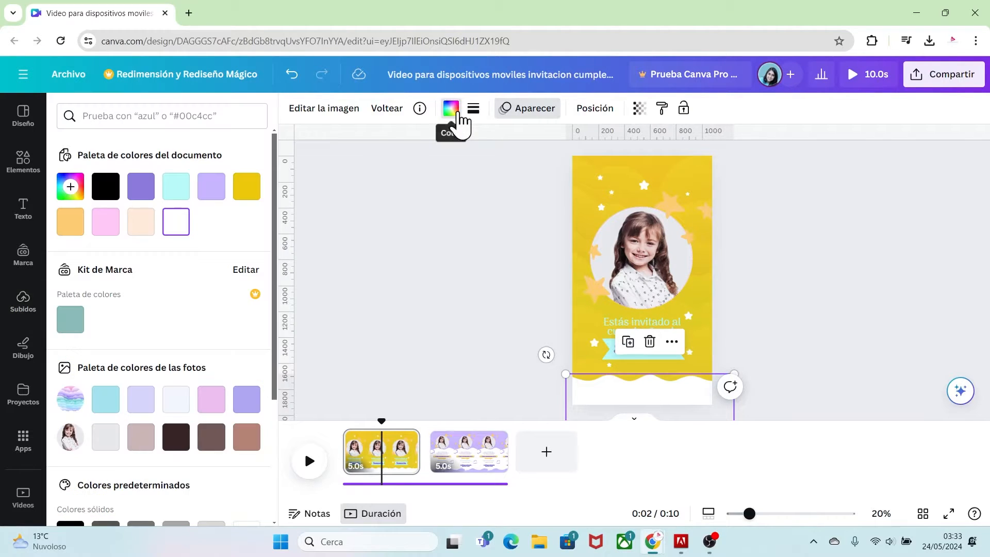
pyautogui.click(73, 192)
pyautogui.click(228, 225)
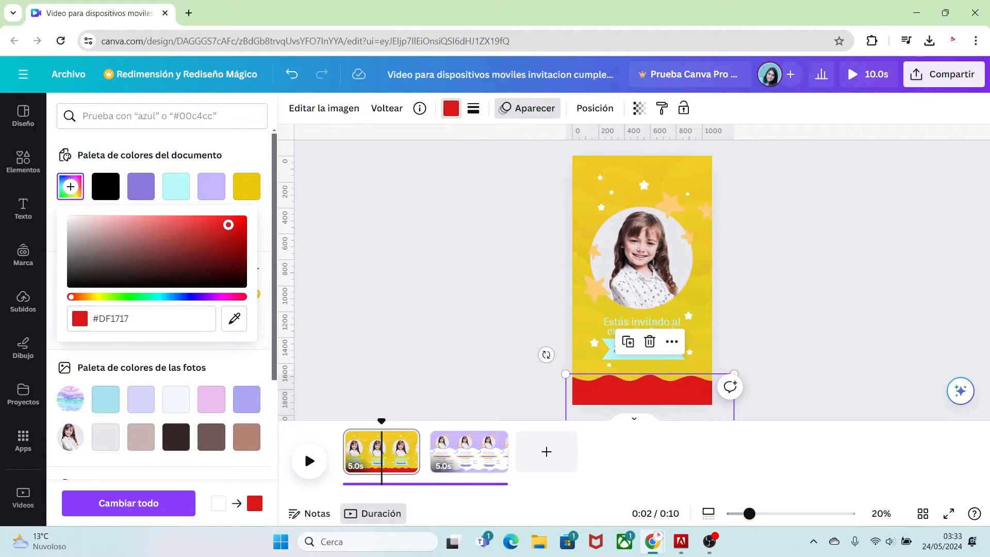
pyautogui.click(743, 336)
pyautogui.click(763, 339)
# - Set both colors of the star group on the left side of the photo to the document's red
pyautogui.click(597, 286)
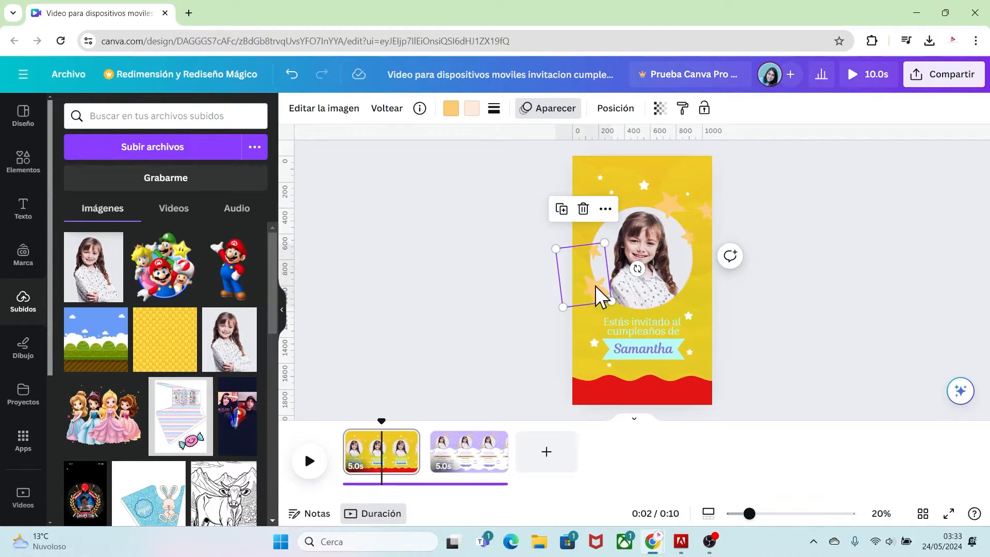
pyautogui.click(472, 108)
pyautogui.click(247, 186)
pyautogui.click(451, 109)
pyautogui.click(246, 186)
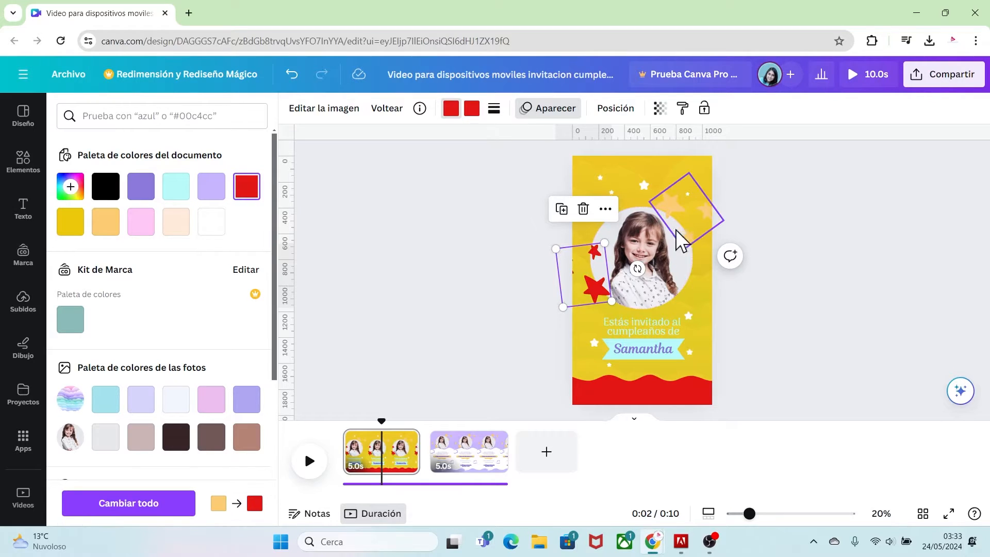
# - Set both colors of the star group at the upper right of the photo to blue #2049F8
pyautogui.click(675, 209)
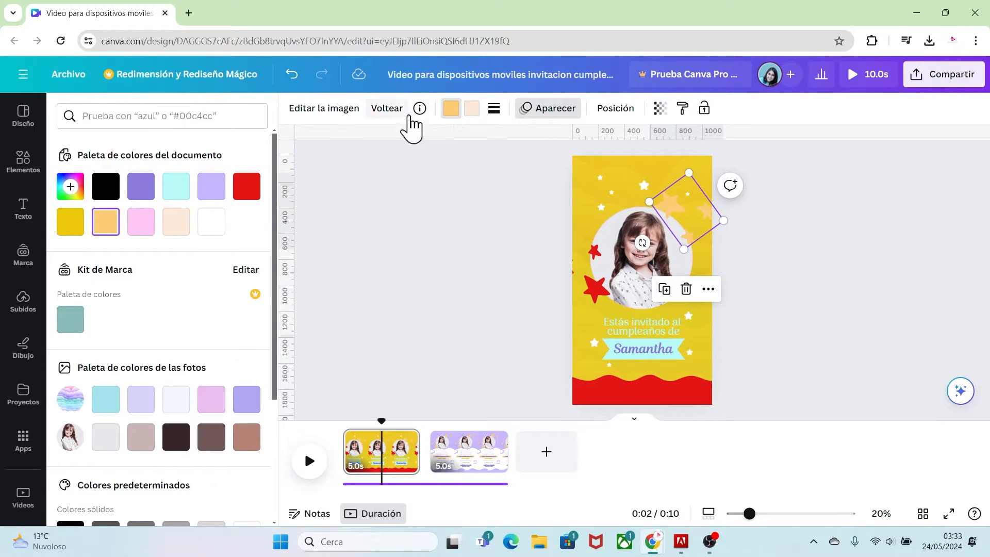
pyautogui.click(70, 186)
pyautogui.click(179, 297)
pyautogui.click(217, 220)
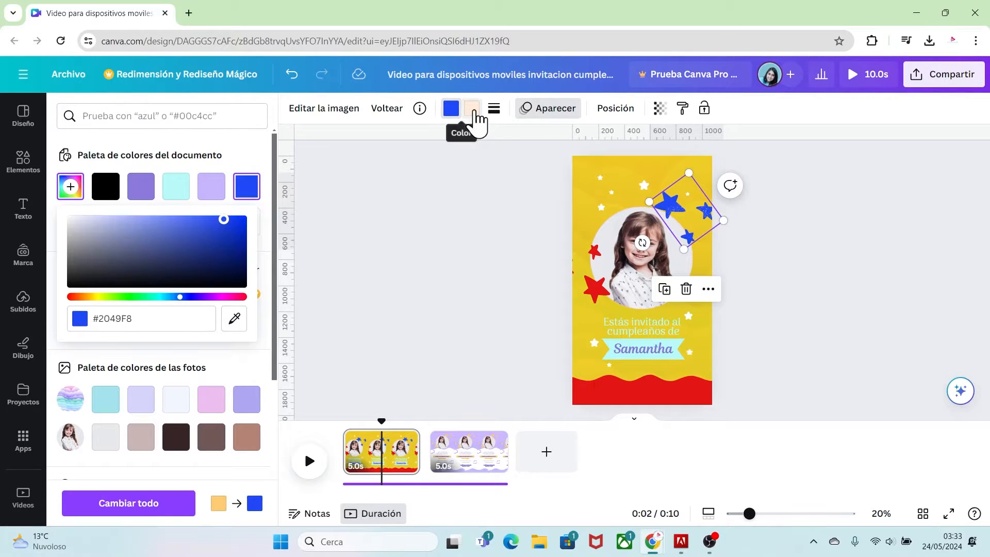
pyautogui.click(471, 108)
pyautogui.click(106, 199)
pyautogui.press('Escape')
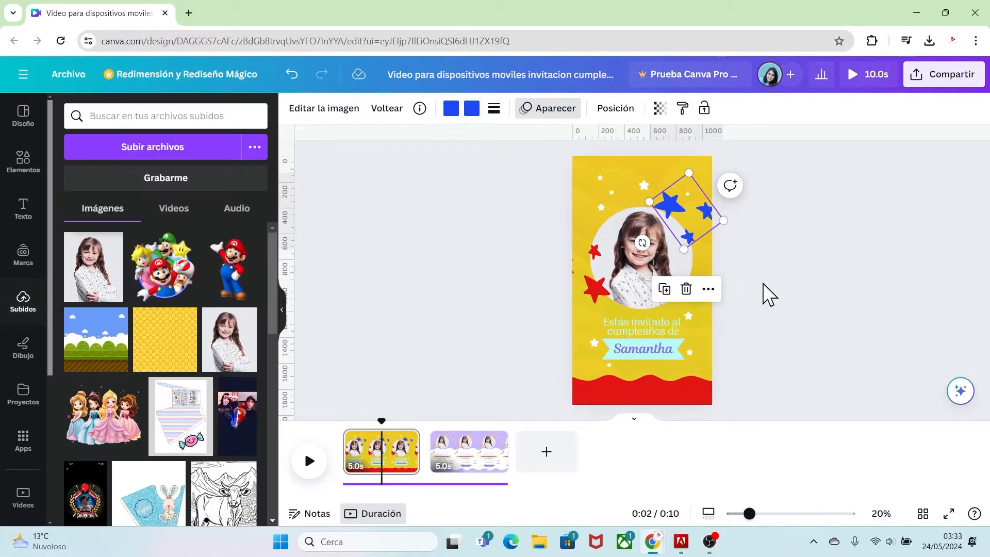
pyautogui.click(765, 283)
# - Make the "Estás invitado al cumpleaños de" text white and give it the Flotante effect at intensity 100
pyautogui.click(663, 328)
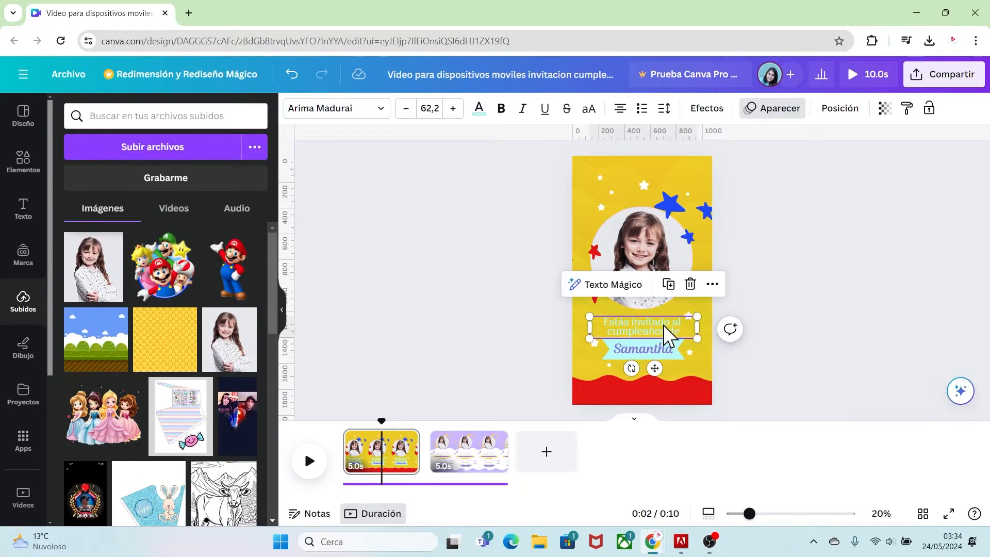
pyautogui.click(479, 109)
pyautogui.click(252, 224)
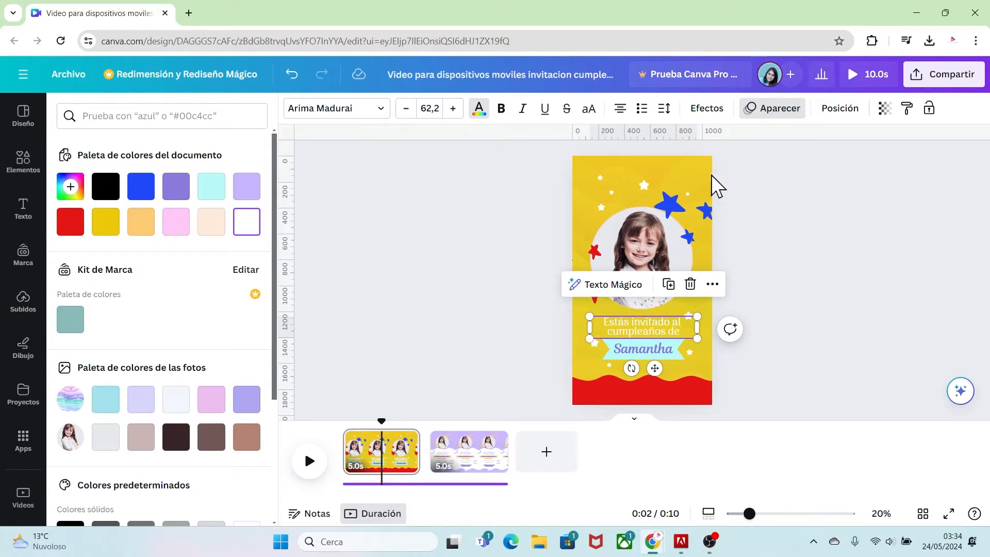
pyautogui.click(707, 108)
pyautogui.click(228, 191)
pyautogui.moveTo(147, 275); pyautogui.dragTo(227, 276)
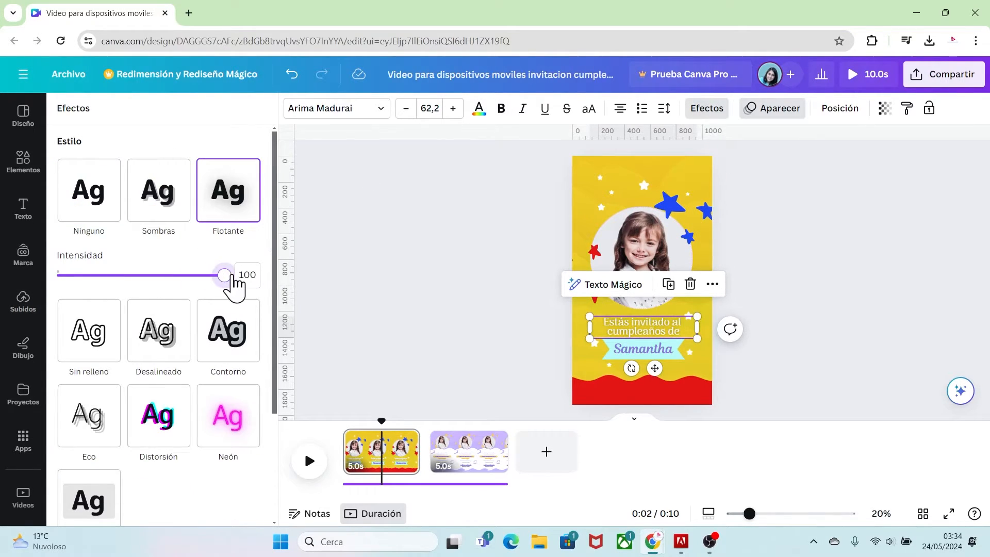
# - Recolor the light turquoise ribbon behind the child's name to the document's blue
pyautogui.click(682, 354)
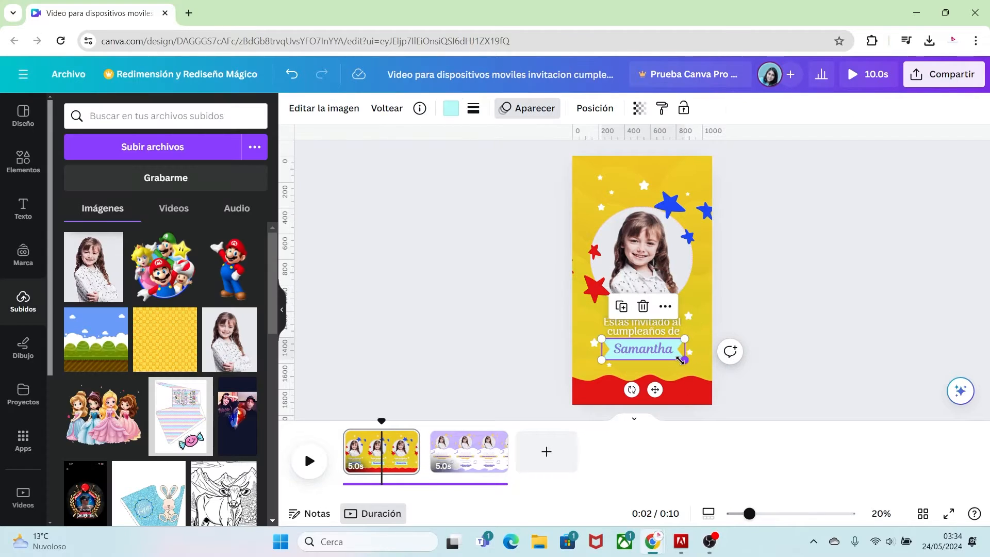
pyautogui.click(453, 109)
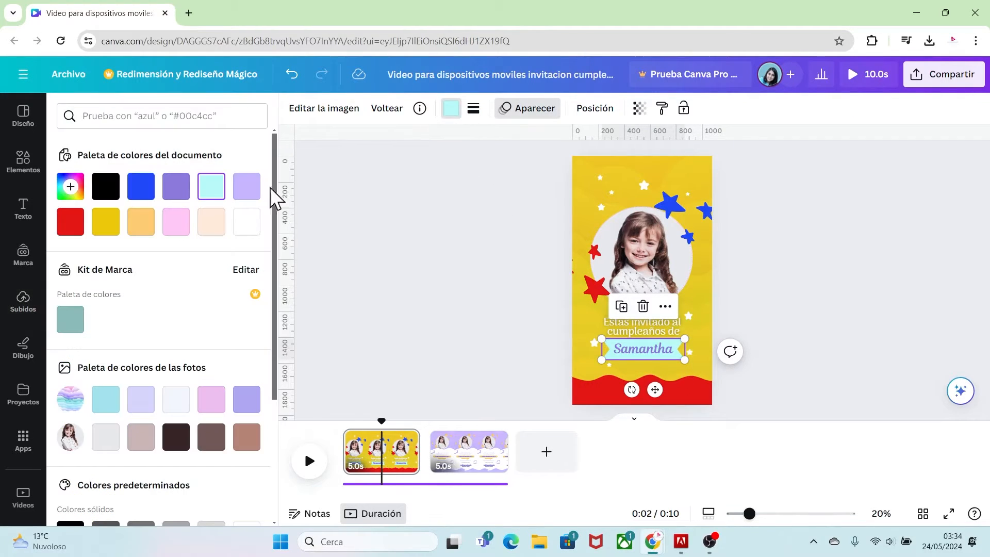
pyautogui.click(141, 187)
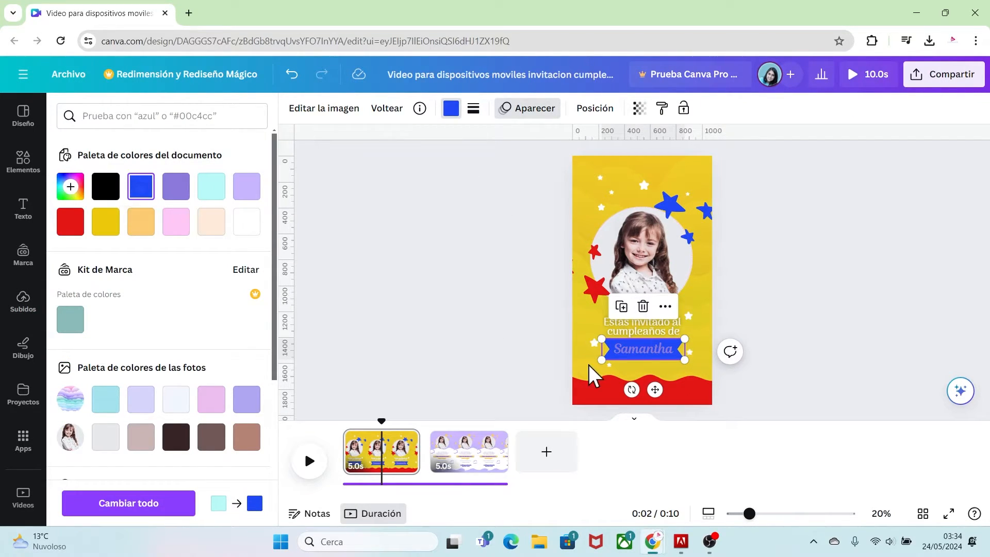
# - Change the color of the child's name on the ribbon to white
pyautogui.click(611, 351)
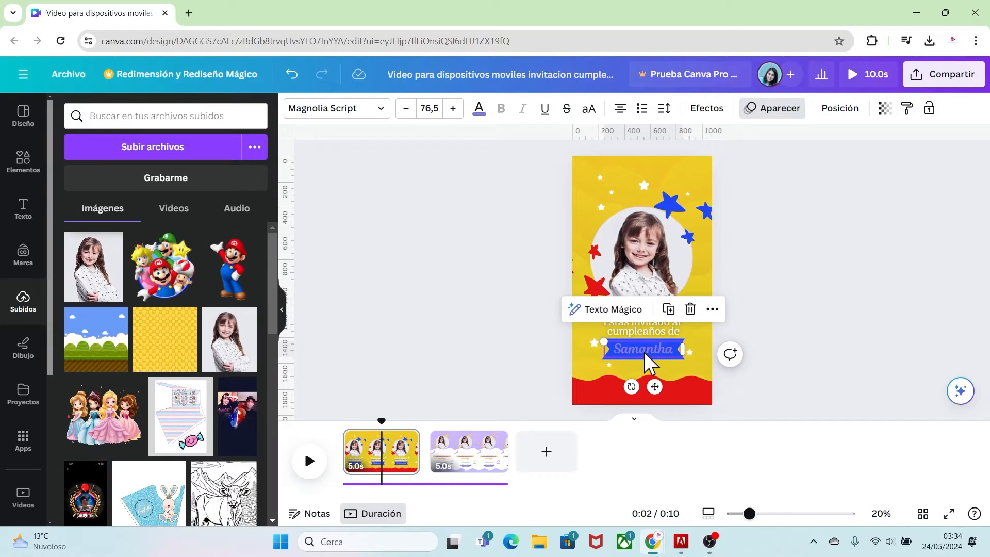
pyautogui.click(477, 110)
pyautogui.click(247, 222)
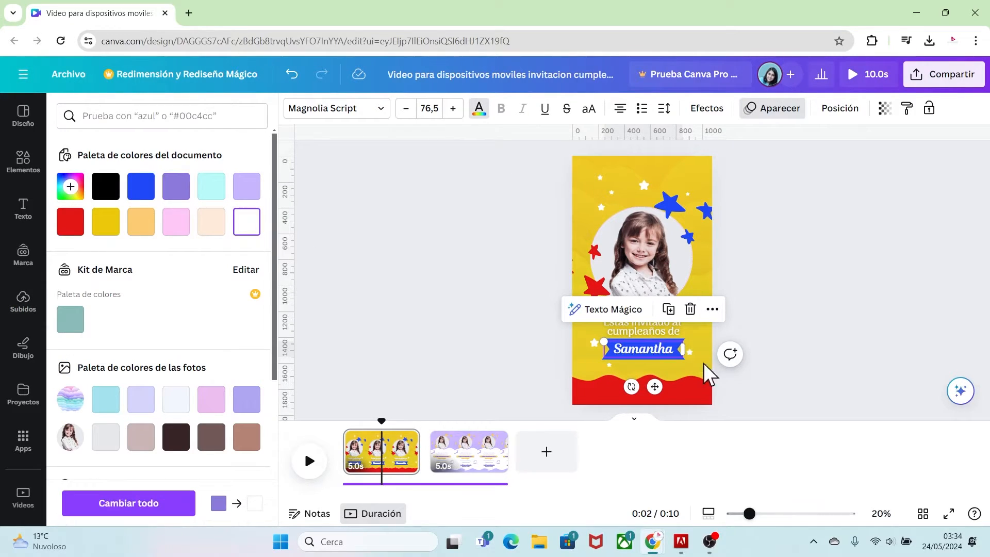
pyautogui.click(774, 352)
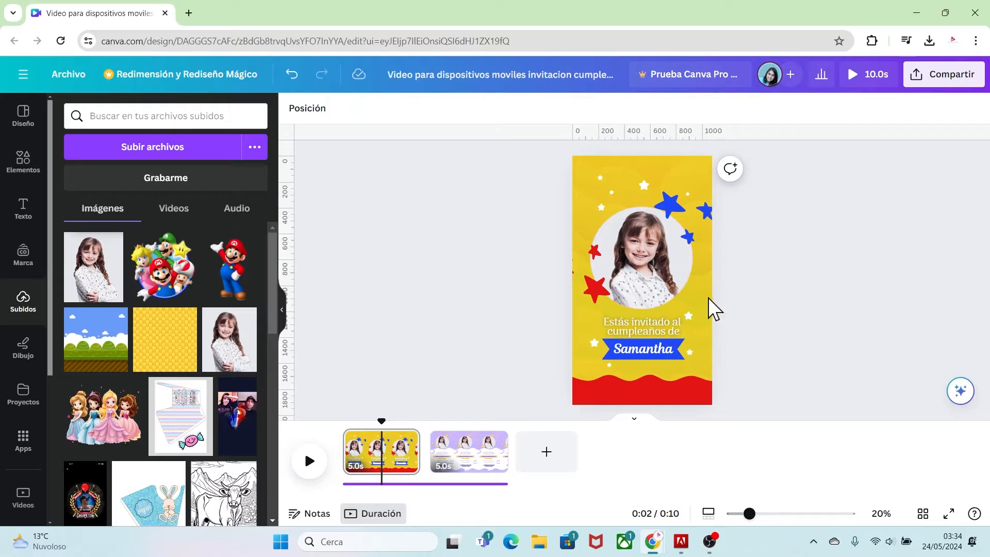
pyautogui.click(680, 289)
pyautogui.press('Escape')
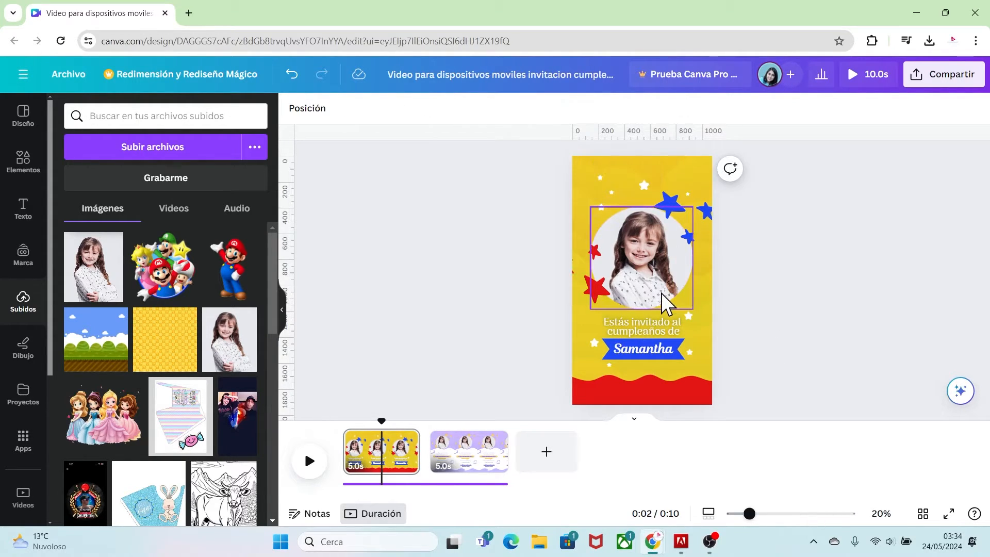
# - Enlarge the blue ribbon and the child's name so they span most of the page width
pyautogui.click(607, 340)
pyautogui.moveTo(602, 339); pyautogui.dragTo(593, 336)
pyautogui.moveTo(682, 356); pyautogui.dragTo(694, 361)
pyautogui.click(670, 355)
pyautogui.moveTo(605, 342)
pyautogui.mouseDown()
pyautogui.moveTo(584, 337)
pyautogui.moveTo(643, 349)
pyautogui.moveTo(588, 340)
pyautogui.mouseUp()
pyautogui.click(743, 355)
pyautogui.click(691, 352)
# - Shrink the child's circular photo slightly and center it just above the invitation text
pyautogui.click(643, 273)
pyautogui.moveTo(692, 207); pyautogui.dragTo(685, 215)
pyautogui.moveTo(645, 264); pyautogui.dragTo(649, 266)
pyautogui.moveTo(595, 217); pyautogui.dragTo(599, 220)
pyautogui.moveTo(647, 265); pyautogui.dragTo(646, 267)
# - Lower the blue star group beside the photo and nudge the invitation text slightly up toward the photo
pyautogui.click(594, 287)
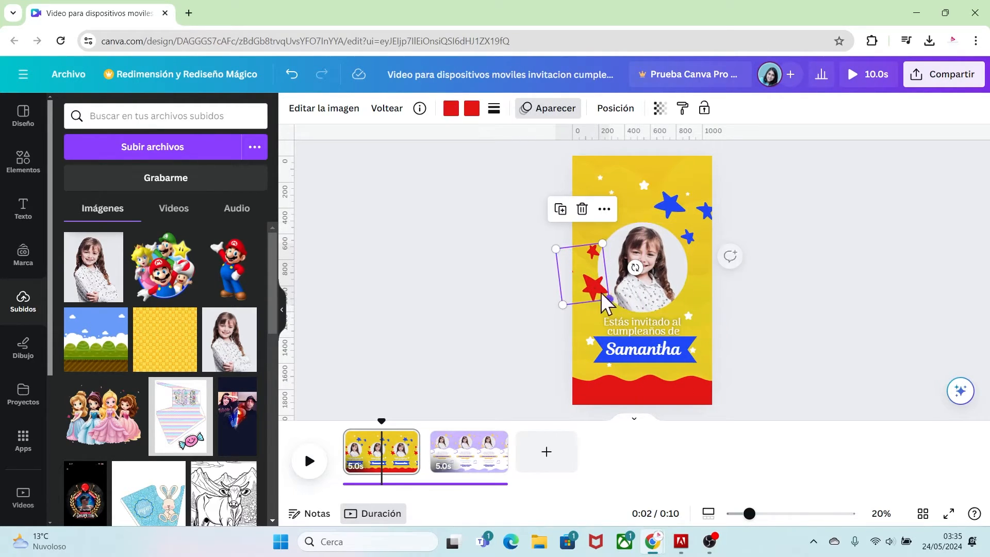
pyautogui.moveTo(669, 208); pyautogui.dragTo(673, 227)
pyautogui.click(793, 314)
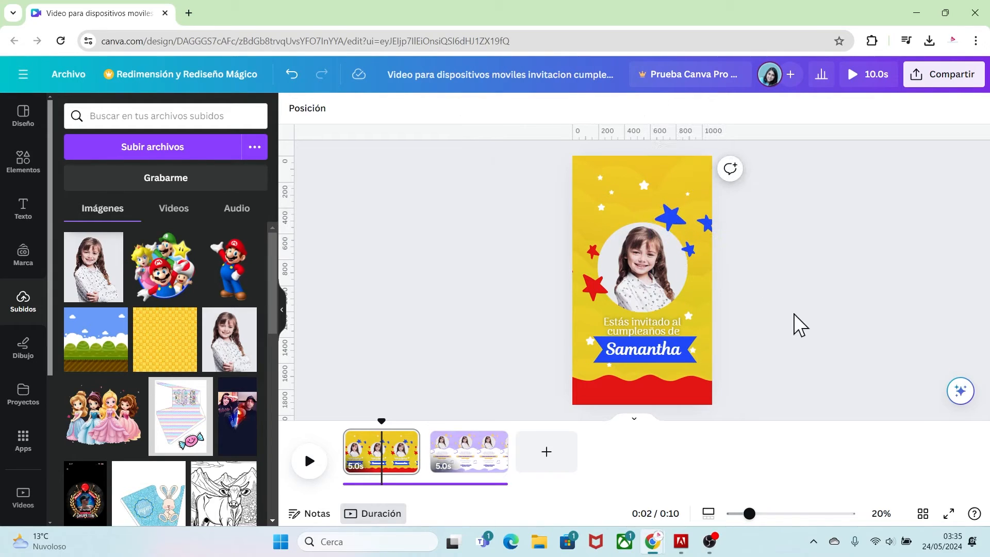
pyautogui.click(669, 324)
pyautogui.moveTo(666, 323); pyautogui.dragTo(658, 321)
pyautogui.click(794, 353)
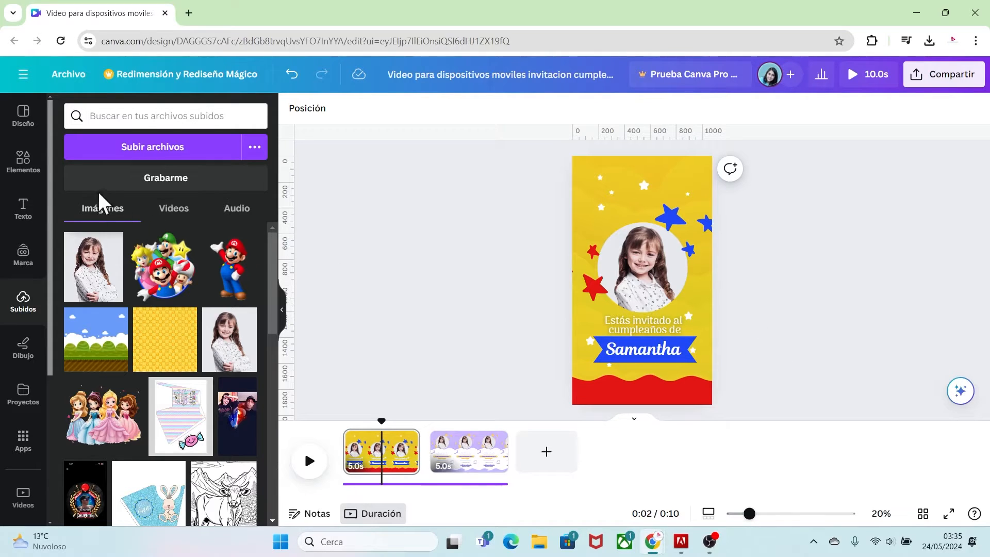
# - Search the elements library for "spiral fondo"
pyautogui.click(32, 174)
pyautogui.click(111, 117)
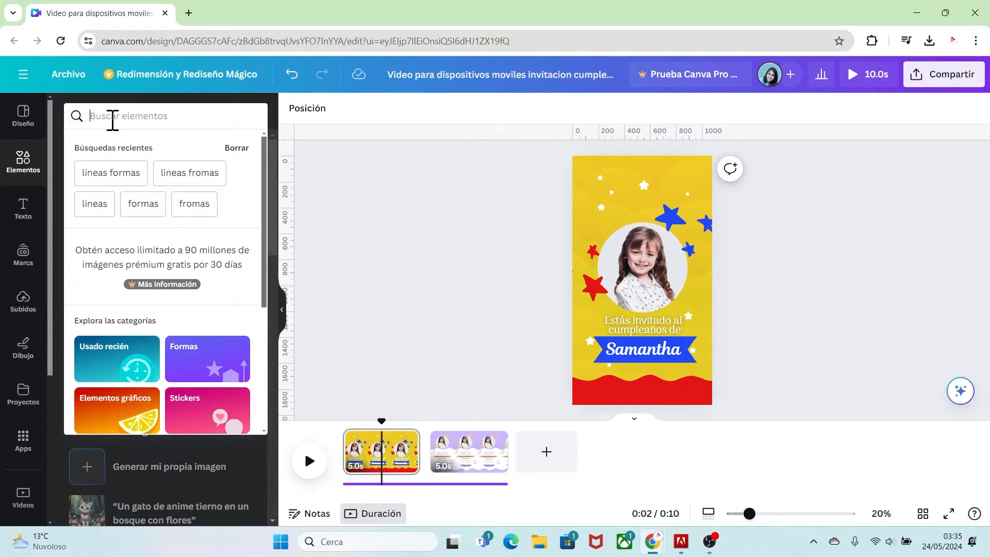
pyautogui.write('spiral fondo')
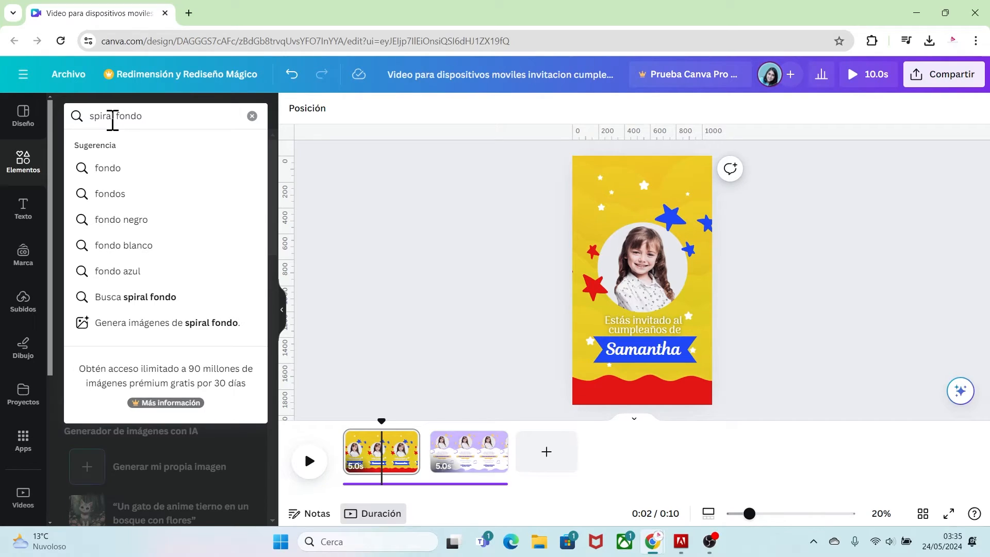
pyautogui.press('Return')
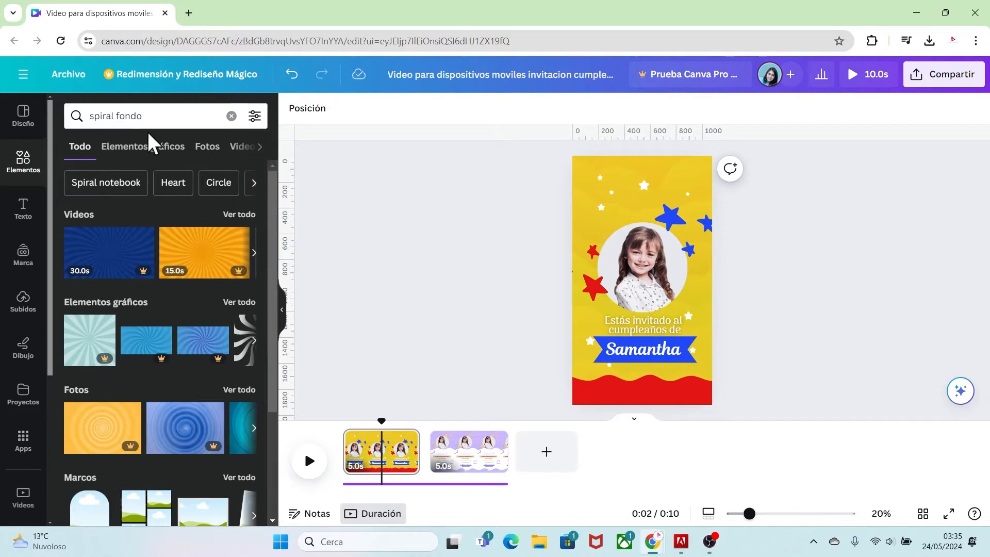
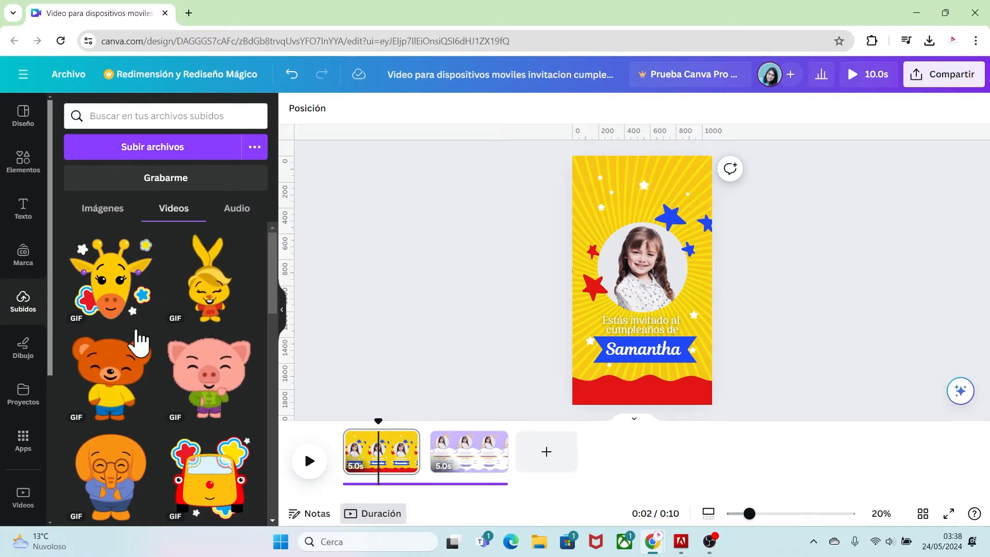
# - Add the uploaded GIF of the blue-haired clown's face with stars, shrink it and center it directly above the child's photo
pyautogui.moveTo(271, 285); pyautogui.dragTo(271, 364)
pyautogui.click(103, 400)
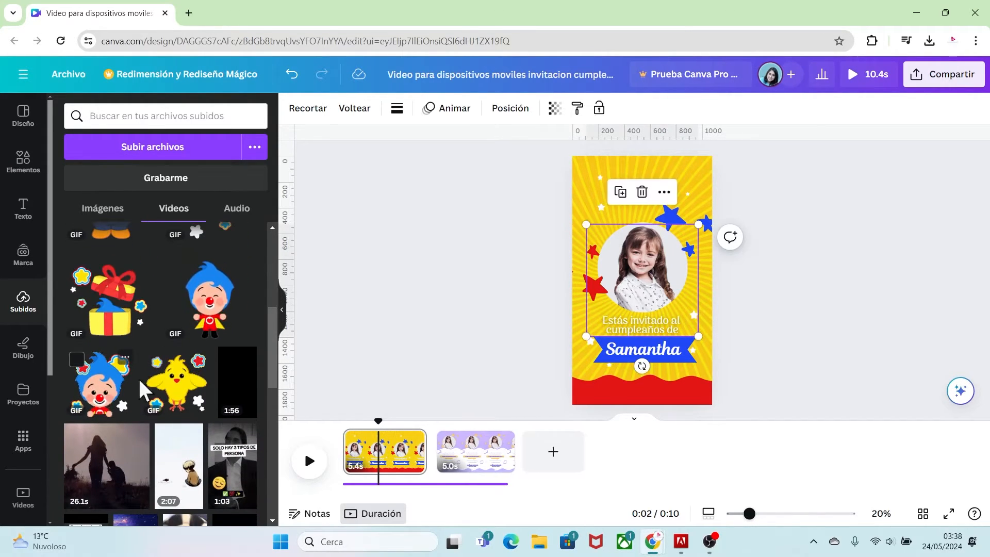
pyautogui.moveTo(644, 314); pyautogui.dragTo(643, 204)
pyautogui.moveTo(693, 259); pyautogui.dragTo(661, 227)
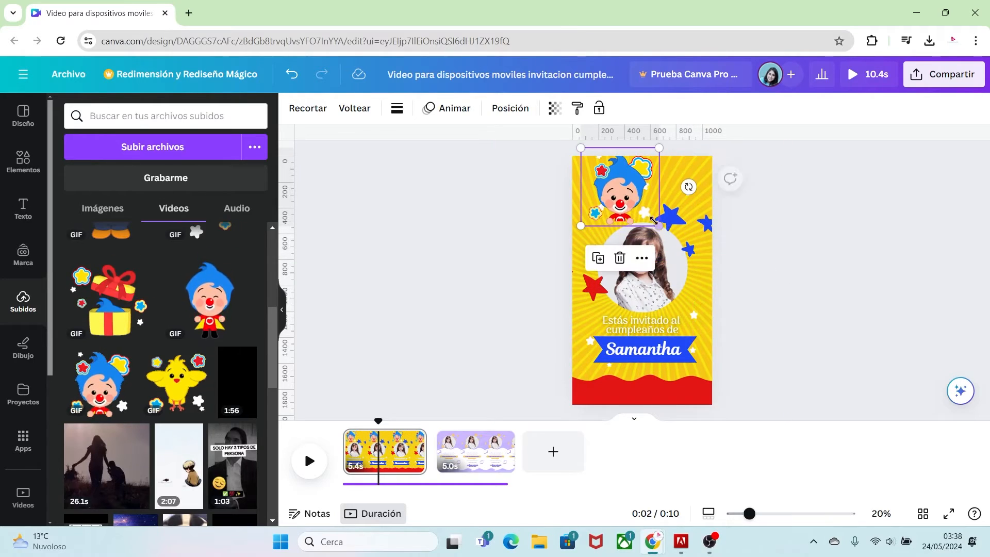
pyautogui.moveTo(623, 199); pyautogui.dragTo(642, 201)
pyautogui.moveTo(680, 150); pyautogui.dragTo(668, 161)
pyautogui.moveTo(626, 190); pyautogui.dragTo(633, 187)
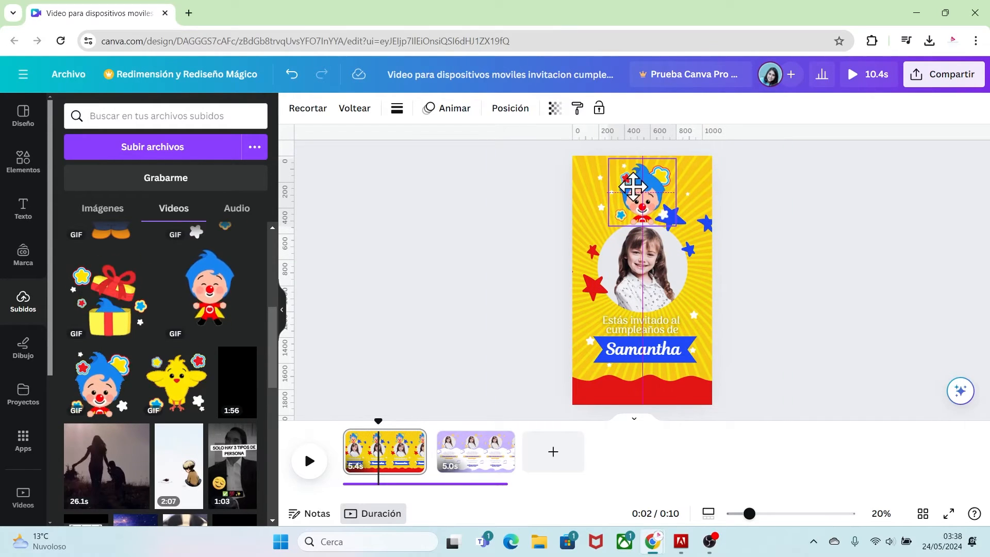
pyautogui.click(817, 336)
# - Add the yellow chick GIF, shrink and tilt it beside the clown's right side, and shift the blue stars right
pyautogui.click(172, 388)
pyautogui.moveTo(699, 336); pyautogui.dragTo(644, 281)
pyautogui.moveTo(615, 256); pyautogui.dragTo(673, 213)
pyautogui.moveTo(671, 267); pyautogui.dragTo(652, 264)
pyautogui.moveTo(676, 190); pyautogui.dragTo(682, 193)
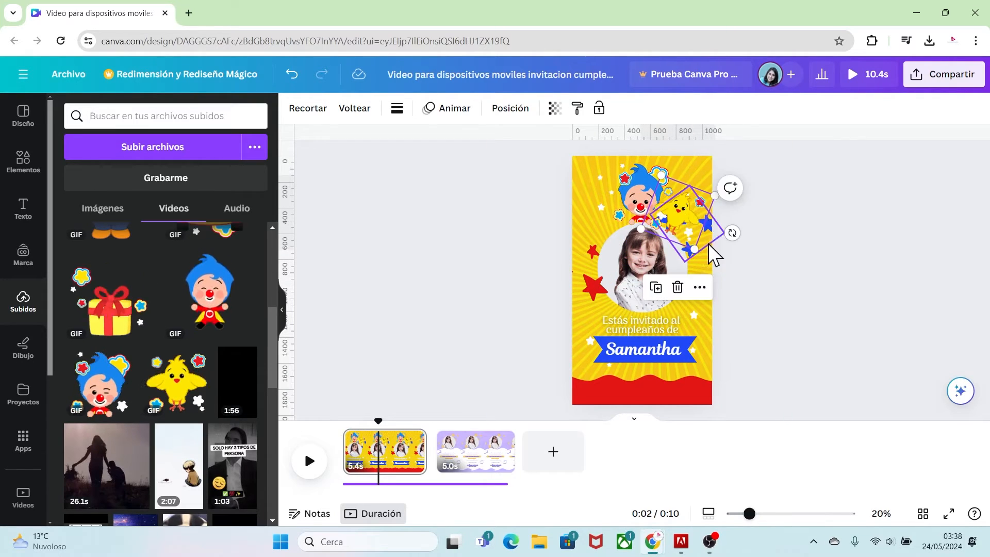
pyautogui.moveTo(709, 235); pyautogui.dragTo(729, 235)
pyautogui.click(699, 225)
pyautogui.moveTo(687, 213); pyautogui.dragTo(688, 215)
pyautogui.click(459, 339)
# - Add the giraffe head GIF, shrink it and tilt it beside the clown's left side above the photo
pyautogui.moveTo(273, 375); pyautogui.dragTo(294, 299)
pyautogui.click(115, 281)
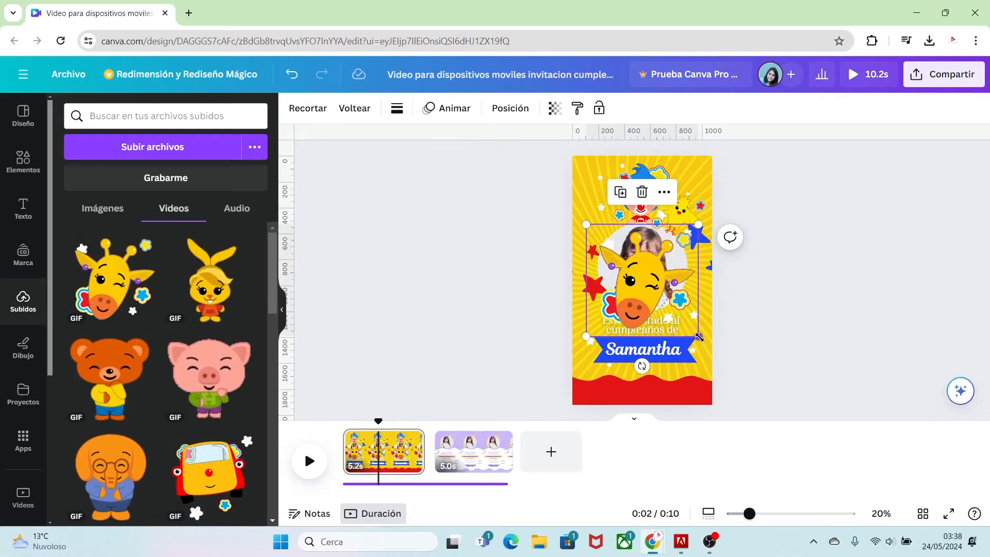
pyautogui.moveTo(699, 337); pyautogui.dragTo(645, 290)
pyautogui.moveTo(622, 244); pyautogui.dragTo(607, 222)
pyautogui.moveTo(641, 260); pyautogui.dragTo(676, 262)
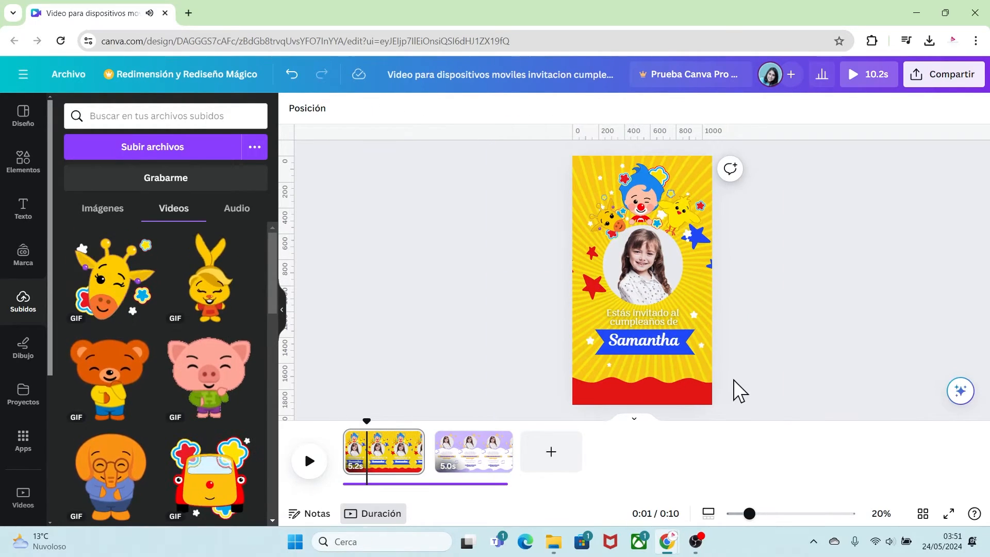
# - Apply the Pop animation to all elements on the first page, playing only on entry
pyautogui.moveTo(756, 400); pyautogui.dragTo(564, 170)
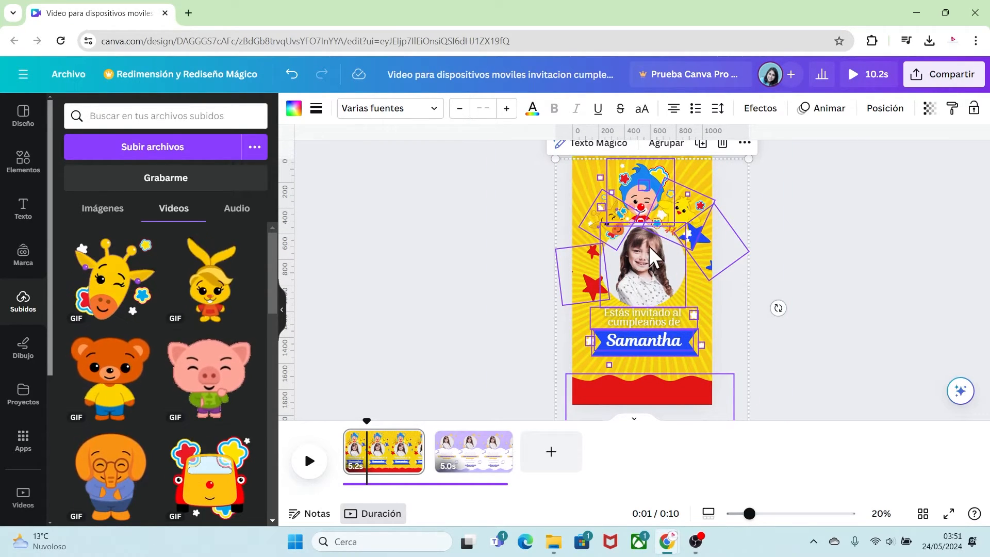
pyautogui.click(828, 110)
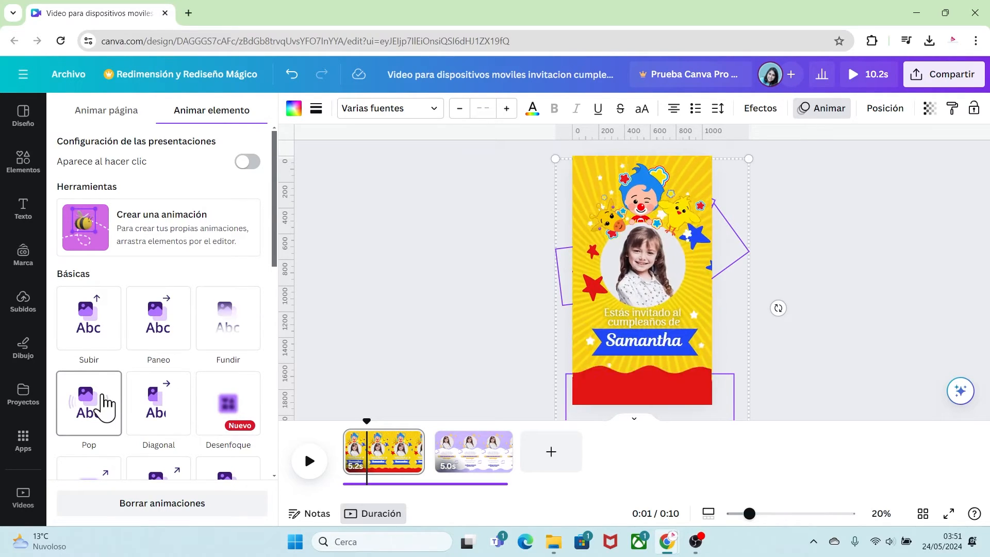
pyautogui.click(92, 408)
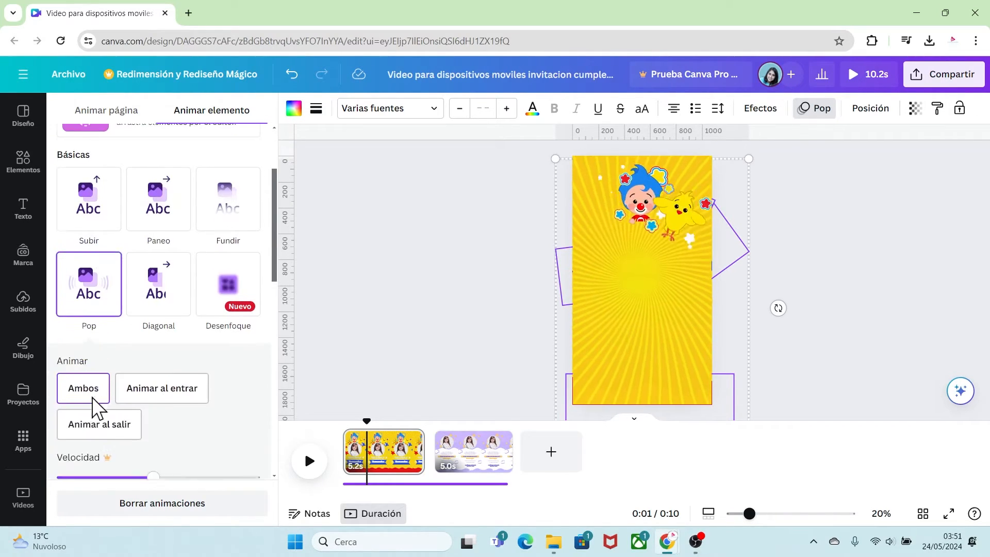
pyautogui.click(185, 395)
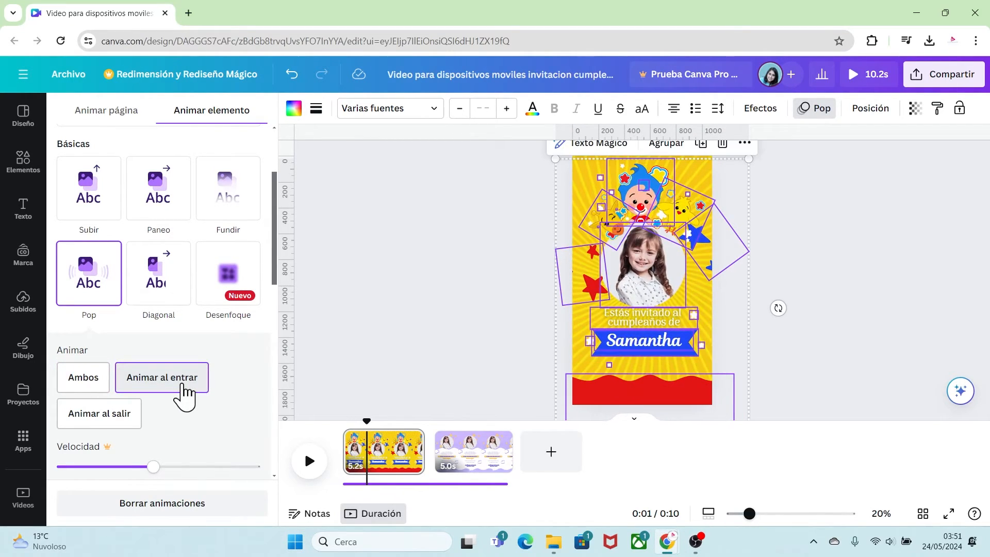
pyautogui.click(772, 351)
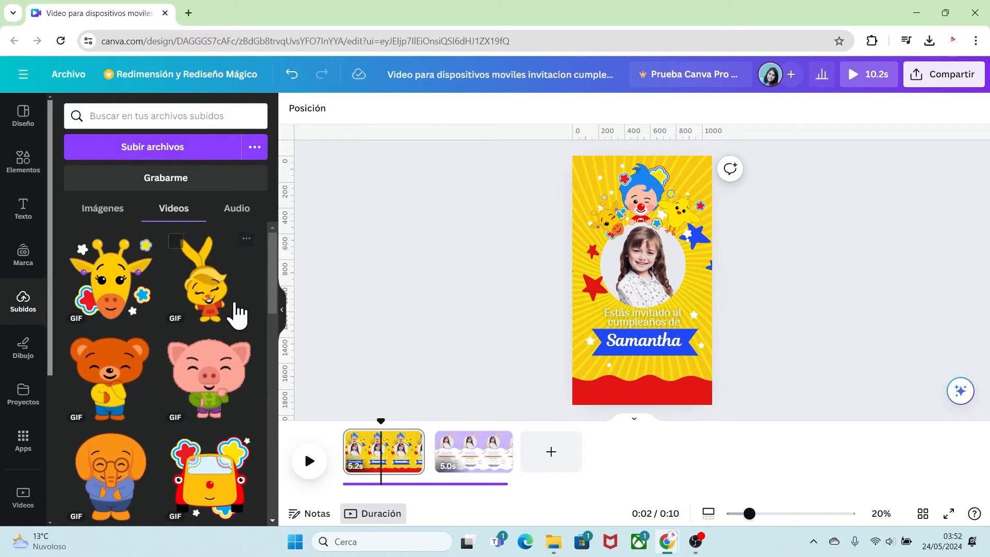
# - Add the yellow rabbit GIF, shrink it and place it in the page's lower-left corner over the red wave
pyautogui.click(209, 301)
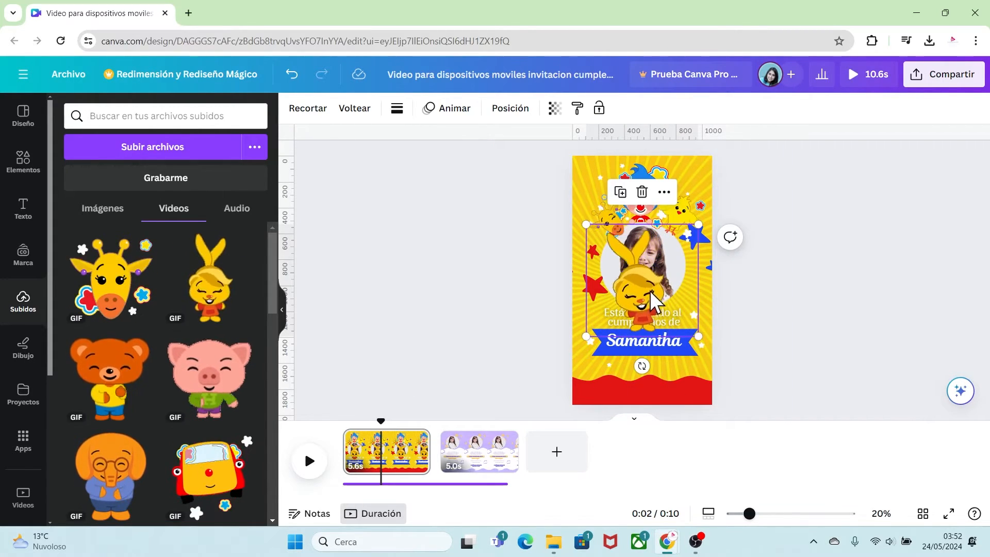
pyautogui.moveTo(654, 301); pyautogui.dragTo(589, 357)
pyautogui.moveTo(537, 294); pyautogui.dragTo(576, 337)
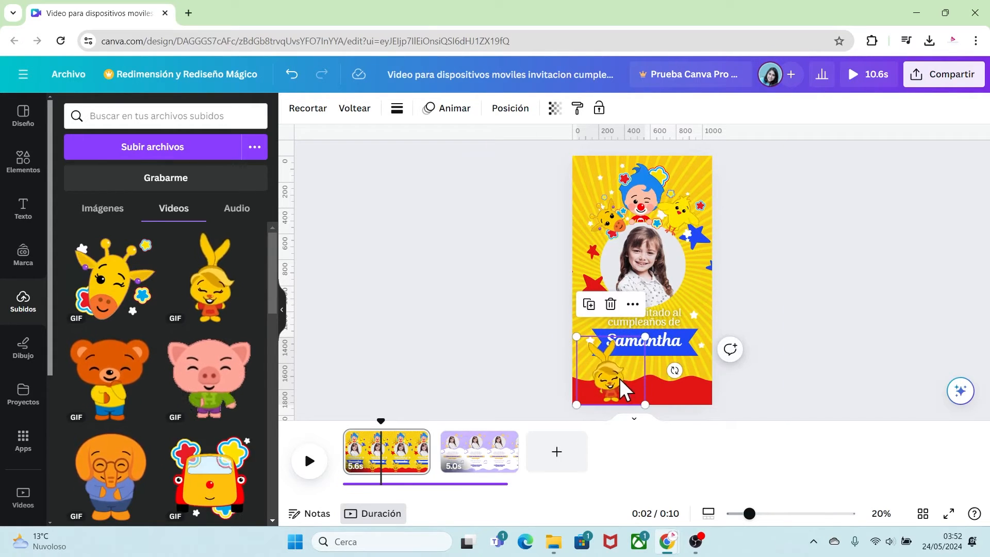
pyautogui.moveTo(620, 378); pyautogui.dragTo(597, 378)
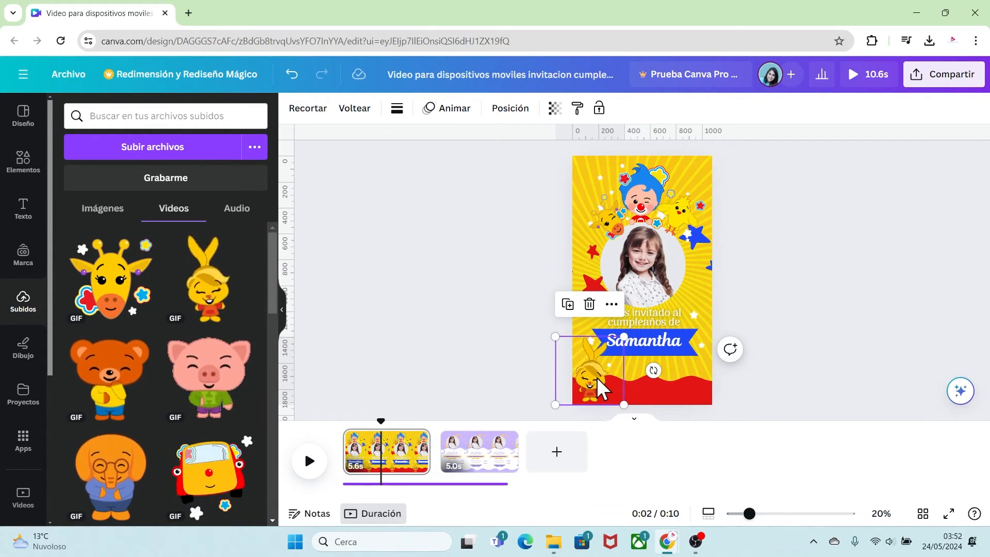
# - Move the rabbit GIF's layer below the invitation text and directly above the red wave shape
pyautogui.rightClick(596, 378)
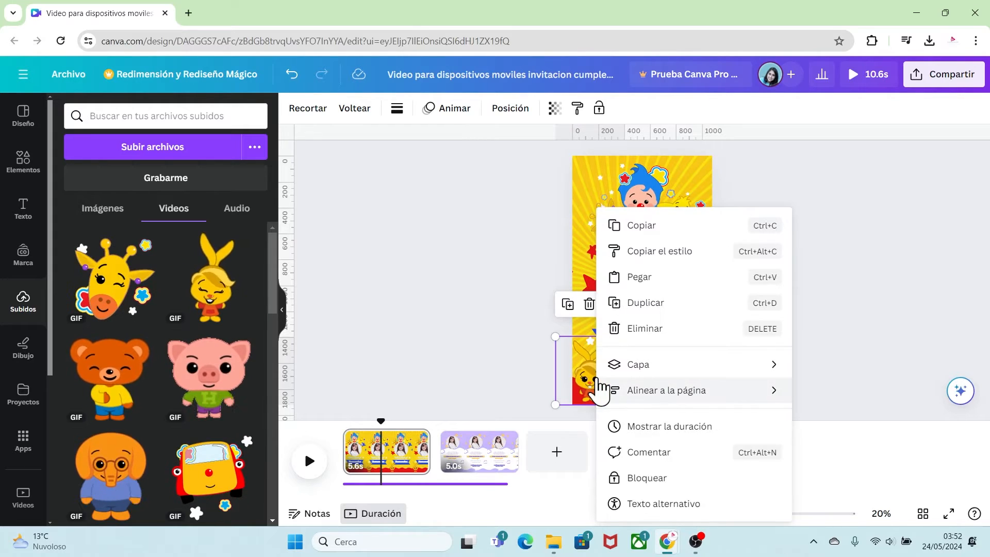
pyautogui.moveTo(655, 367)
pyautogui.click(862, 478)
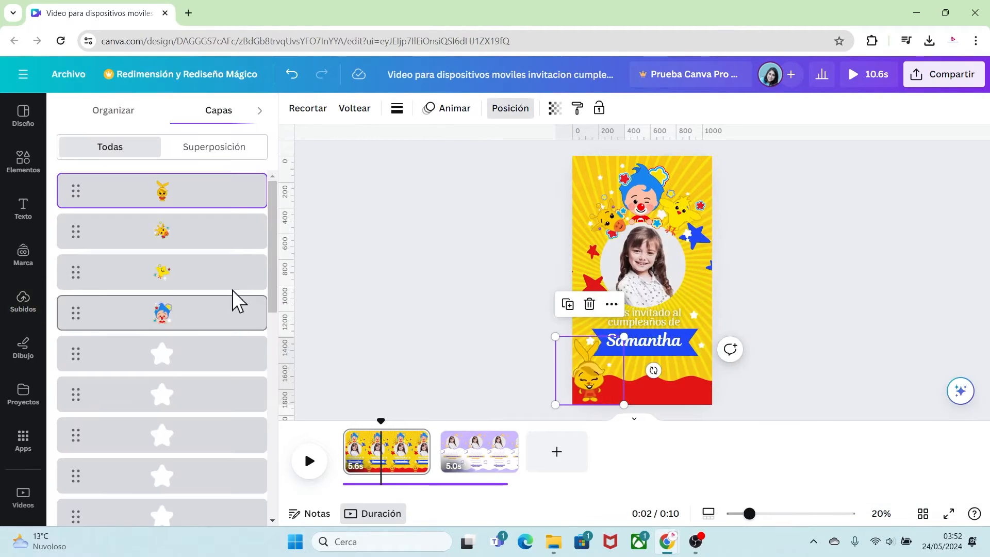
pyautogui.moveTo(204, 203); pyautogui.dragTo(195, 365)
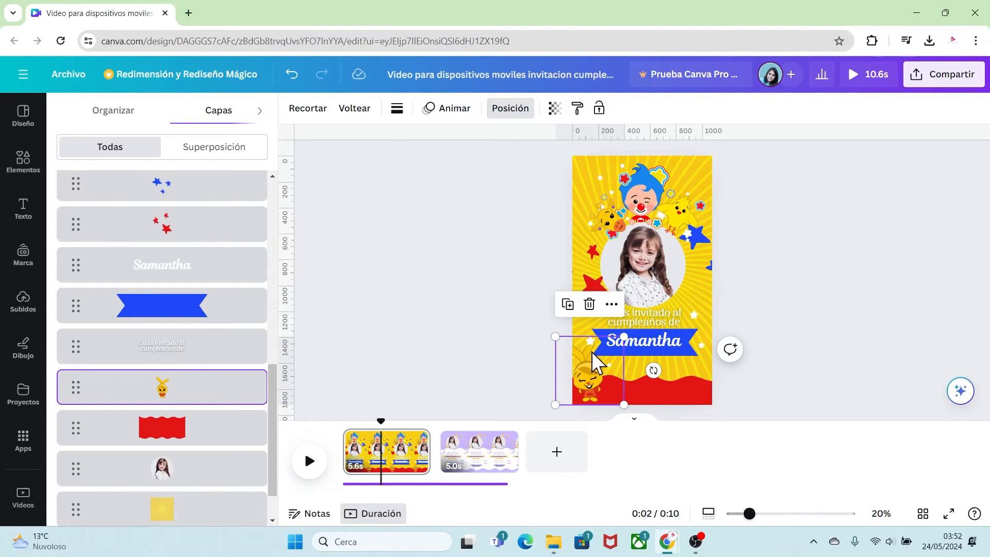
pyautogui.click(592, 351)
# - Place the rabbit just outside the page's left edge, give it a custom path animation across to the right edge, and preview it
pyautogui.moveTo(586, 373); pyautogui.dragTo(552, 376)
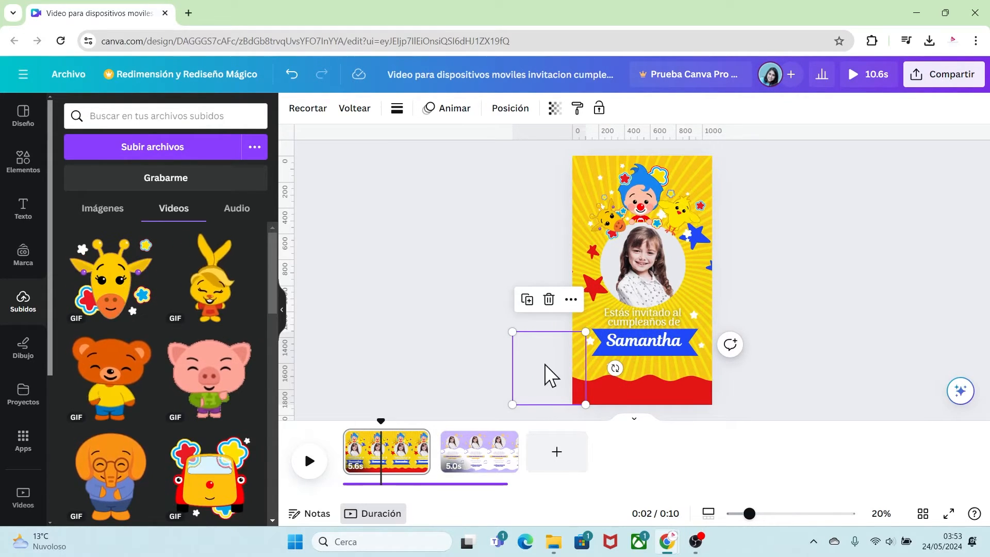
pyautogui.click(453, 110)
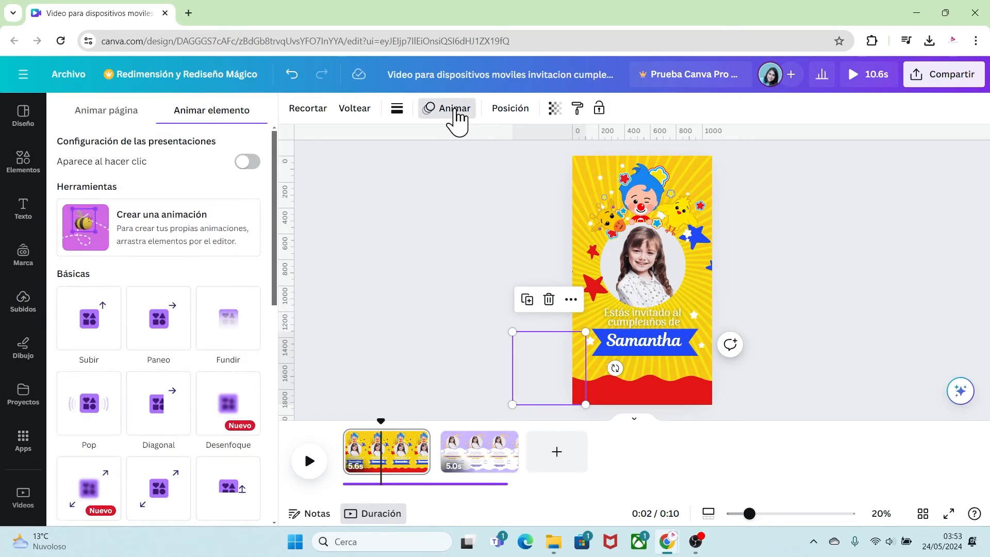
pyautogui.click(169, 233)
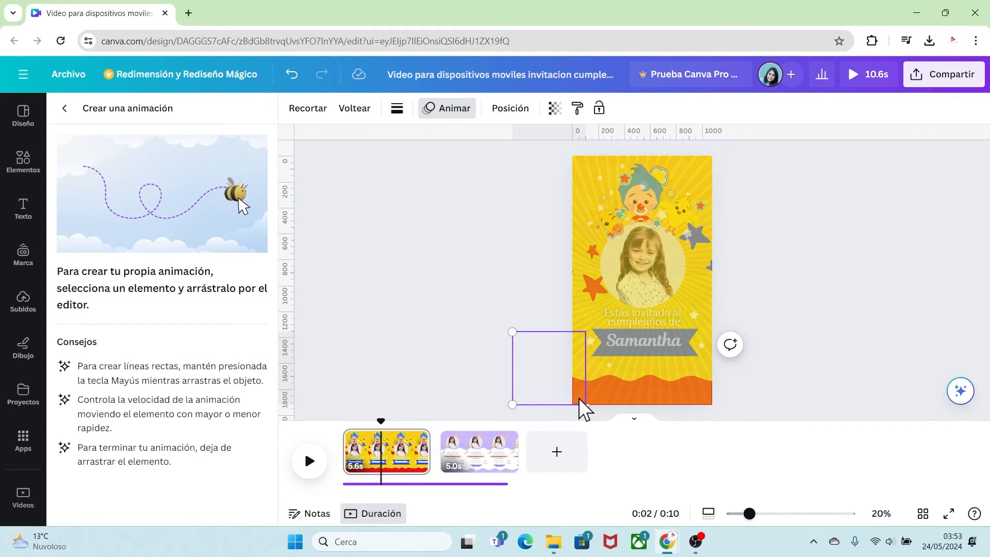
pyautogui.moveTo(579, 398)
pyautogui.mouseDown()
pyautogui.moveTo(701, 401)
pyautogui.moveTo(709, 391)
pyautogui.moveTo(766, 400)
pyautogui.mouseUp()
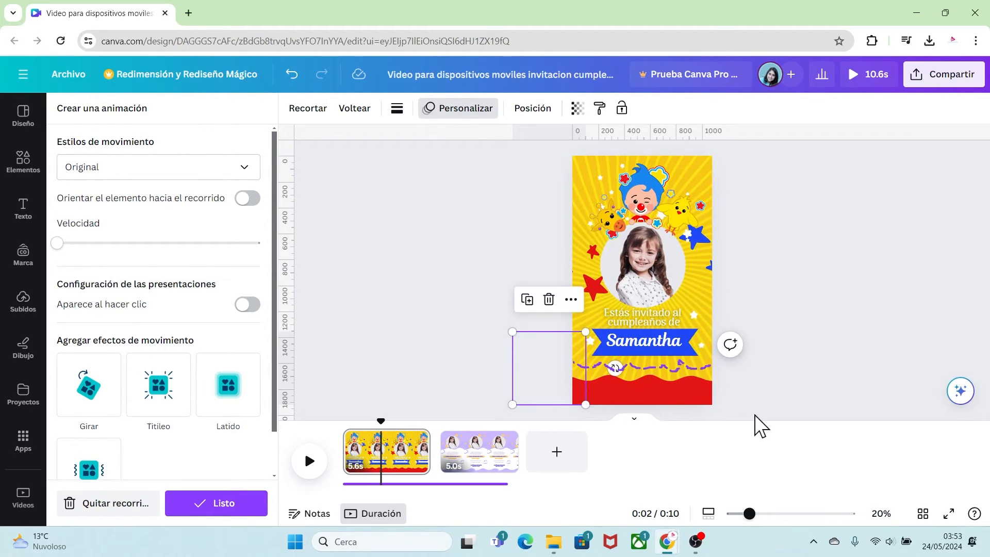
pyautogui.moveTo(386, 420); pyautogui.dragTo(426, 427)
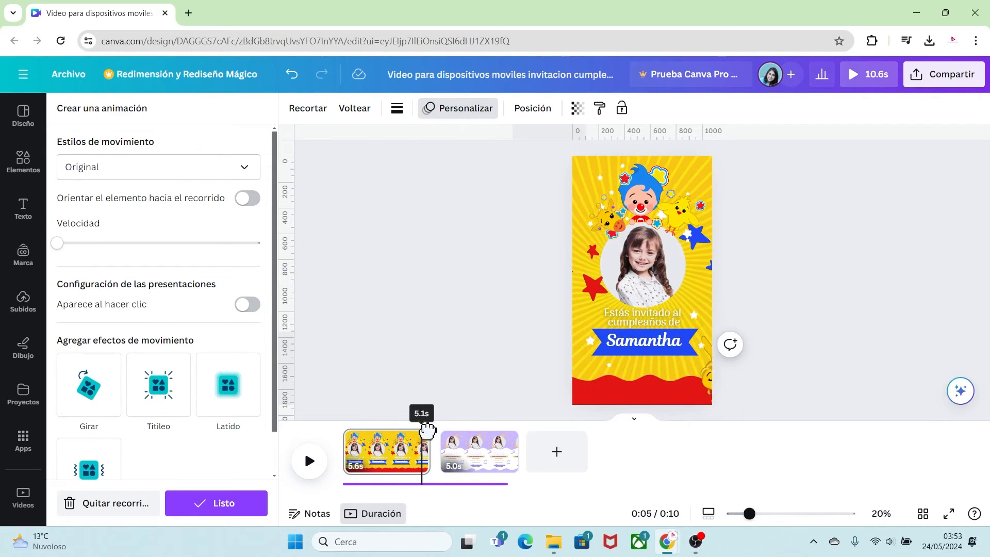
pyautogui.click(309, 461)
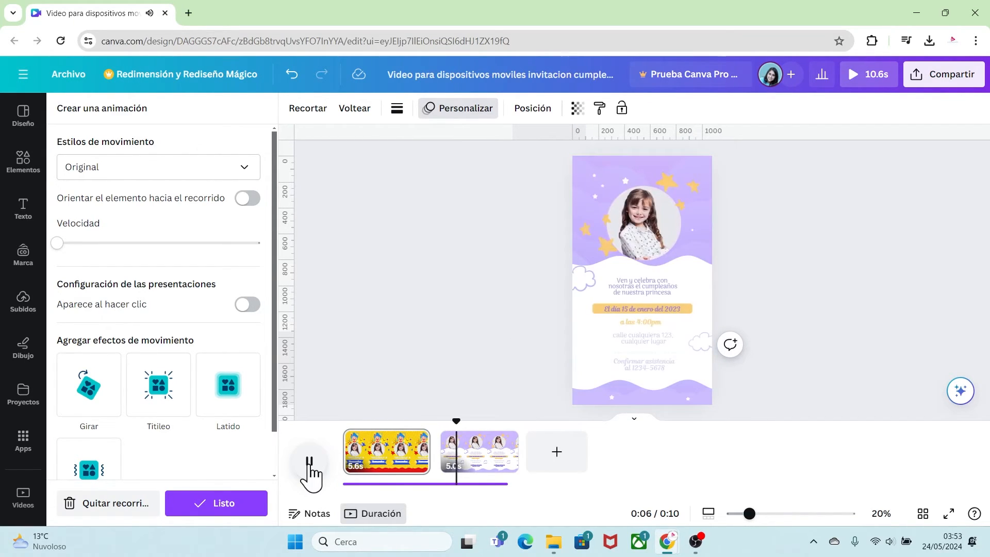
# - Set the second page's background to the dark yellow from the document's color palette
pyautogui.click(479, 464)
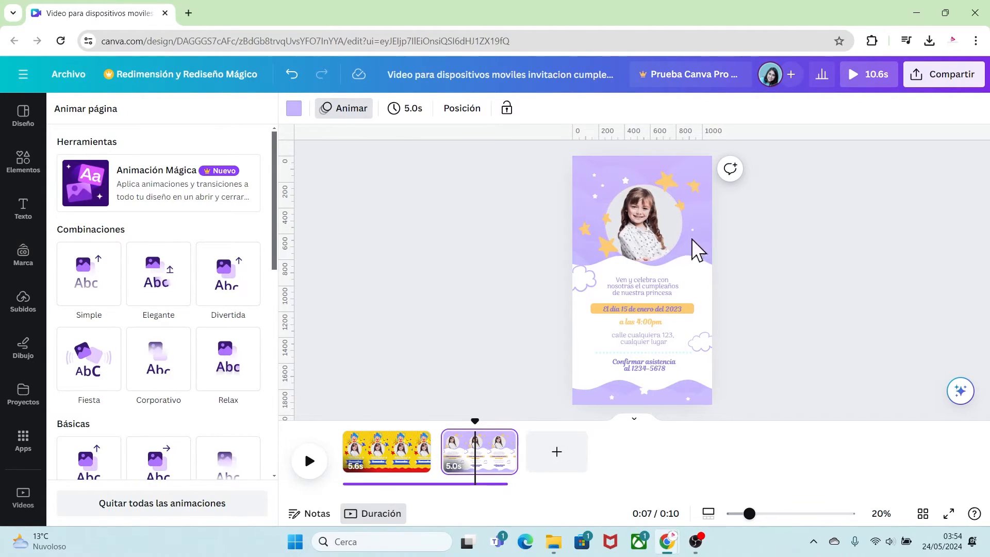
pyautogui.click(700, 166)
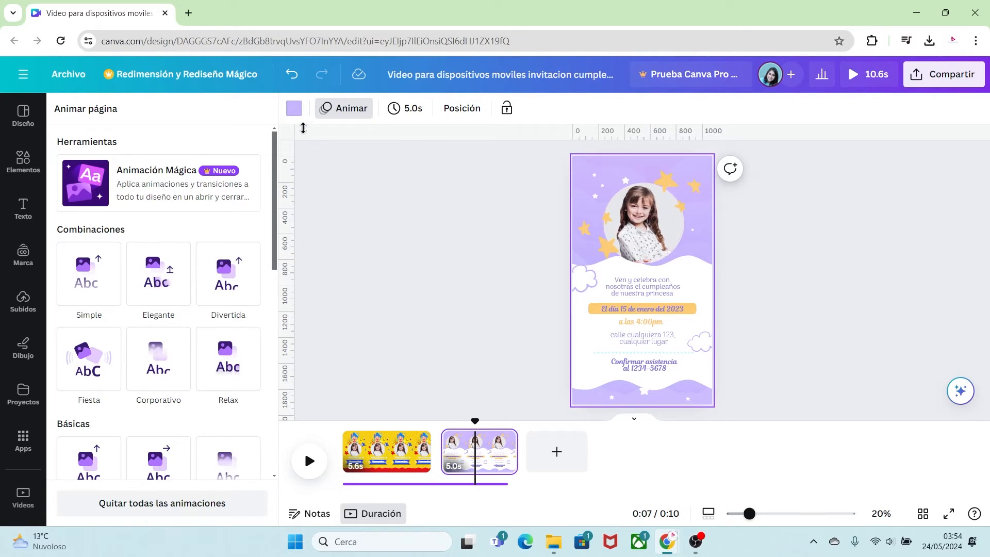
pyautogui.click(294, 109)
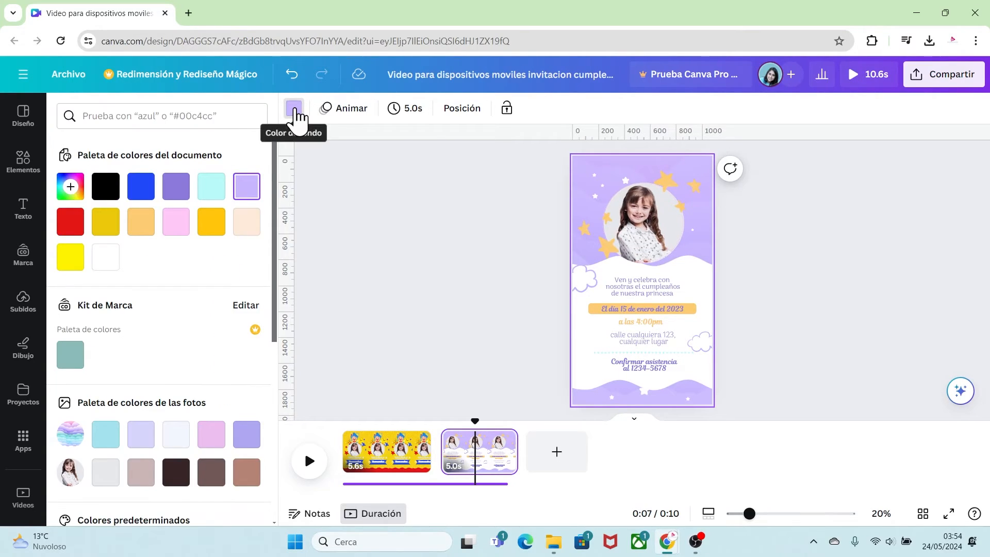
pyautogui.click(106, 223)
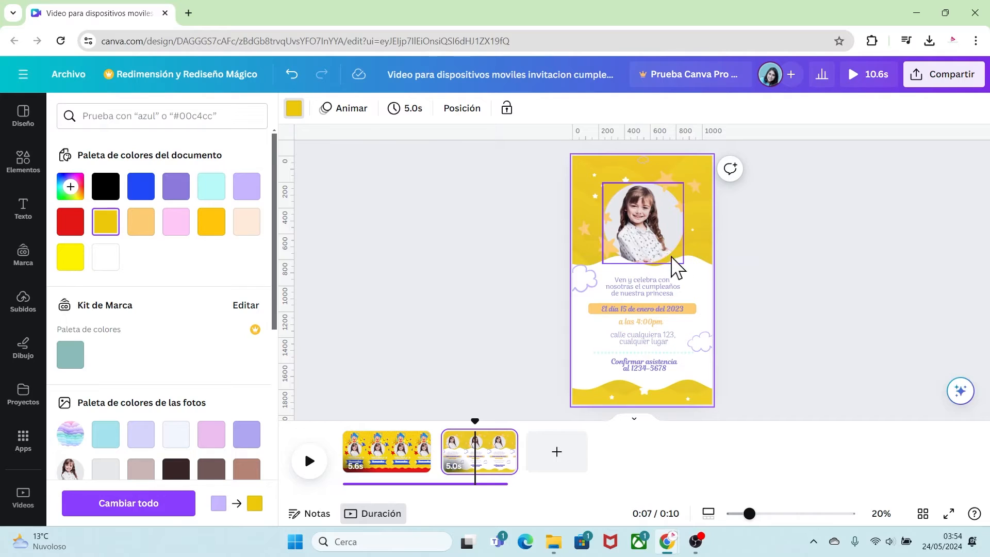
# - Copy the yellow sunburst from the first page onto the second and move its layer behind the wavy white shape
pyautogui.click(408, 451)
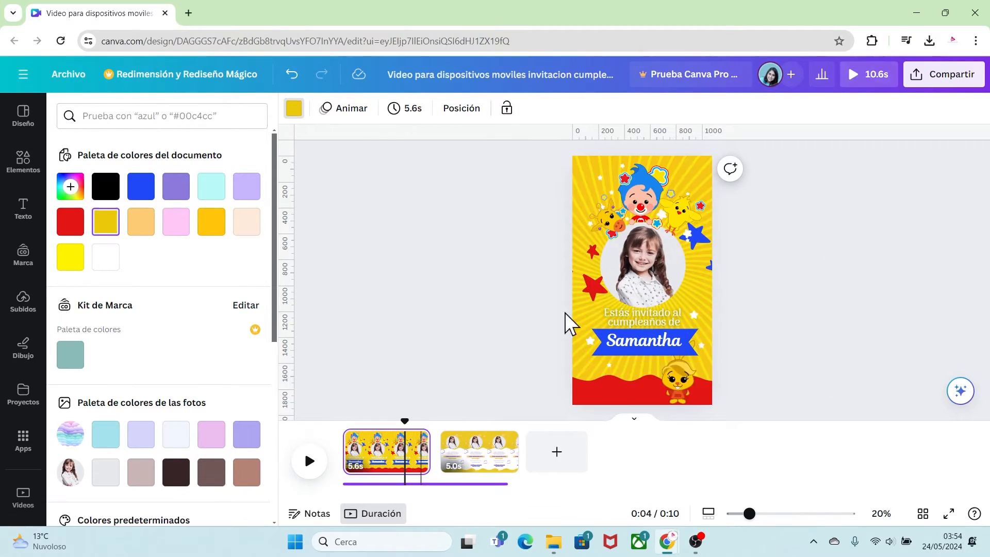
pyautogui.click(583, 161)
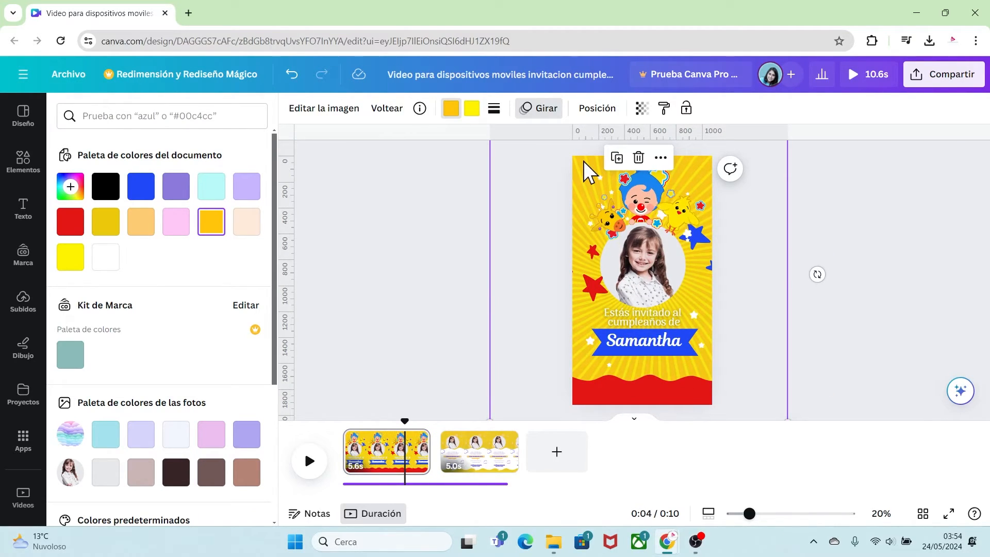
pyautogui.click(494, 461)
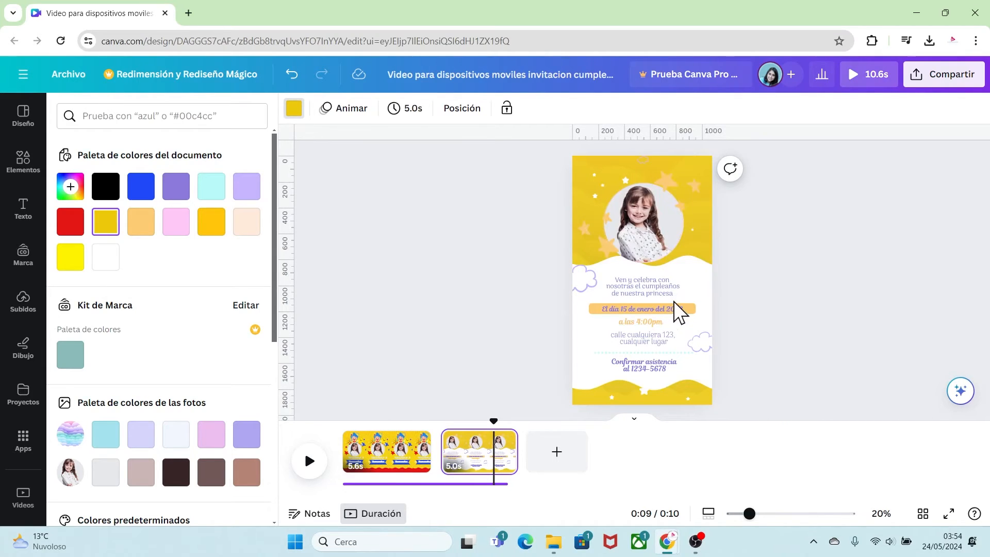
pyautogui.hotkey('ctrl', 'v')
pyautogui.rightClick(682, 270)
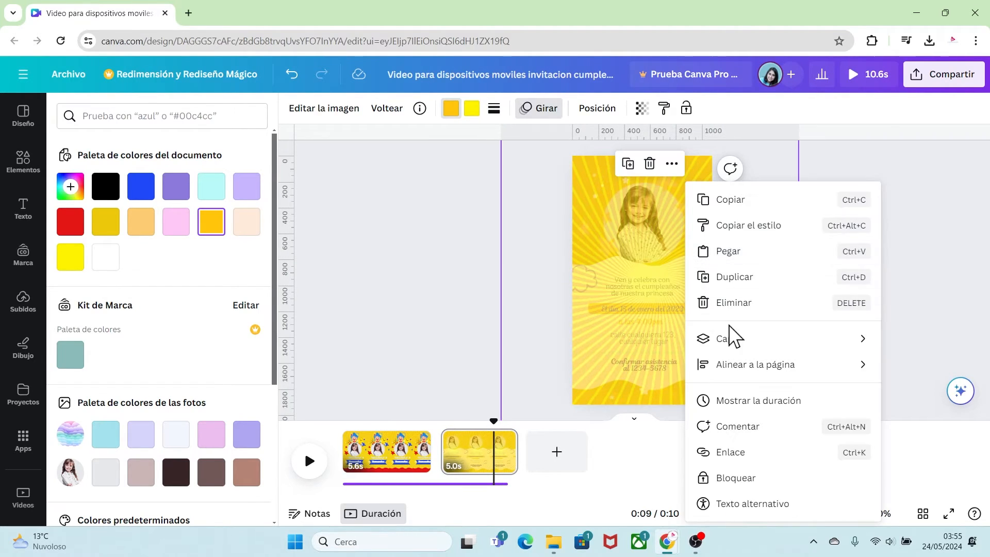
pyautogui.moveTo(729, 335)
pyautogui.click(863, 454)
pyautogui.moveTo(185, 232); pyautogui.dragTo(203, 481)
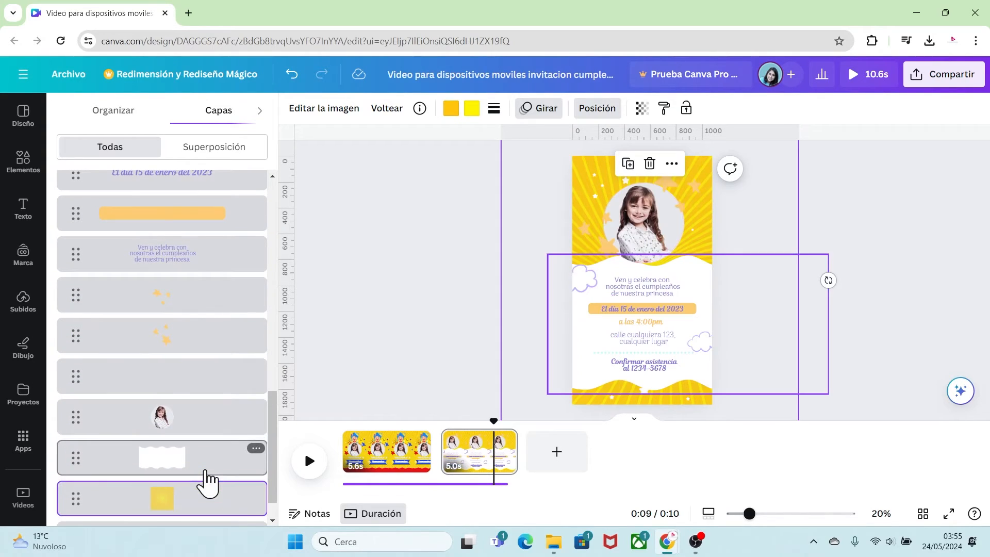
pyautogui.hotkey('ctrl', 'z')
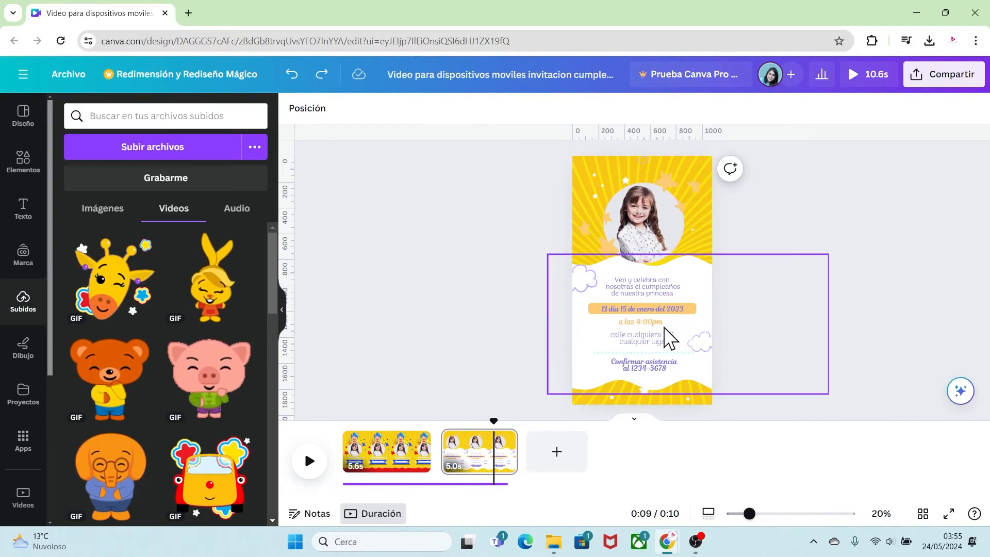
# - Delete the two cloud outlines and the small decoration at the top of the second page
pyautogui.click(700, 342)
pyautogui.press('Delete')
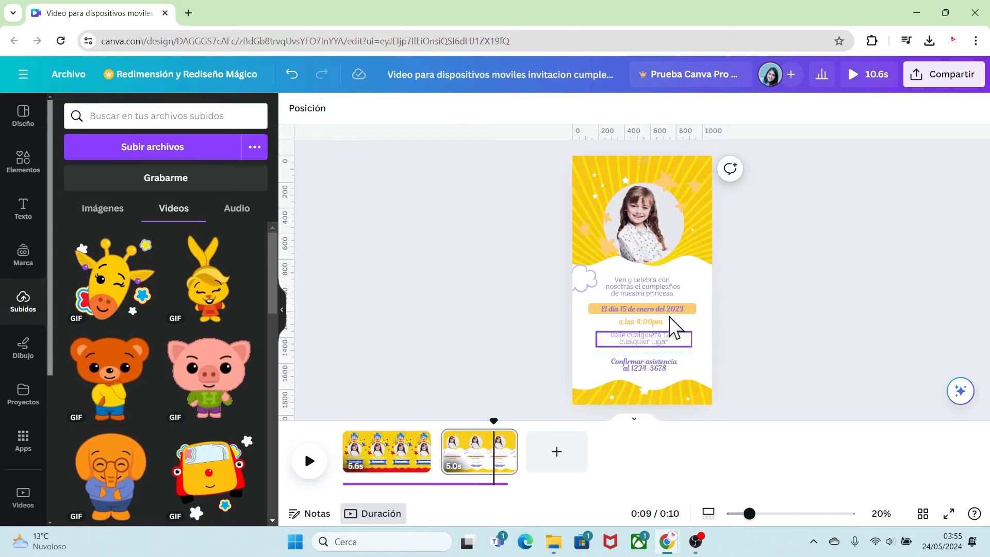
pyautogui.click(586, 282)
pyautogui.press('Delete')
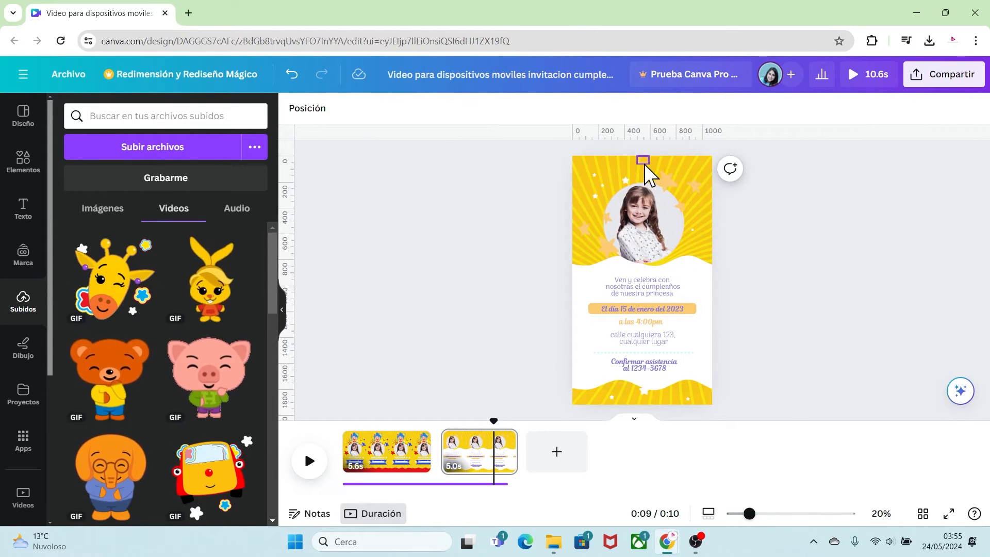
pyautogui.click(644, 164)
pyautogui.press('Delete')
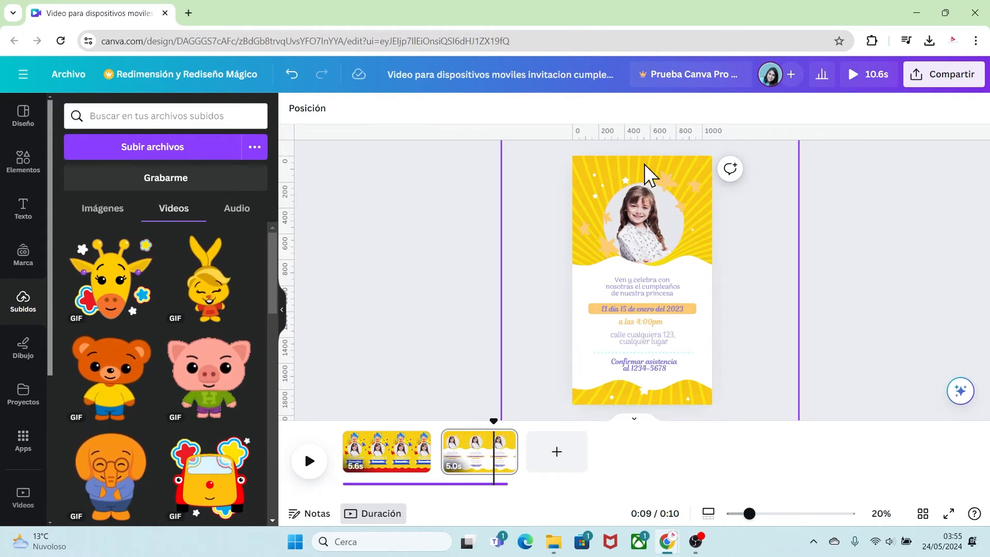
# - Move the left star cluster up beside the photo's upper-left side
pyautogui.click(601, 219)
pyautogui.moveTo(614, 236); pyautogui.dragTo(601, 200)
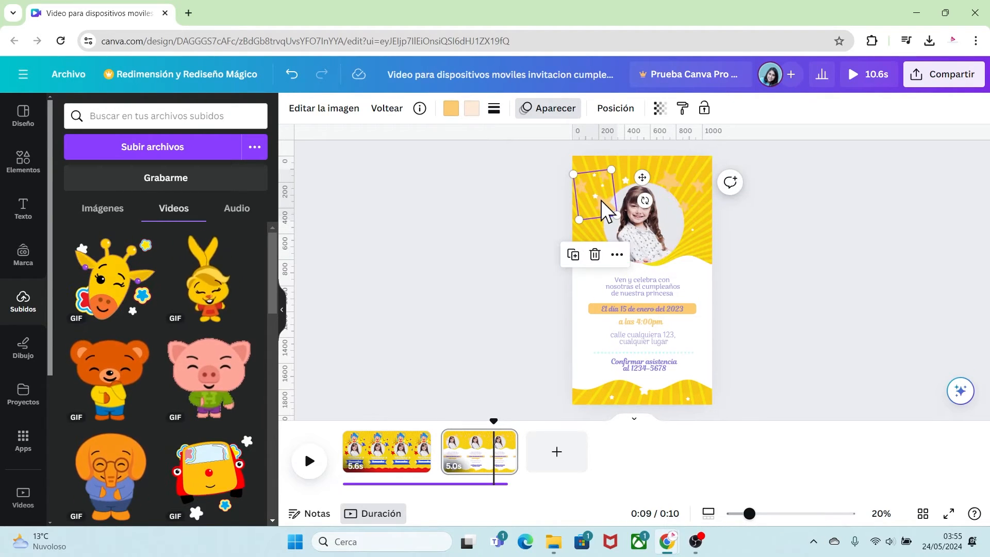
pyautogui.click(729, 360)
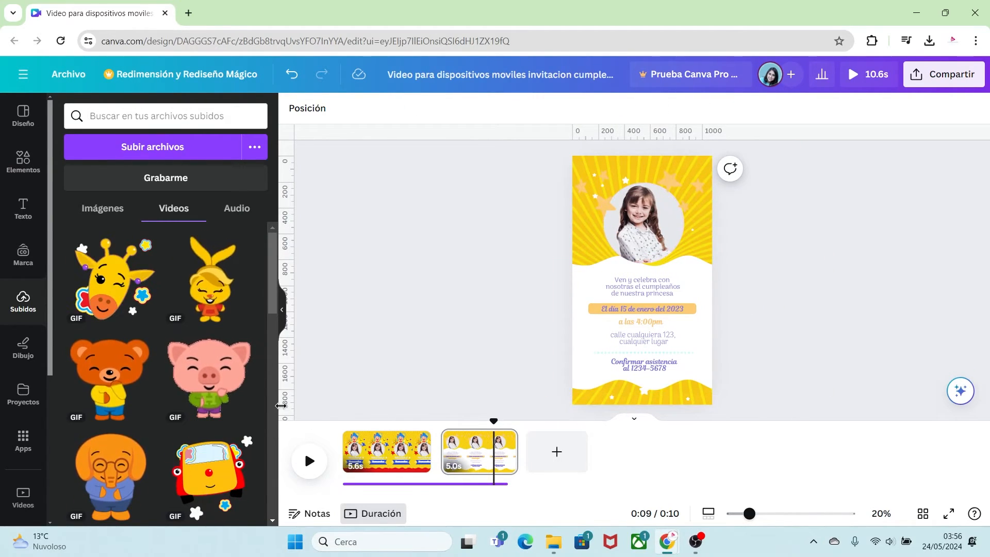
# - Add the standing Plim Plim clown GIF, shrink it and place it at the photo's lower-right side by the page edge
pyautogui.scroll(-4, 276, 298)
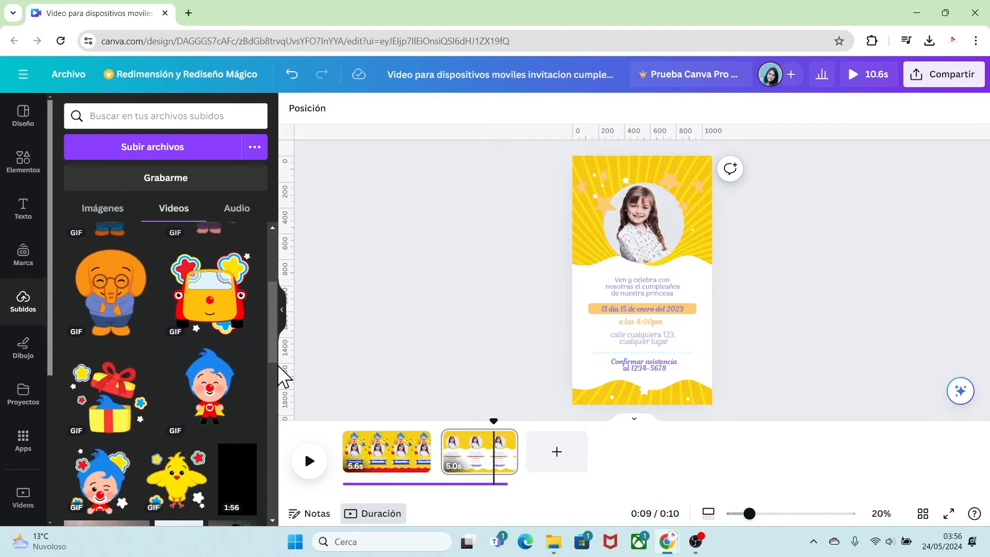
pyautogui.click(212, 407)
pyautogui.moveTo(641, 278); pyautogui.dragTo(700, 241)
pyautogui.moveTo(666, 209); pyautogui.dragTo(656, 198)
pyautogui.moveTo(694, 236); pyautogui.dragTo(699, 238)
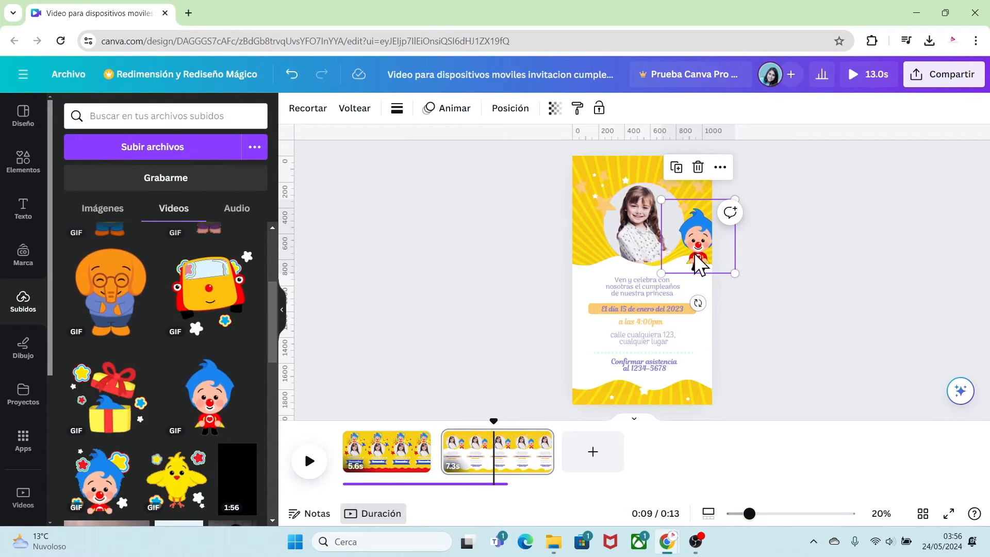
# - Recolor the white wavy shape blue (#1885EE) by sampling the clown's hair
pyautogui.click(585, 281)
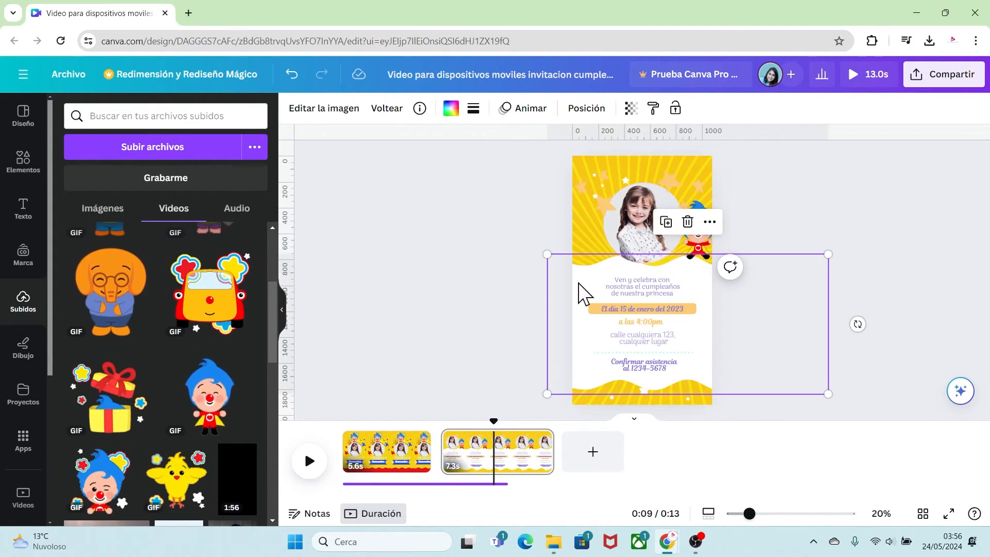
pyautogui.click(452, 109)
pyautogui.click(78, 188)
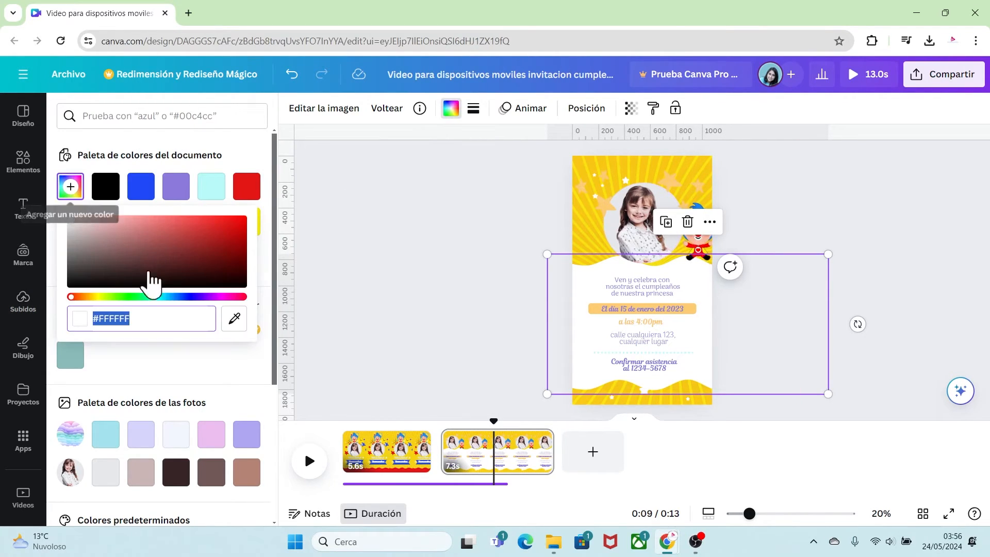
pyautogui.click(235, 319)
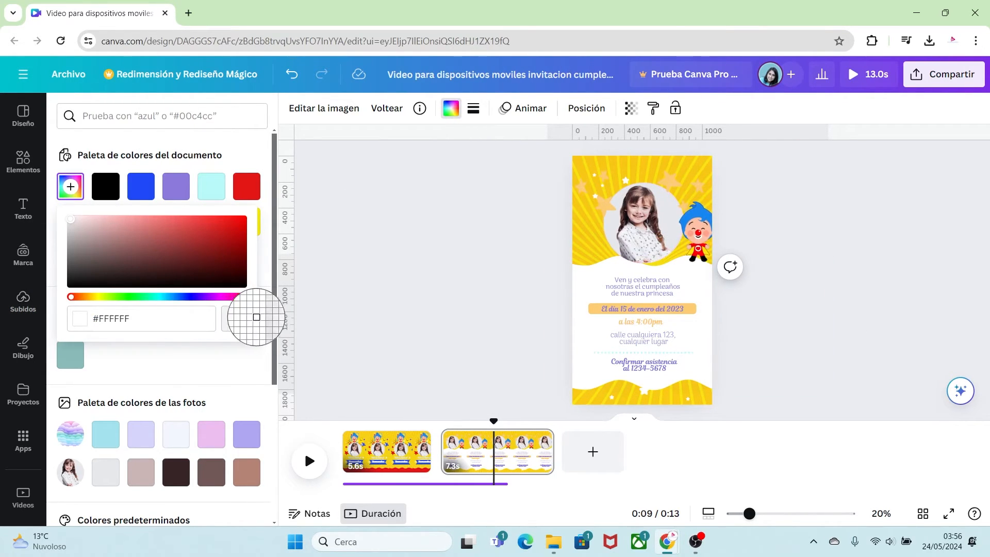
pyautogui.click(702, 223)
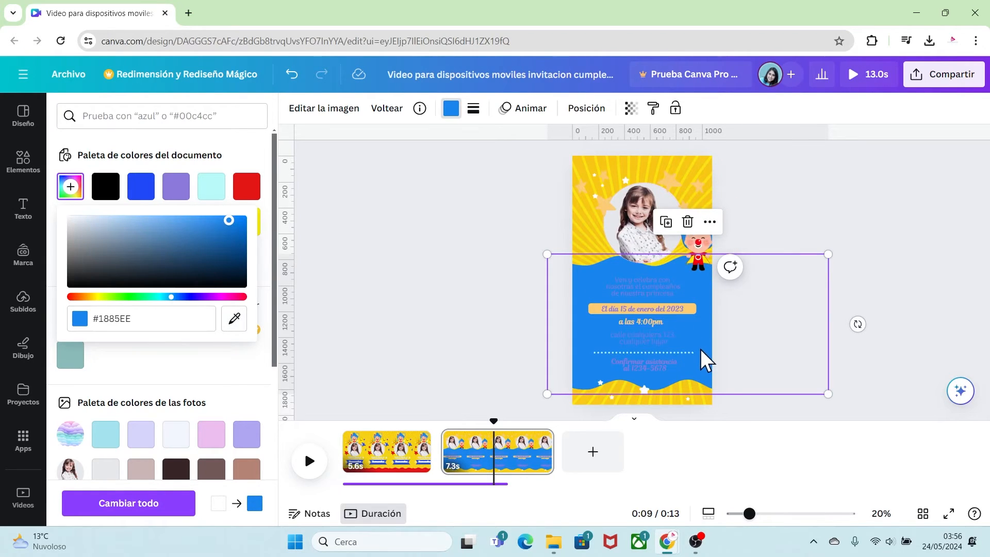
# - Recolor the right star cluster entirely in the sampled blue and the left star cluster entirely in the palette's red
pyautogui.click(671, 183)
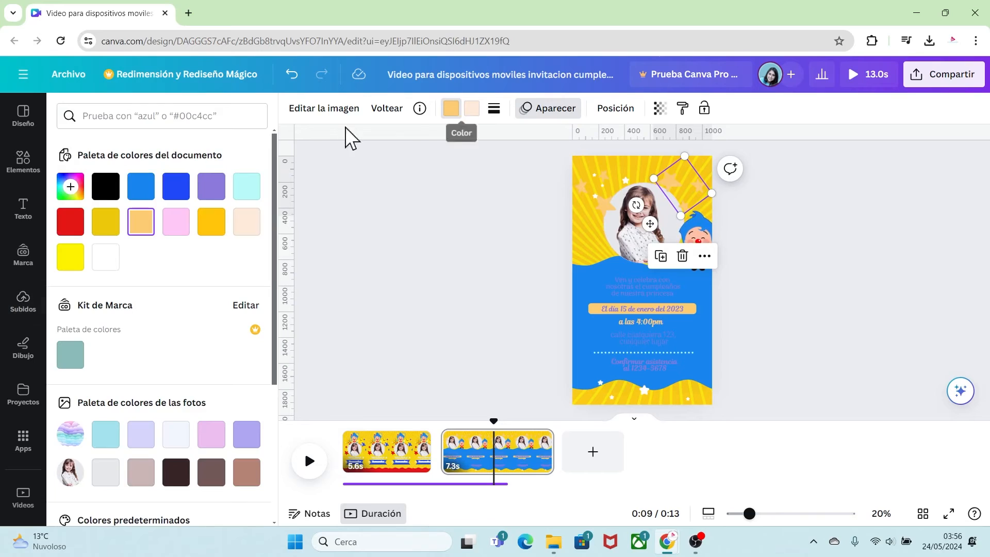
pyautogui.click(473, 108)
pyautogui.click(141, 186)
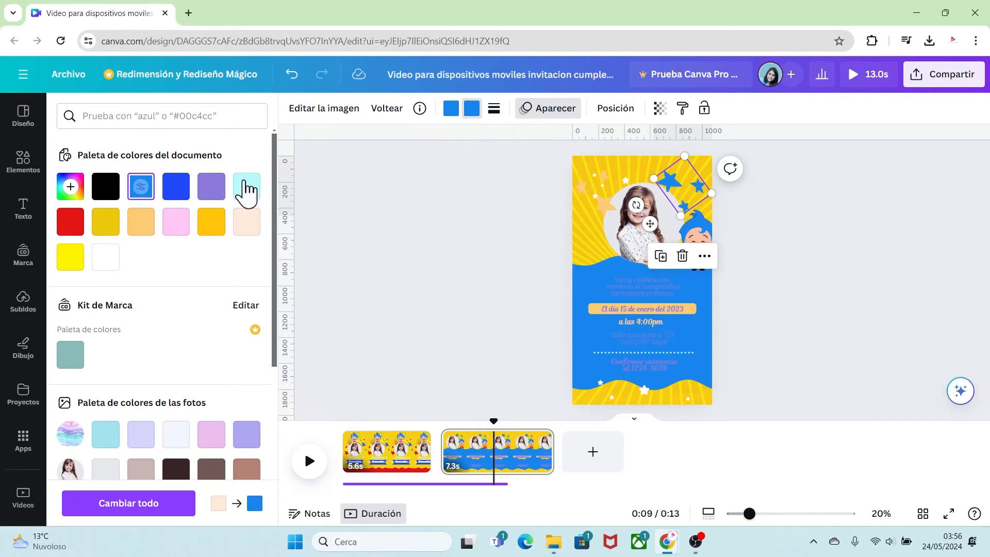
pyautogui.click(598, 199)
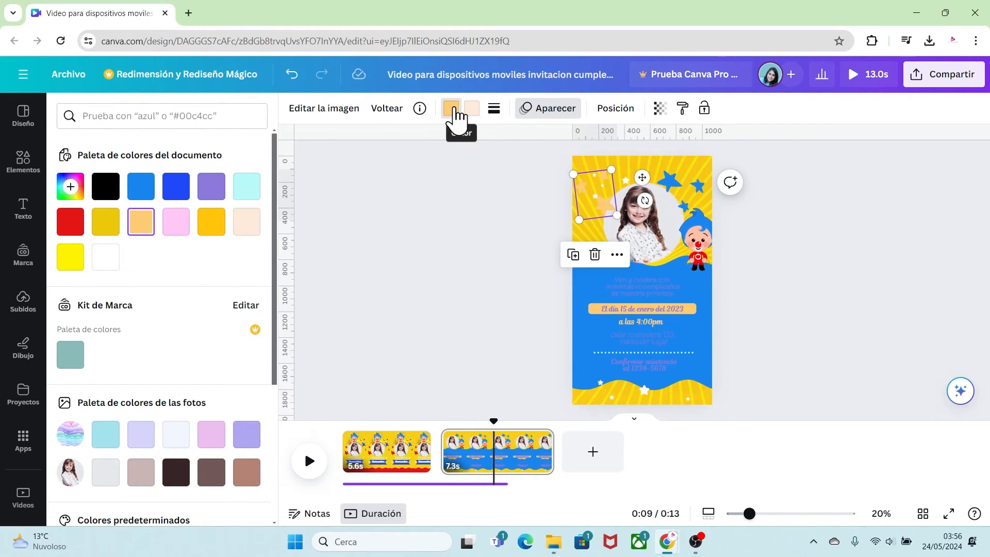
pyautogui.click(70, 221)
pyautogui.click(476, 112)
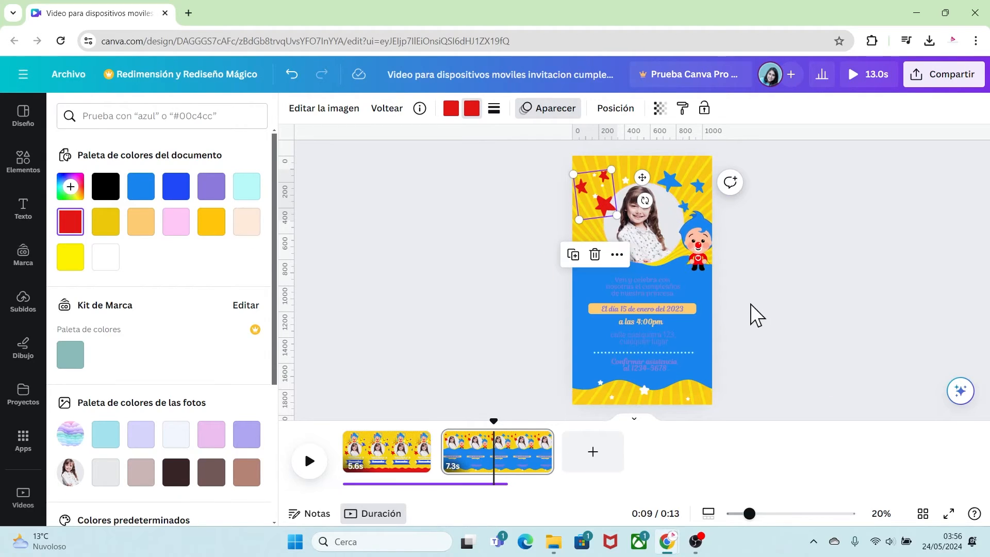
pyautogui.click(752, 303)
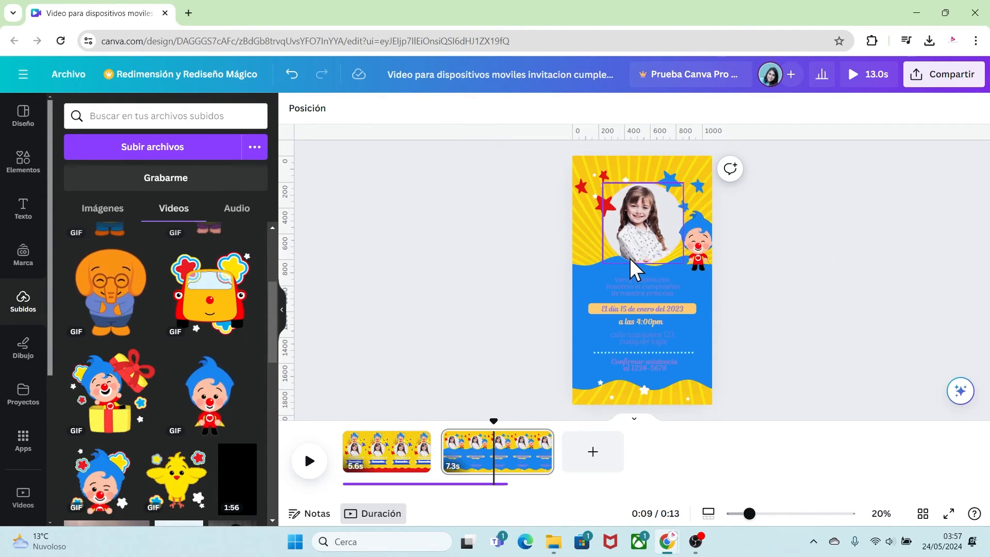
# - Set the "Ven y celebra con nosotras" paragraph's text color to white
pyautogui.moveTo(629, 258); pyautogui.dragTo(615, 293)
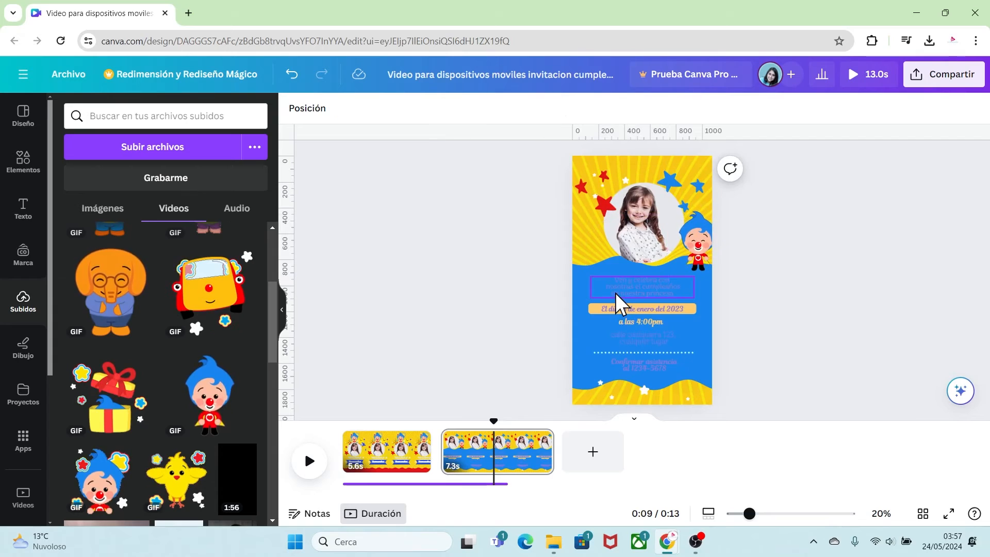
pyautogui.click(650, 296)
pyautogui.click(479, 107)
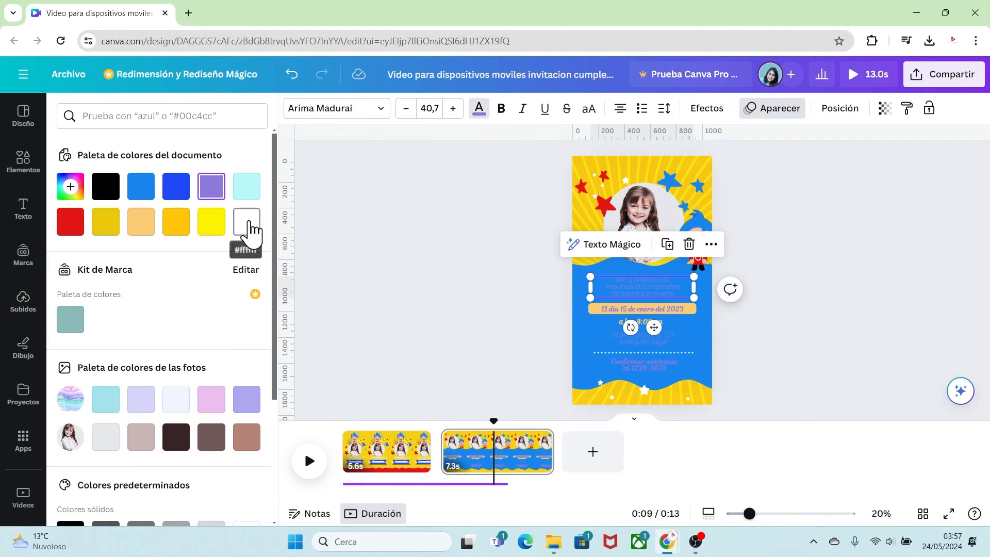
pyautogui.click(247, 226)
# - Recolor the date banner red and set its date text to white
pyautogui.click(679, 310)
pyautogui.click(361, 110)
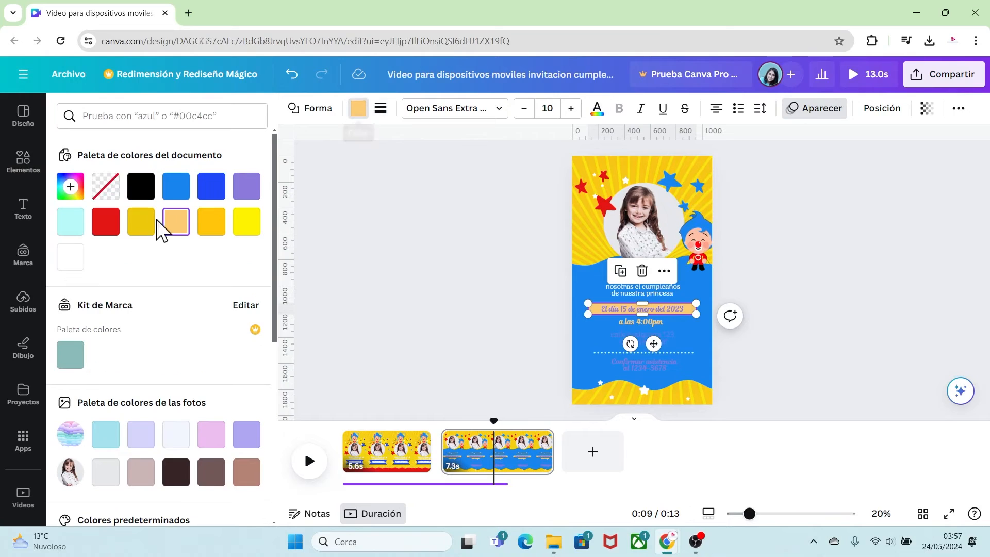
pyautogui.click(674, 309)
pyautogui.click(479, 109)
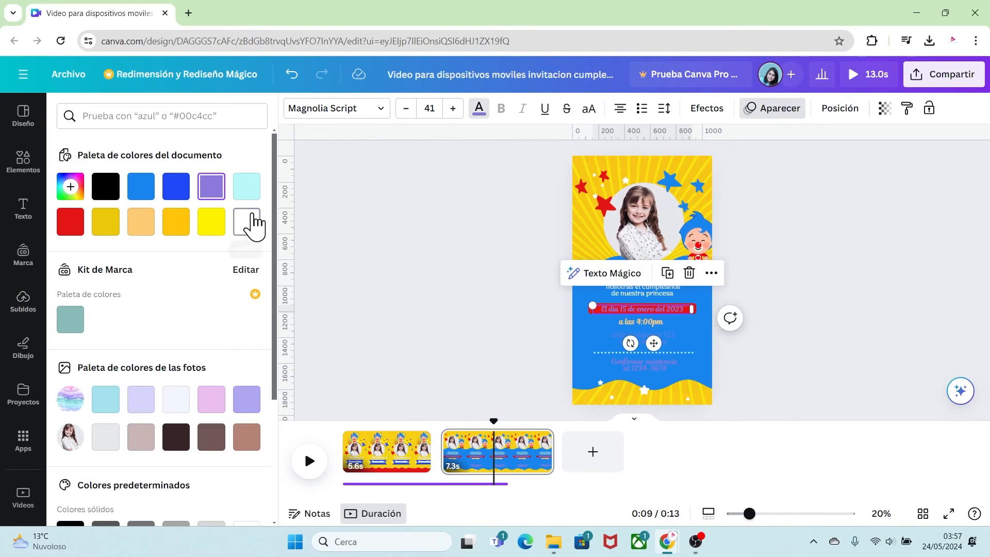
# - Set the "a las 4:00pm" line to golden yellow and the address and attendance confirmation texts to white
pyautogui.click(653, 323)
pyautogui.click(478, 109)
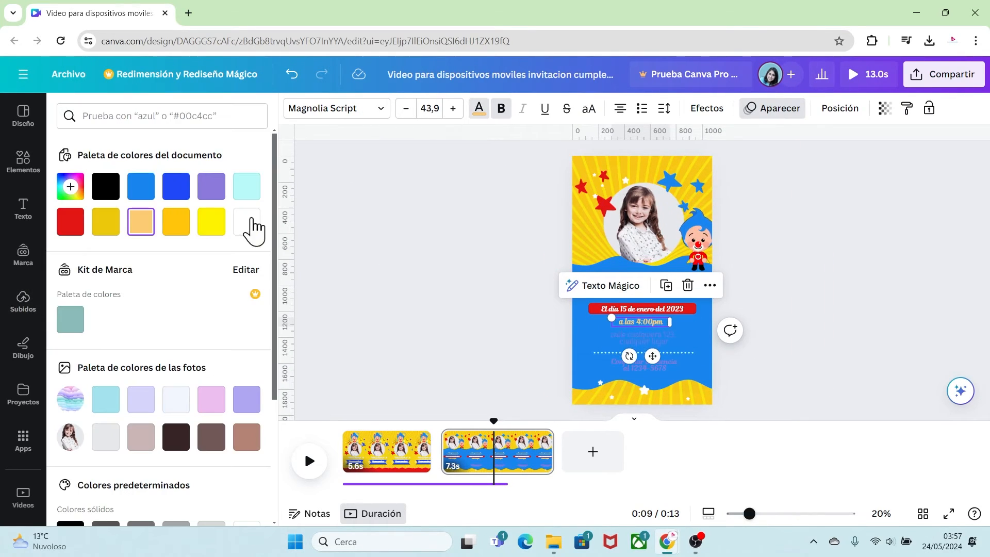
pyautogui.click(640, 339)
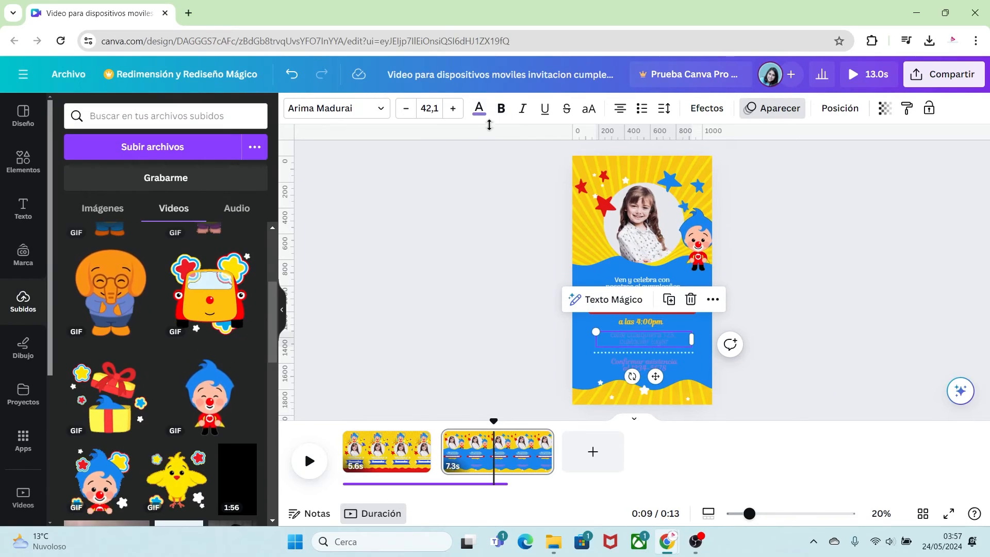
pyautogui.click(479, 109)
pyautogui.click(664, 361)
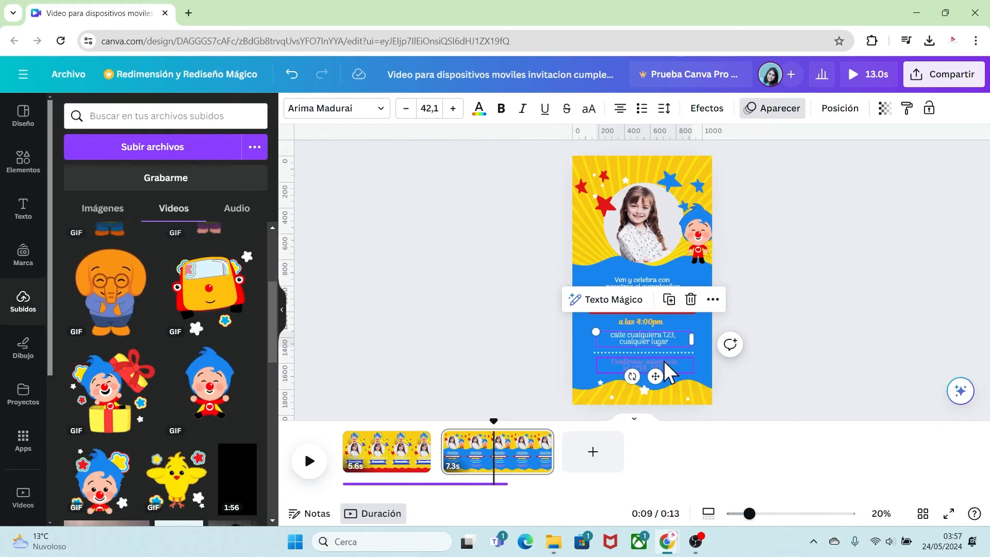
pyautogui.click(479, 109)
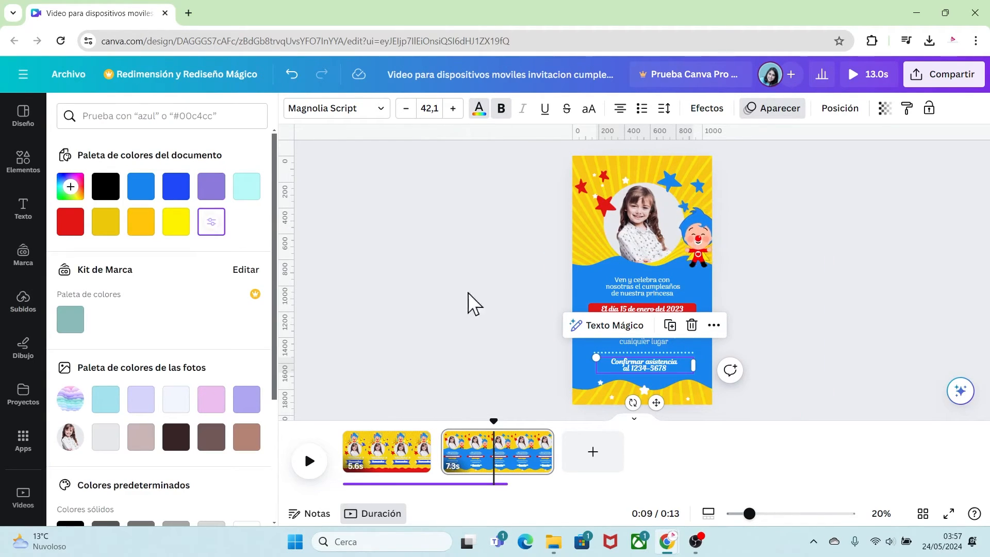
pyautogui.click(789, 377)
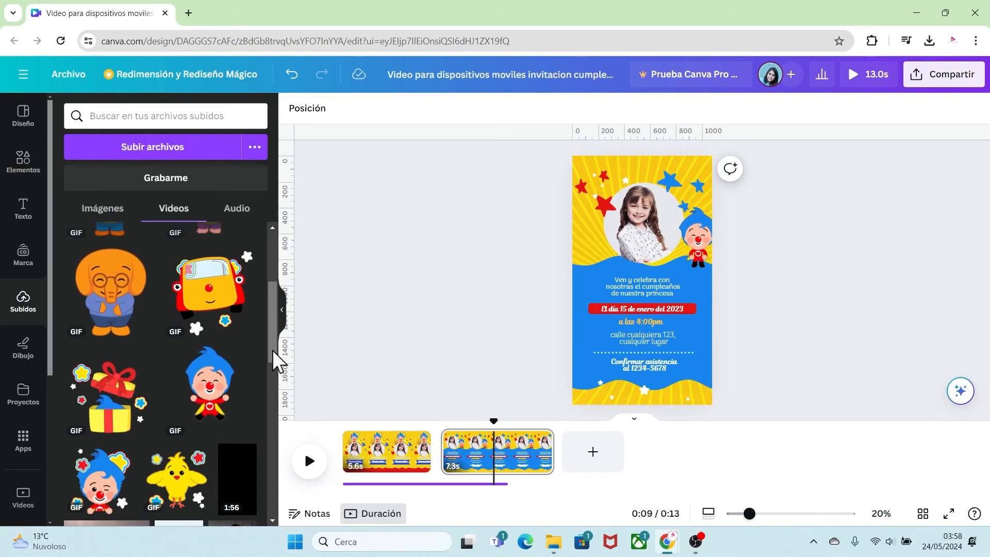
# - Add the pink pig GIF, shrink it and place it beside the clown at the photo's lower-right edge
pyautogui.scroll(-5, 273, 353)
pyautogui.scroll(1, 247, 340)
pyautogui.click(228, 360)
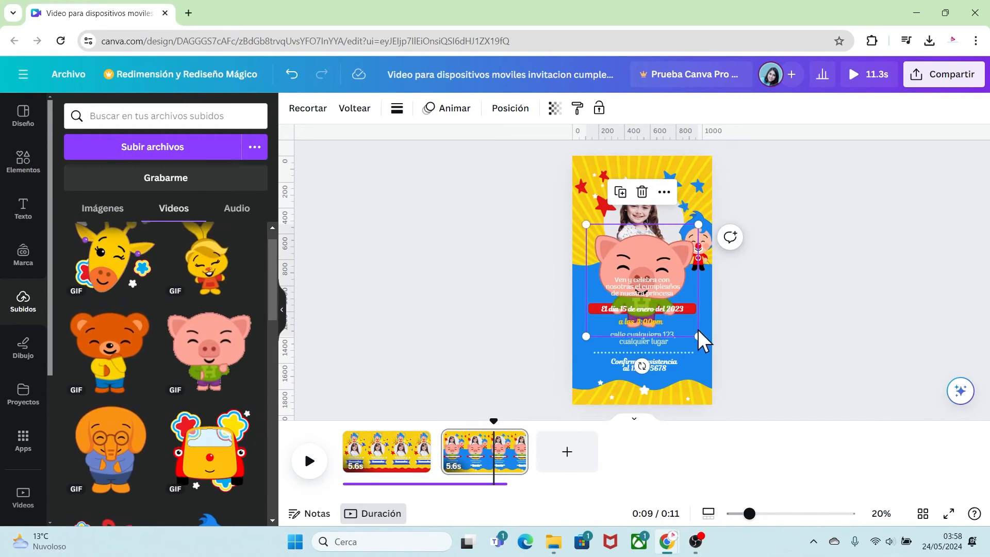
pyautogui.moveTo(697, 337); pyautogui.dragTo(665, 251)
pyautogui.click(703, 242)
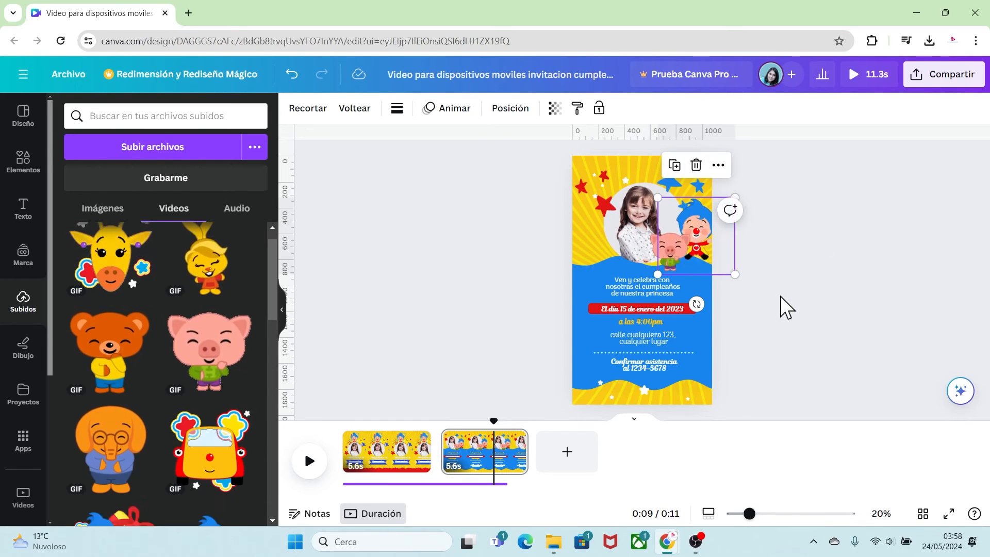
# - Add the bear and elephant GIFs, shrink both, and place the bear at the photo's lower left and the elephant by the page's left edge
pyautogui.click(111, 355)
pyautogui.moveTo(698, 336); pyautogui.dragTo(631, 268)
pyautogui.moveTo(610, 250); pyautogui.dragTo(614, 254)
pyautogui.click(110, 449)
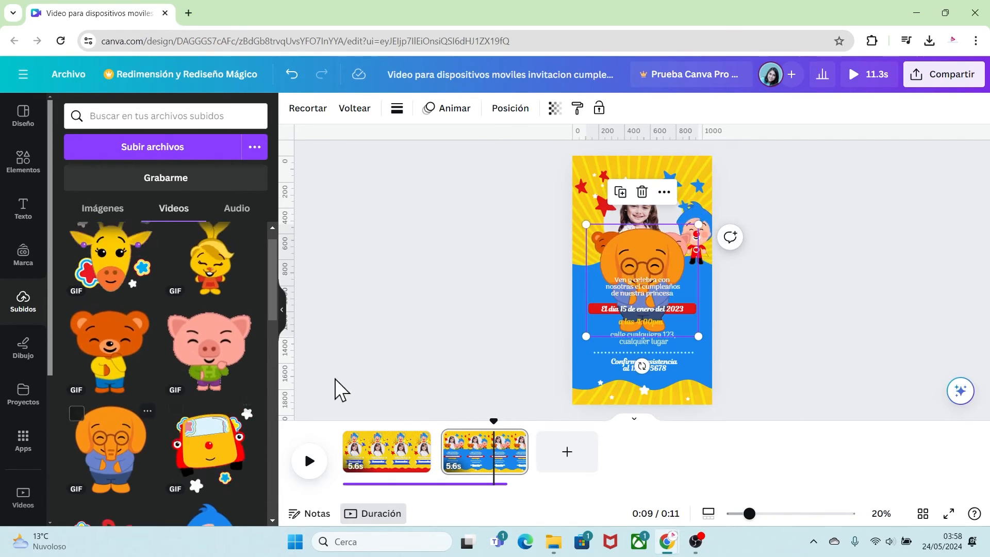
pyautogui.moveTo(698, 336); pyautogui.dragTo(661, 286)
pyautogui.moveTo(631, 253); pyautogui.dragTo(588, 237)
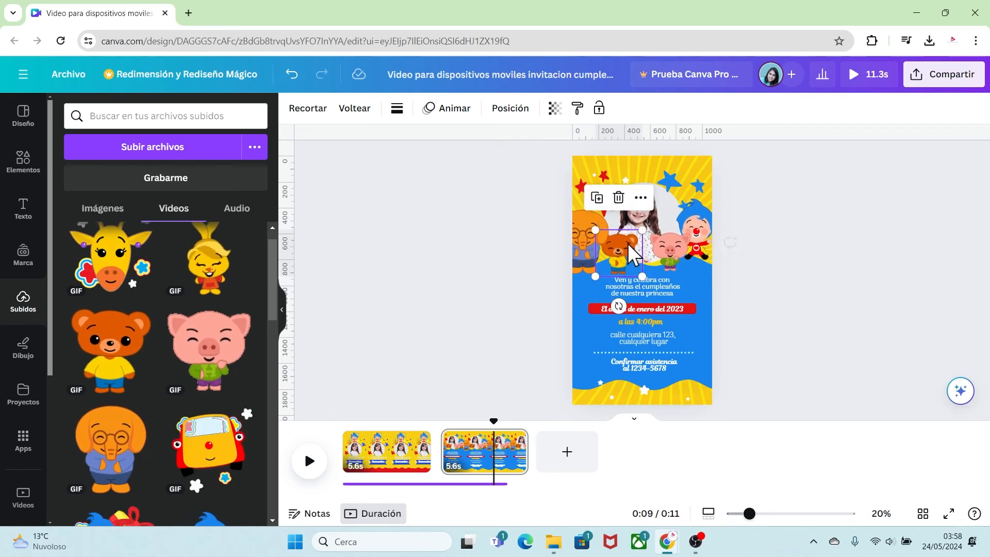
# - Move the bear's layer in front of the elephant and slightly enlarge the clown beside the photo
pyautogui.rightClick(622, 246)
pyautogui.moveTo(722, 364)
pyautogui.moveTo(202, 434); pyautogui.dragTo(189, 382)
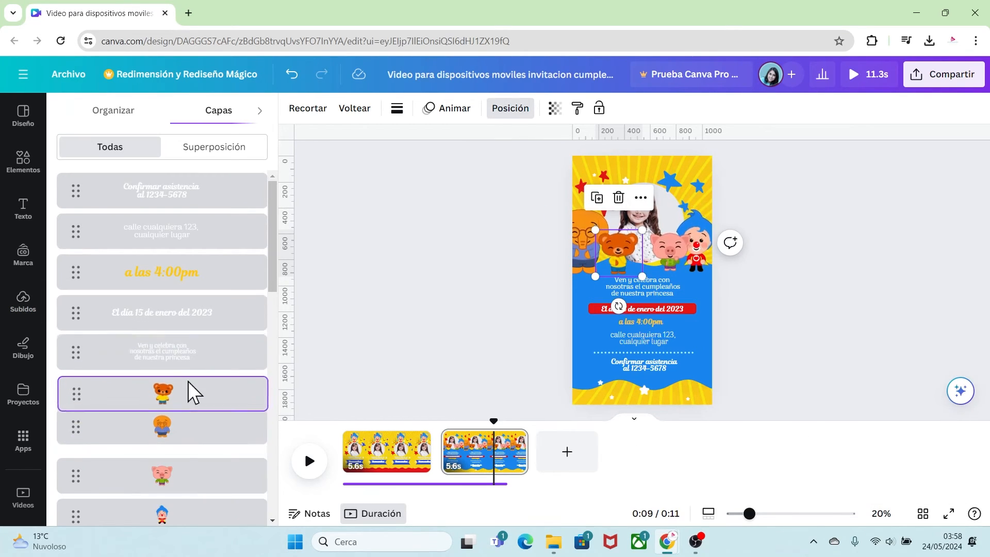
pyautogui.click(669, 252)
pyautogui.moveTo(722, 209); pyautogui.dragTo(743, 188)
pyautogui.click(751, 311)
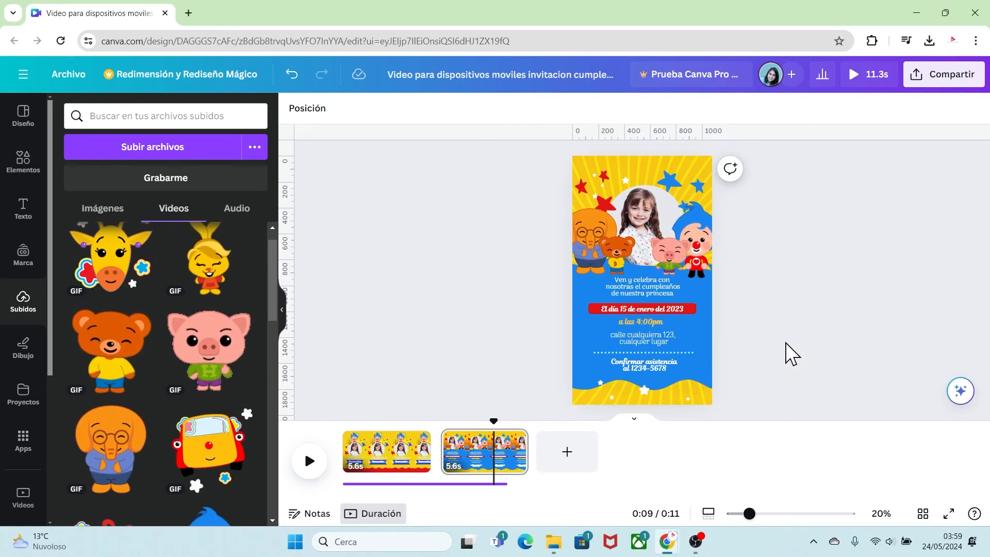
# - Add the bus and gift box GIFs, shrink both, and place the bus in page two's lower-right corner and the gift in the lower-left
pyautogui.click(216, 467)
pyautogui.moveTo(691, 314); pyautogui.dragTo(703, 380)
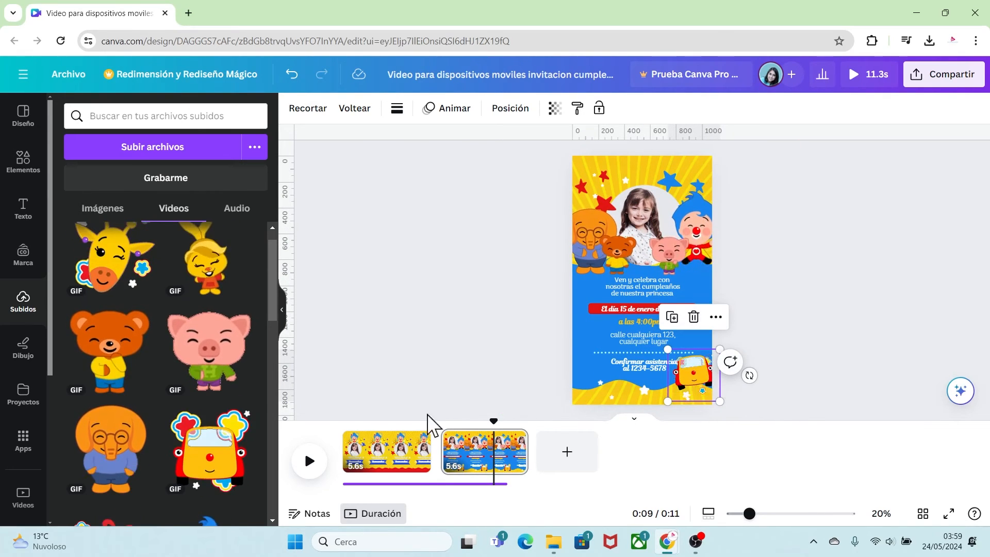
pyautogui.scroll(-3, 243, 392)
pyautogui.click(110, 443)
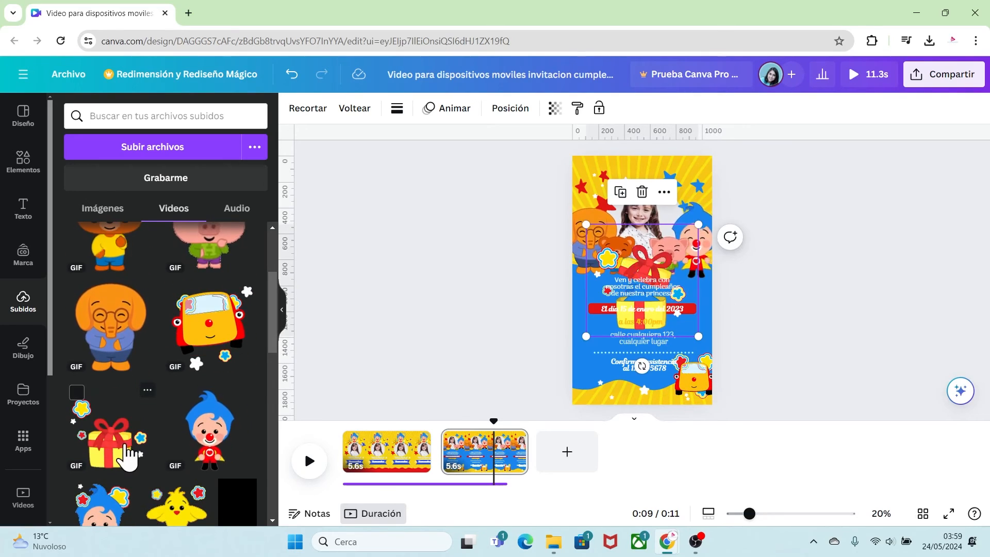
pyautogui.moveTo(649, 268); pyautogui.dragTo(595, 384)
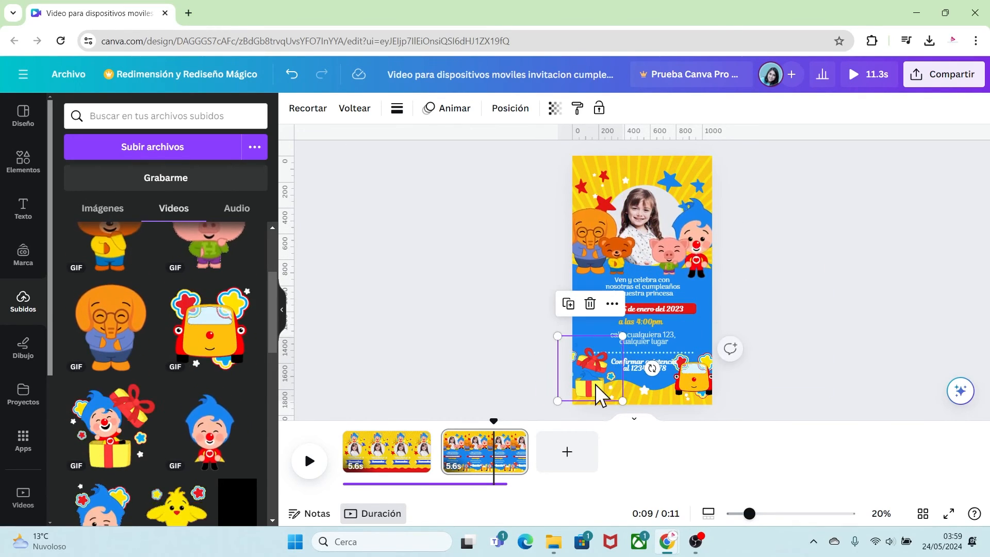
pyautogui.click(836, 363)
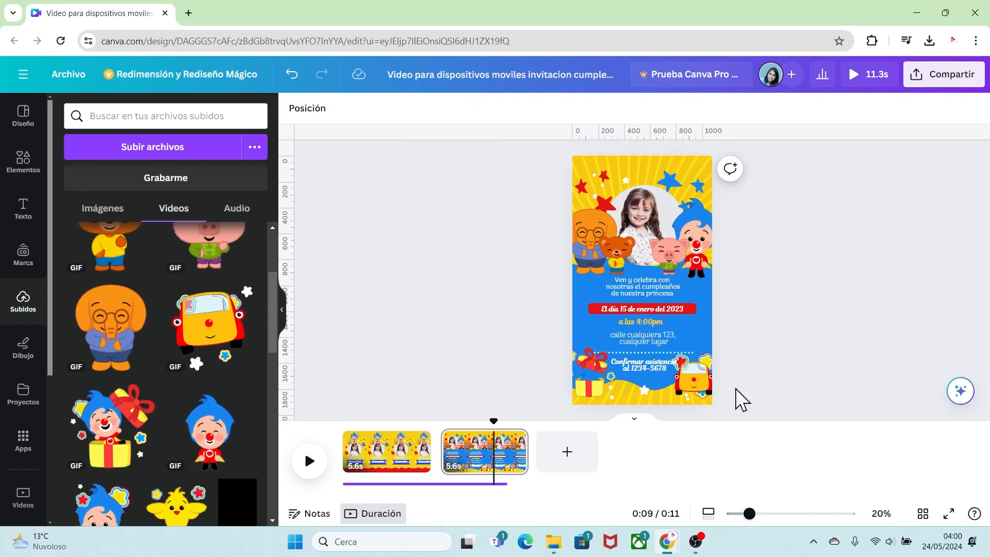
# - Apply the Pop animation on entry to all elements of page two and play the video from the start
pyautogui.moveTo(763, 412); pyautogui.dragTo(569, 173)
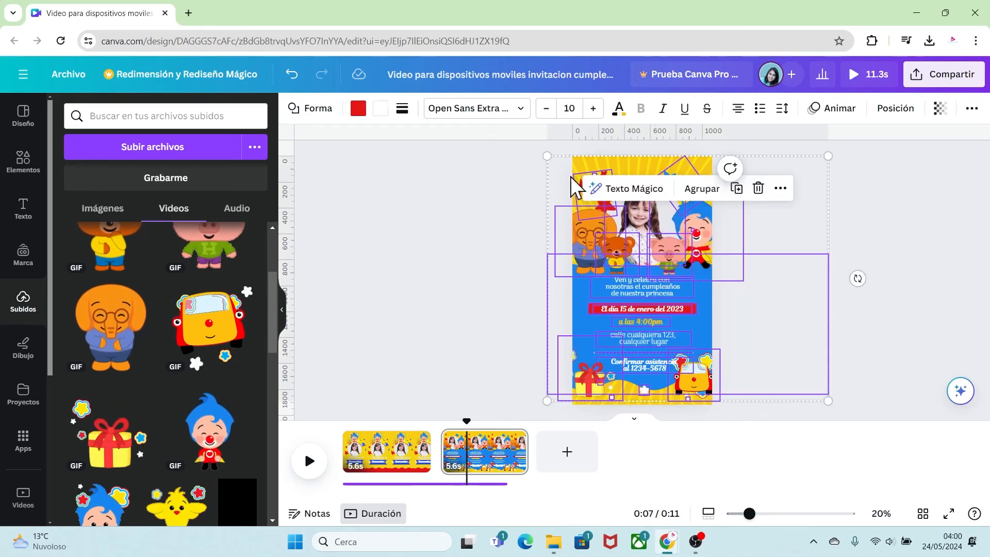
pyautogui.click(838, 109)
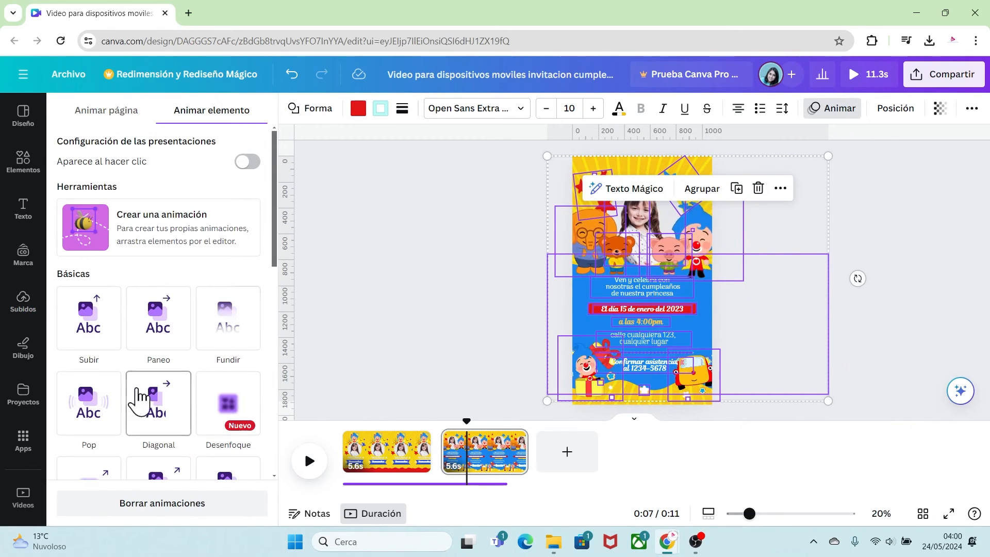
pyautogui.click(98, 404)
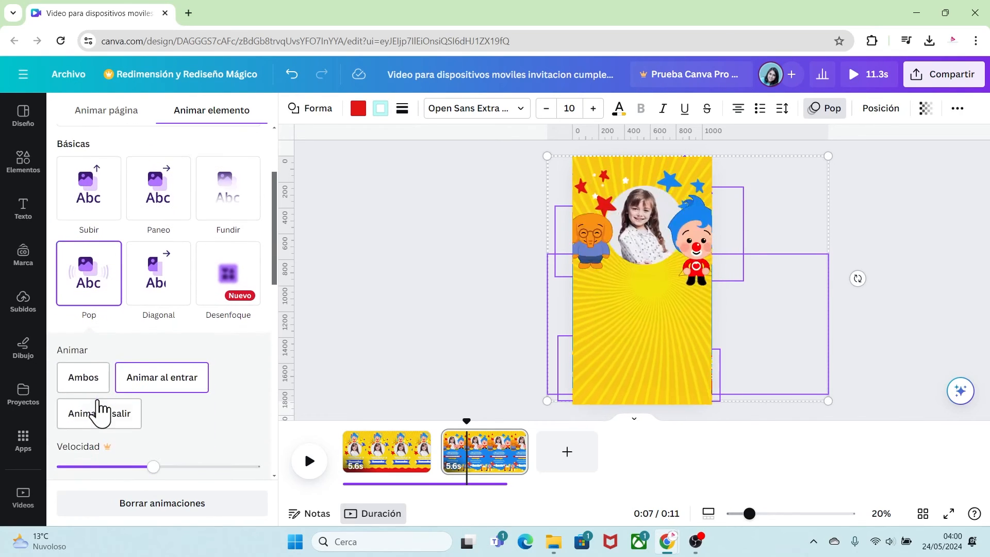
pyautogui.click(153, 386)
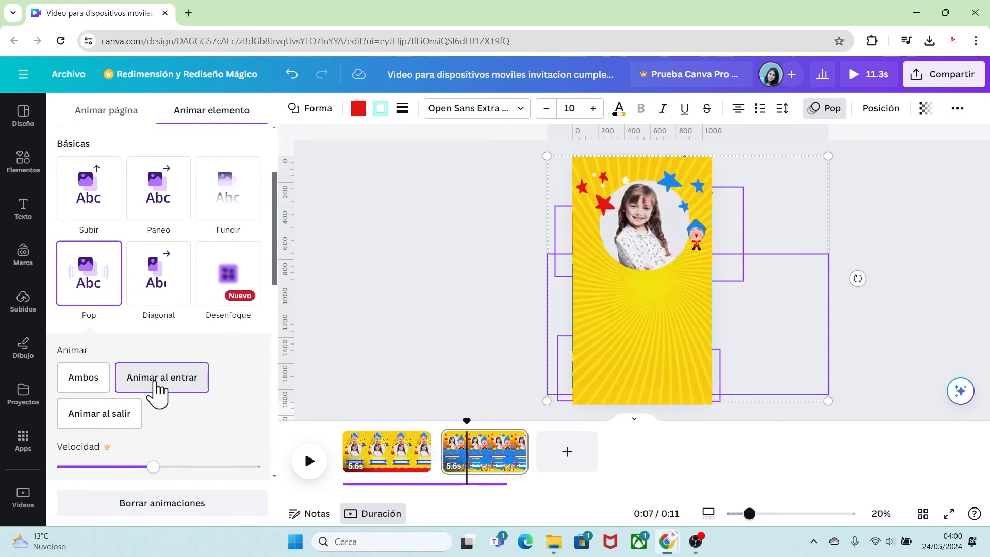
pyautogui.press('Escape')
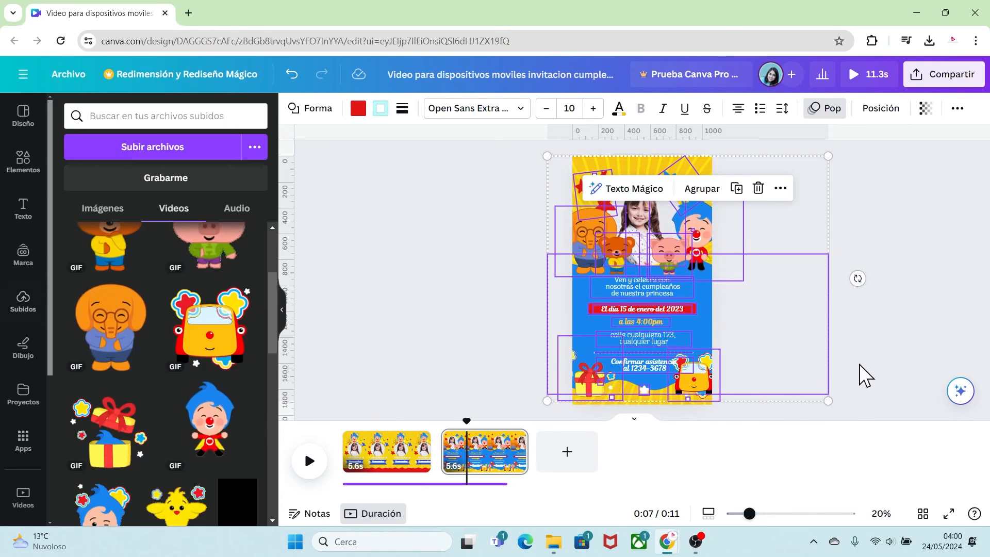
pyautogui.click(859, 364)
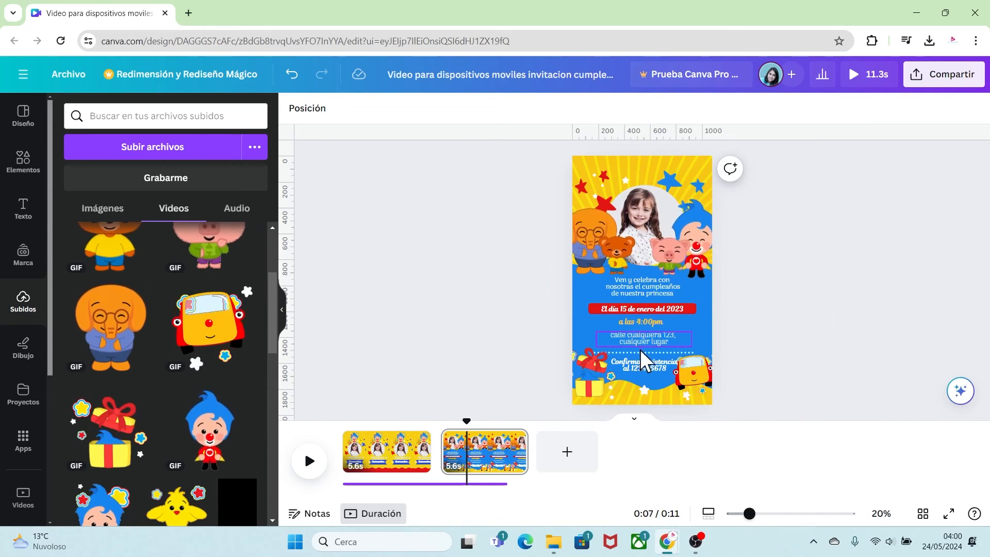
pyautogui.moveTo(458, 420); pyautogui.dragTo(343, 420)
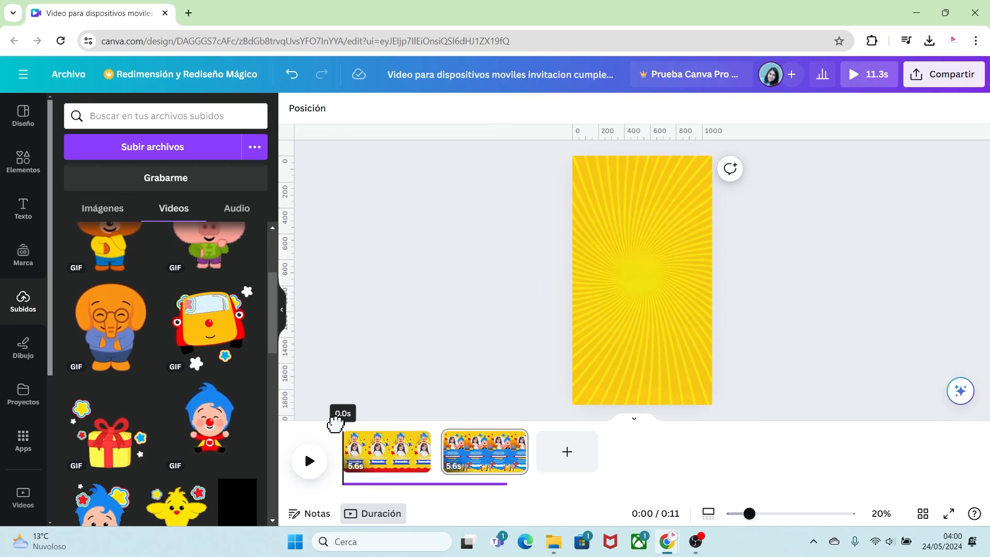
pyautogui.click(309, 460)
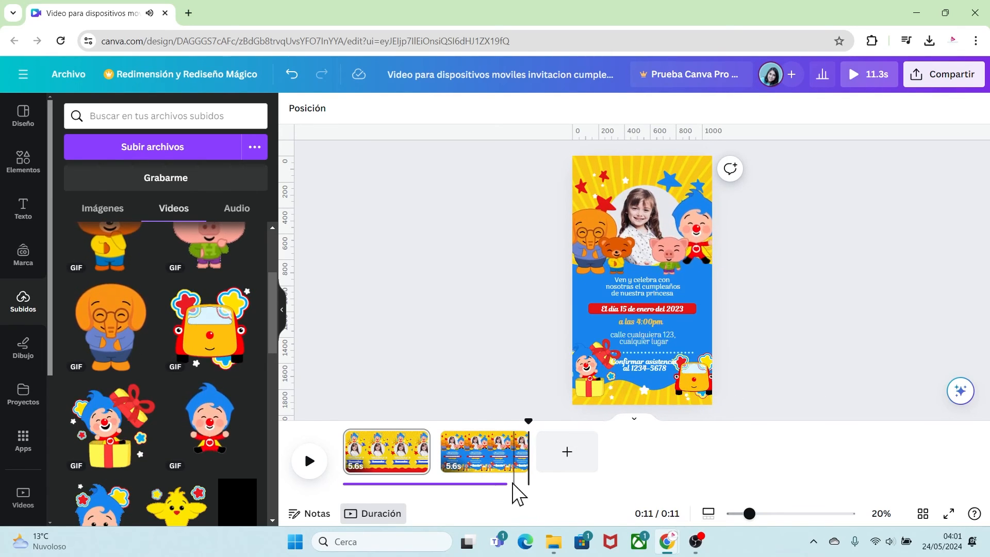
# - Lengthen page two to 8.0 s and extend the audio track to 13.7 s to match the video's end
pyautogui.click(490, 485)
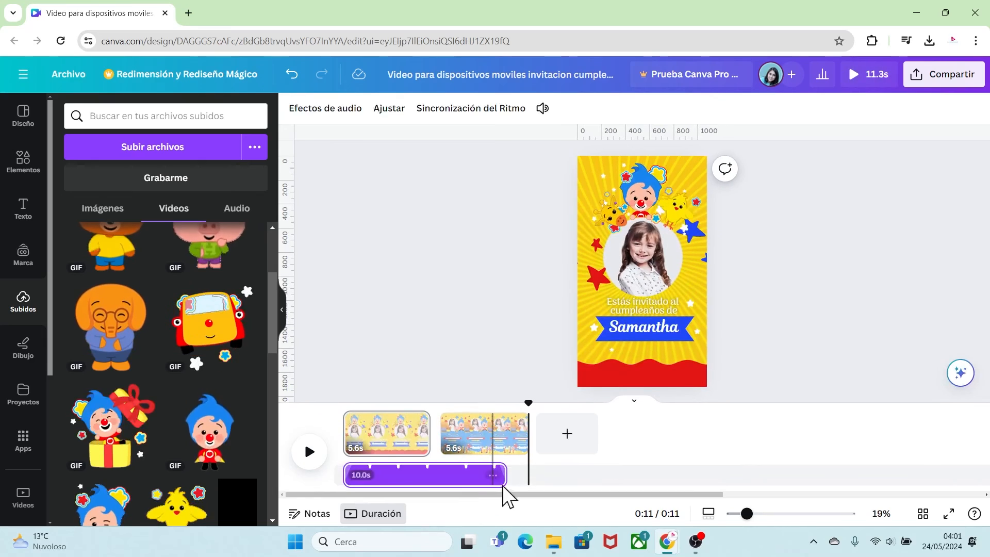
pyautogui.moveTo(505, 475); pyautogui.dragTo(531, 486)
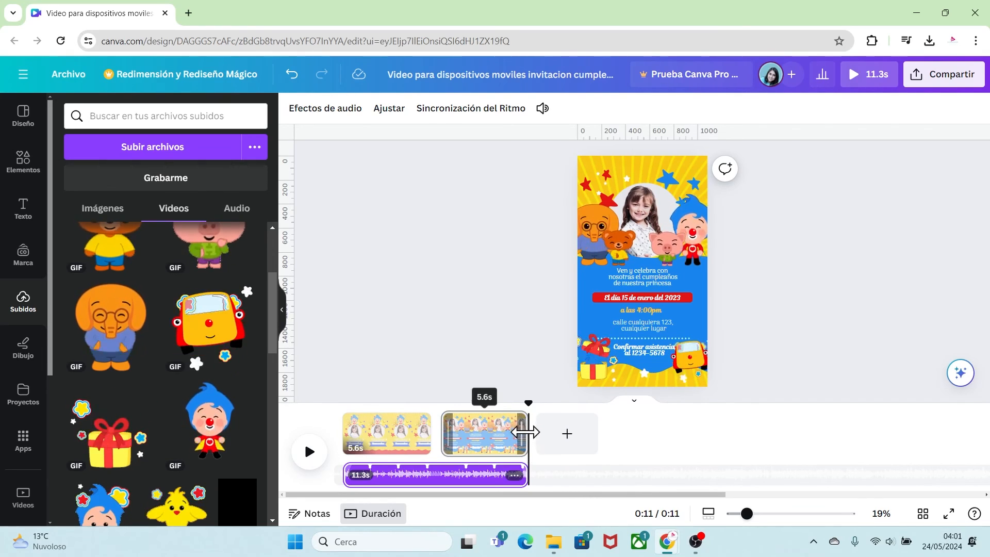
pyautogui.moveTo(526, 433); pyautogui.dragTo(566, 436)
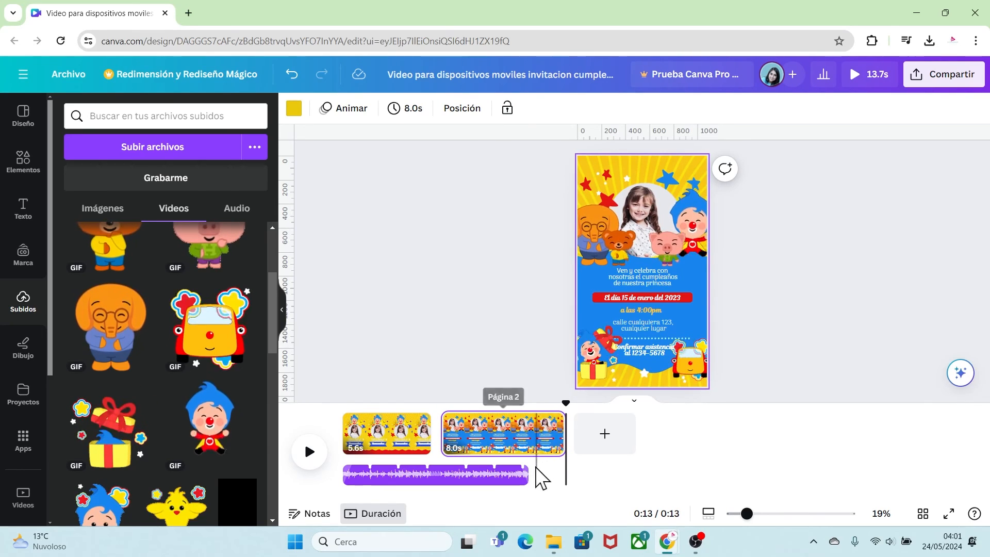
pyautogui.moveTo(526, 471); pyautogui.dragTo(566, 472)
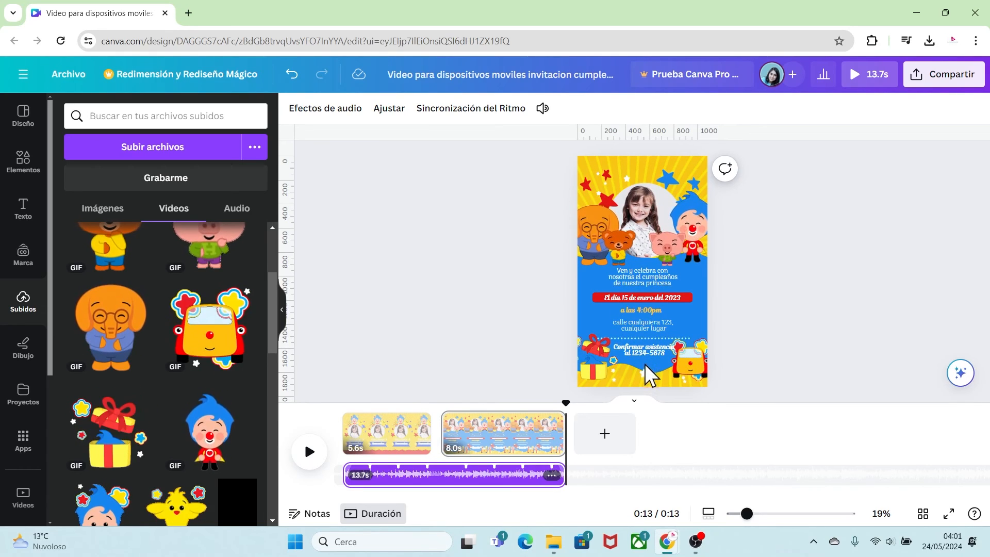
# - Replace the birthday child's name on page one's blue banner with another first name
pyautogui.click(652, 298)
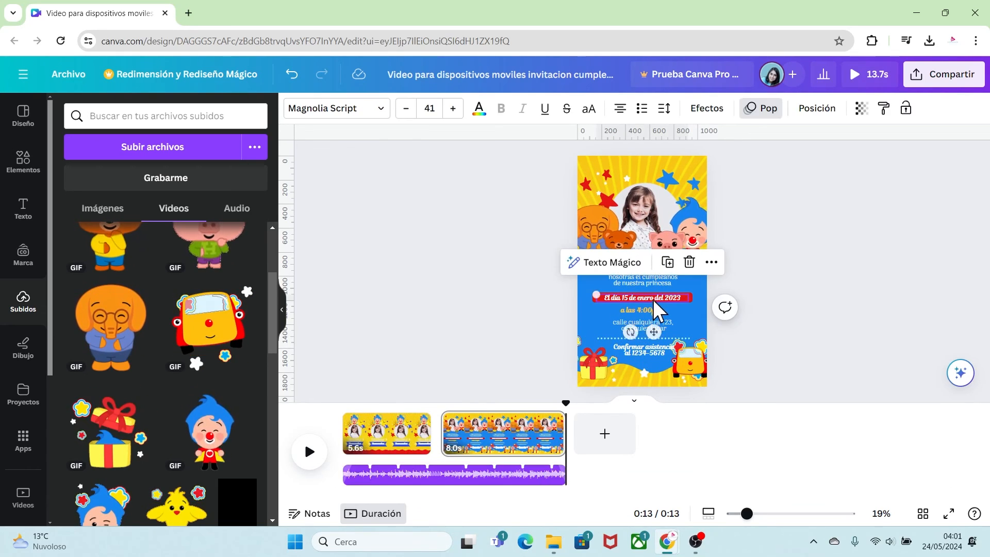
pyautogui.click(639, 282)
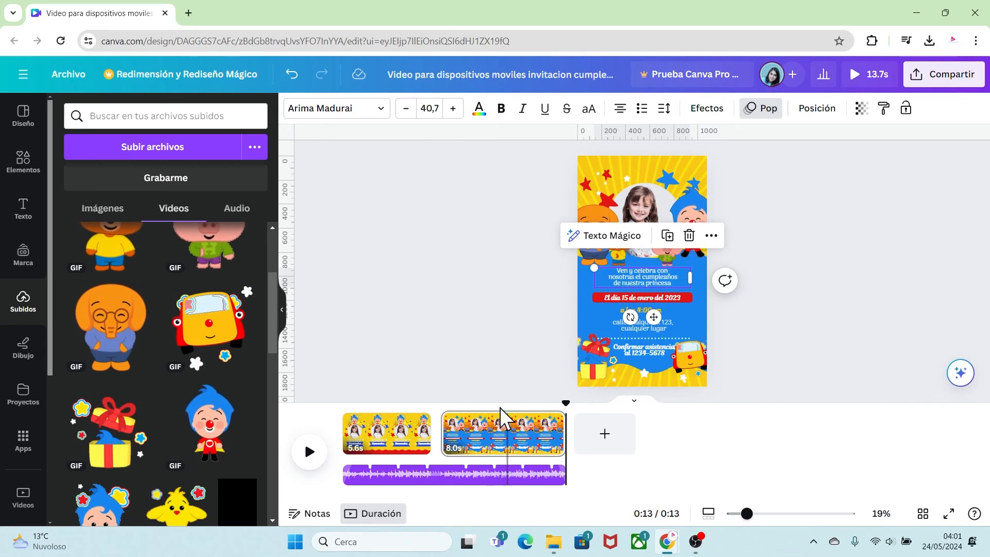
pyautogui.click(400, 438)
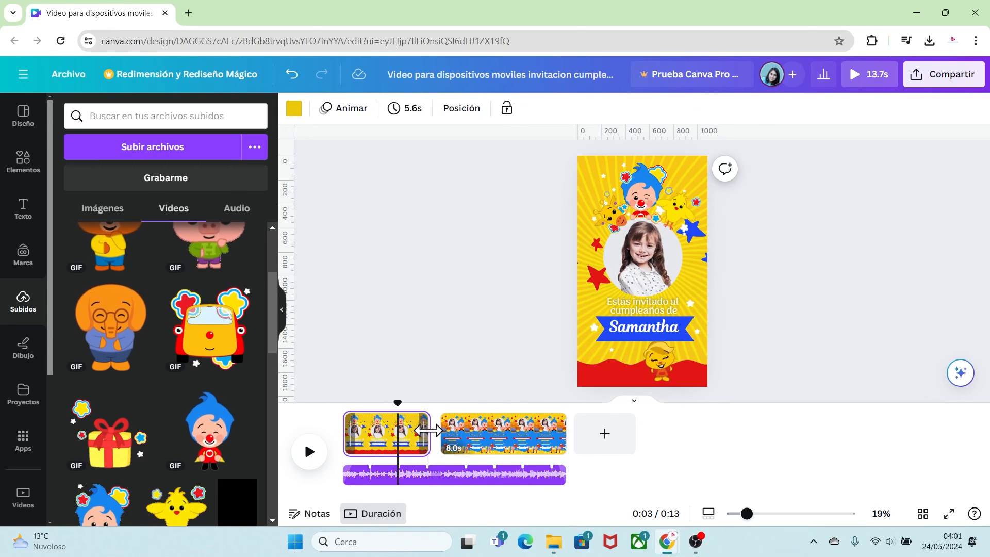
pyautogui.click(678, 340)
pyautogui.doubleClick(679, 330)
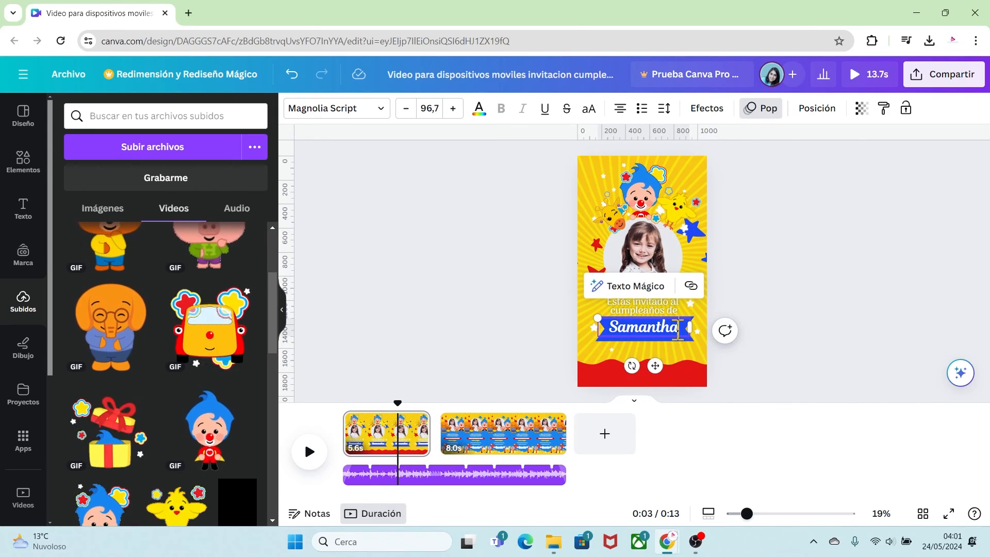
pyautogui.press('BackSpace')
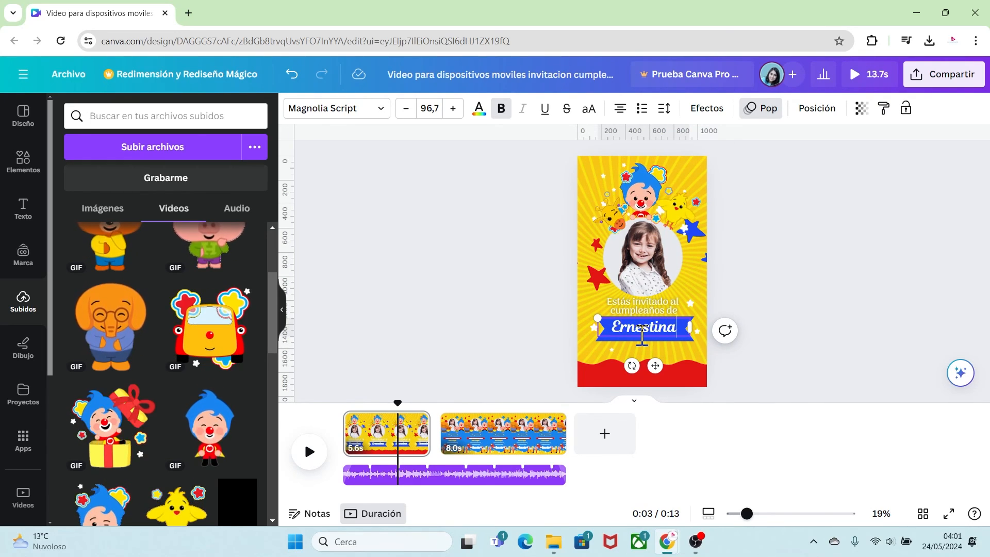
pyautogui.click(356, 420)
pyautogui.moveTo(353, 419); pyautogui.dragTo(390, 426)
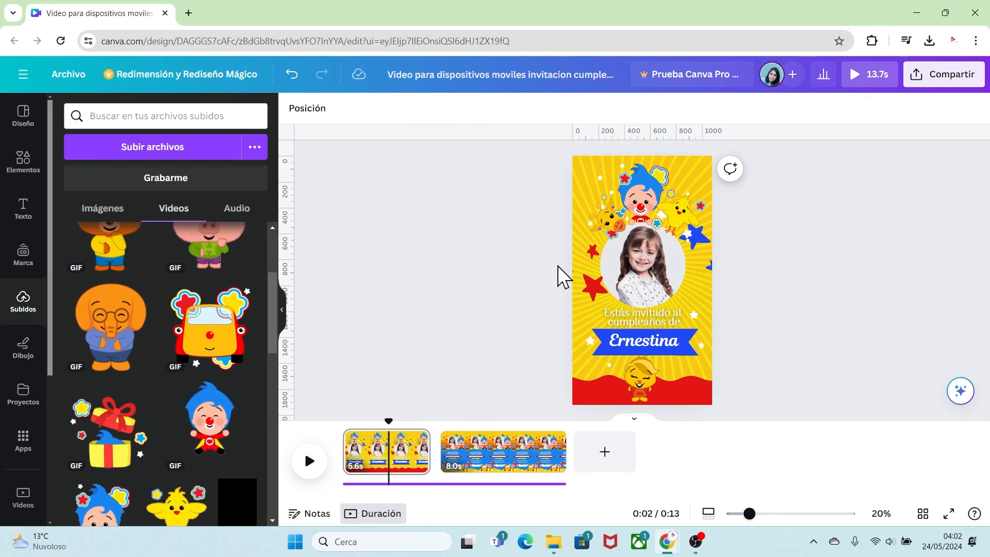
# - Download both pages as an MP4 video in 1080p (HD) quality
pyautogui.click(64, 79)
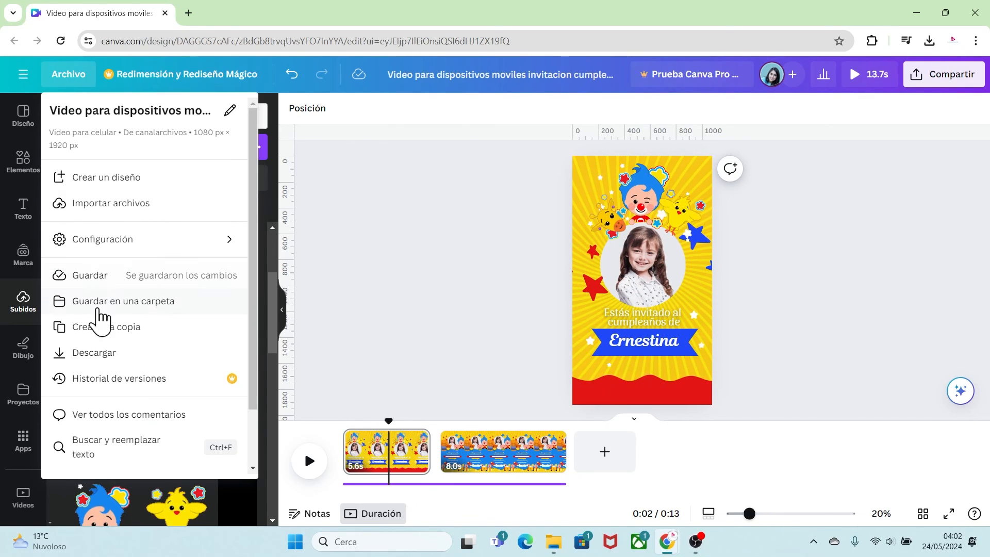
pyautogui.click(114, 356)
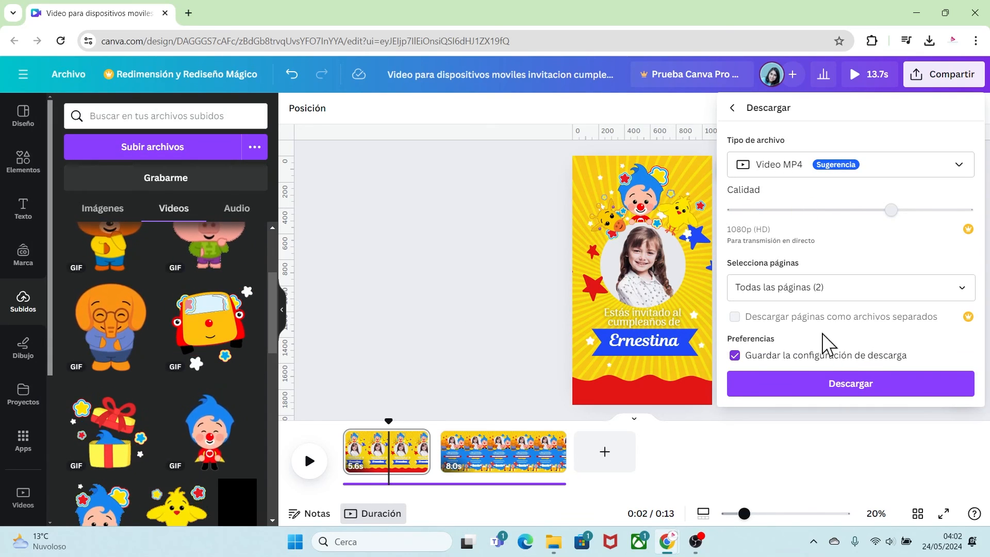
pyautogui.click(838, 394)
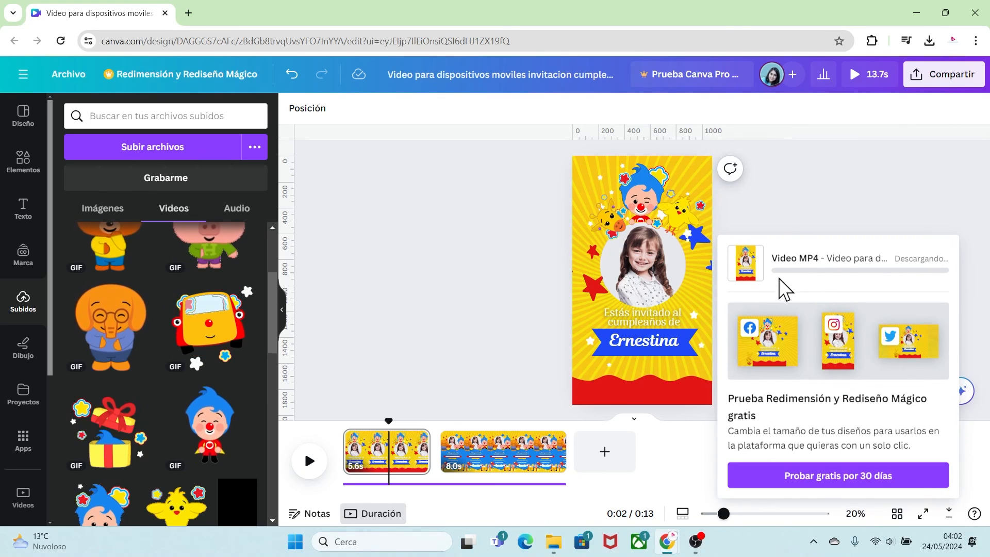